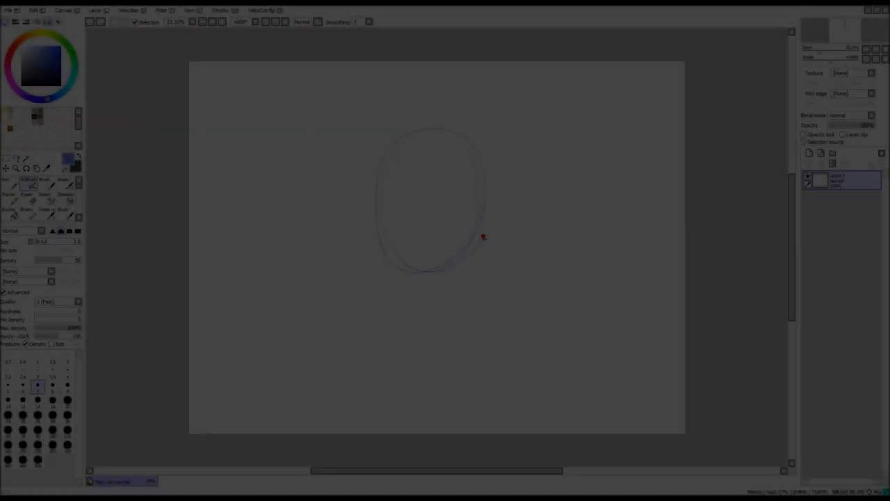
Rough out the central figure's head, arms and torso with loose blue airbrush strokes and add a new layer
{"action": "scroll", "coordinate": [432, 202], "scroll_direction": "up", "scroll_amount": 1}
{"action": "left_click_drag", "start_coordinate": [441, 130], "coordinate": [423, 299]}
{"action": "scroll", "coordinate": [431, 209], "scroll_direction": "down", "scroll_amount": 1}
{"action": "left_click_drag", "start_coordinate": [363, 246], "coordinate": [314, 288]}
{"action": "left_click_drag", "start_coordinate": [412, 279], "coordinate": [386, 427]}
{"action": "left_click_drag", "start_coordinate": [323, 264], "coordinate": [314, 354]}
{"action": "left_click_drag", "start_coordinate": [366, 299], "coordinate": [360, 429]}
{"action": "left_click", "coordinate": [809, 153]}
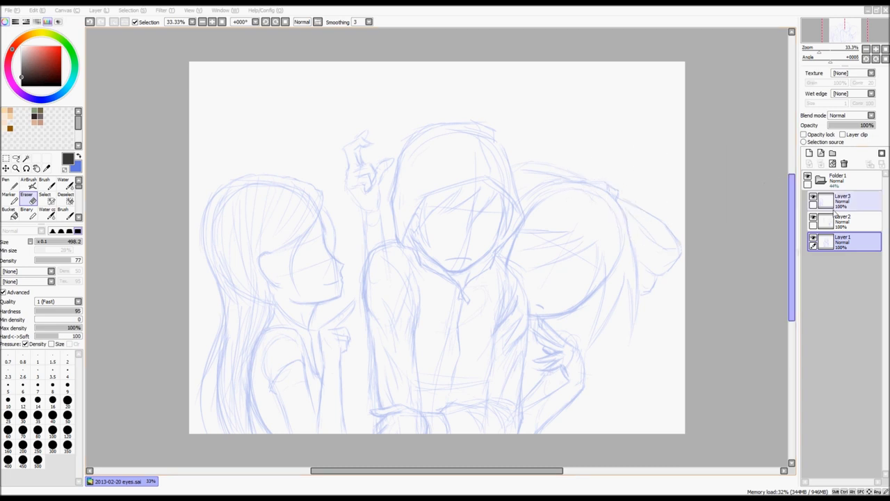
Toggle Layer1, Layer2 and Layer3 off and on one at a time to examine which part of the sketch each holds
{"action": "left_click", "coordinate": [813, 239]}
{"action": "left_click", "coordinate": [813, 239]}
{"action": "left_click", "coordinate": [813, 218]}
{"action": "left_click", "coordinate": [813, 218]}
{"action": "left_click", "coordinate": [813, 197]}
{"action": "left_click", "coordinate": [813, 198]}
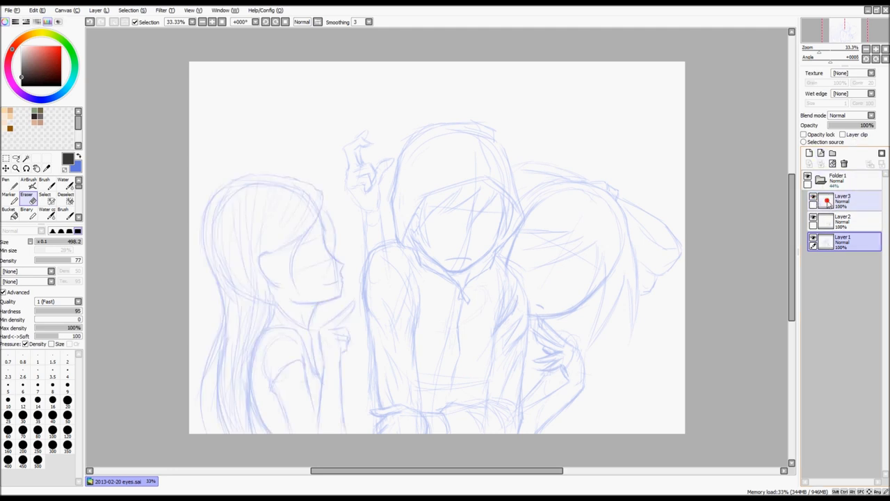
Set Folder1's opacity to 88%
{"action": "left_click", "coordinate": [845, 201]}
{"action": "left_click", "coordinate": [847, 174]}
{"action": "left_click_drag", "start_coordinate": [855, 125], "coordinate": [867, 127]}
Add a new layer above Layer3 inside Folder1 and name it "eyes"
{"action": "left_click", "coordinate": [845, 200]}
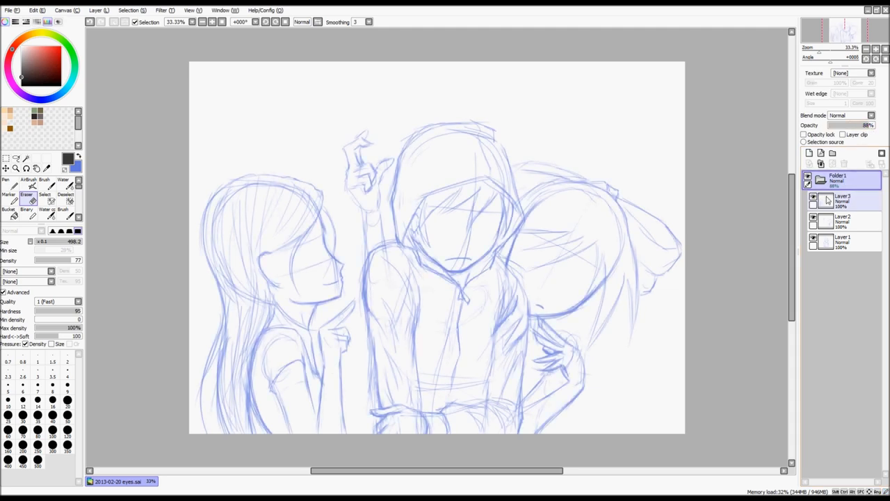
{"action": "left_click", "coordinate": [809, 153]}
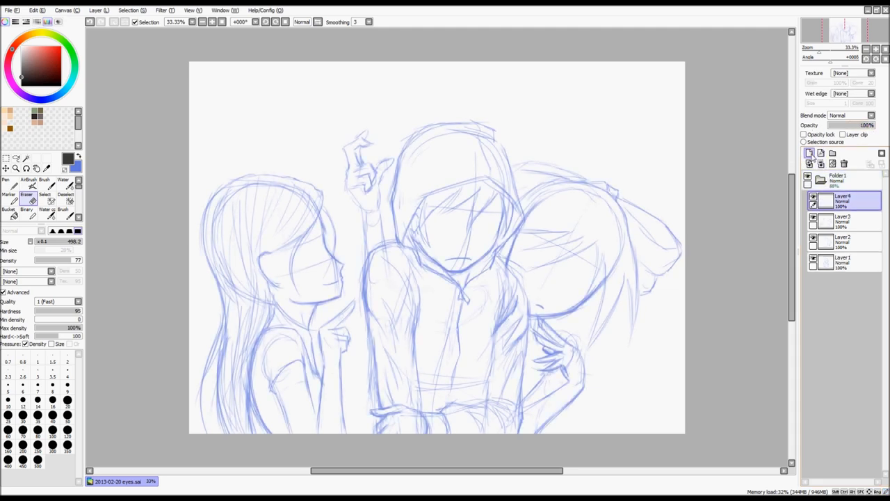
{"action": "double_click", "coordinate": [846, 198]}
{"action": "type", "text": "eyes"}
{"action": "key", "text": "Return"}
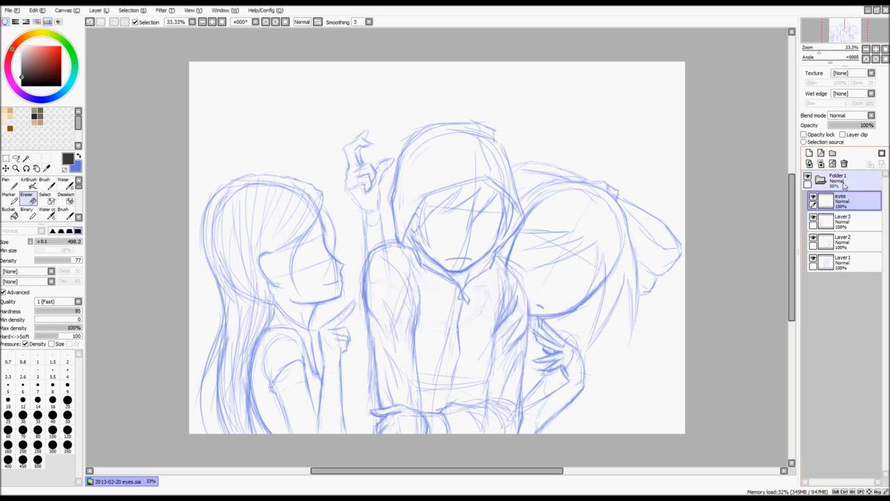
Using the airbrush in blue, draw a second horizontal guideline across the hooded figure's face, below the existing eye line
{"action": "scroll", "coordinate": [463, 217], "scroll_direction": "up", "scroll_amount": 2}
{"action": "key", "text": "b"}
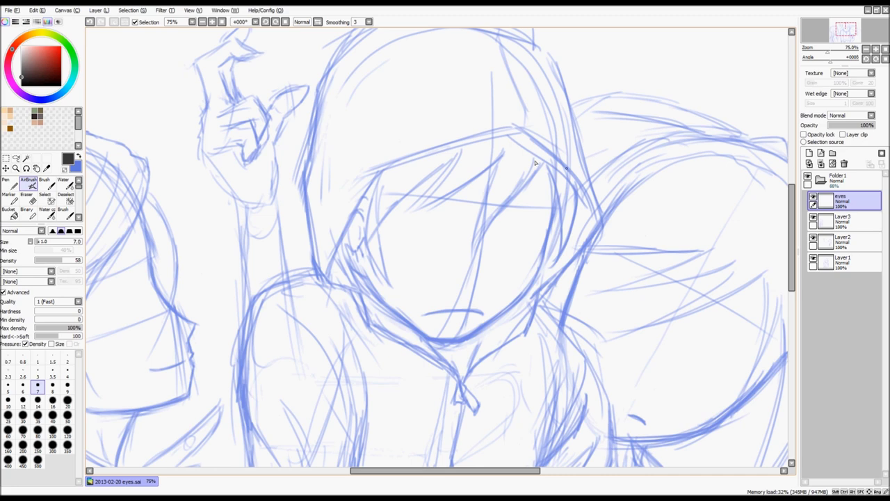
{"action": "scroll", "coordinate": [496, 144], "scroll_direction": "down", "scroll_amount": 2}
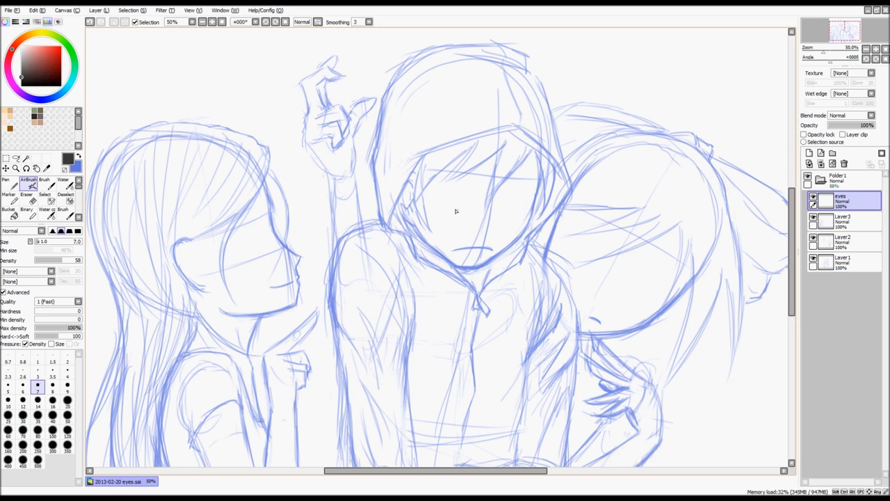
{"action": "left_click_drag", "start_coordinate": [521, 212], "coordinate": [474, 210]}
{"action": "key", "text": "ctrl+z"}
{"action": "key", "text": "x"}
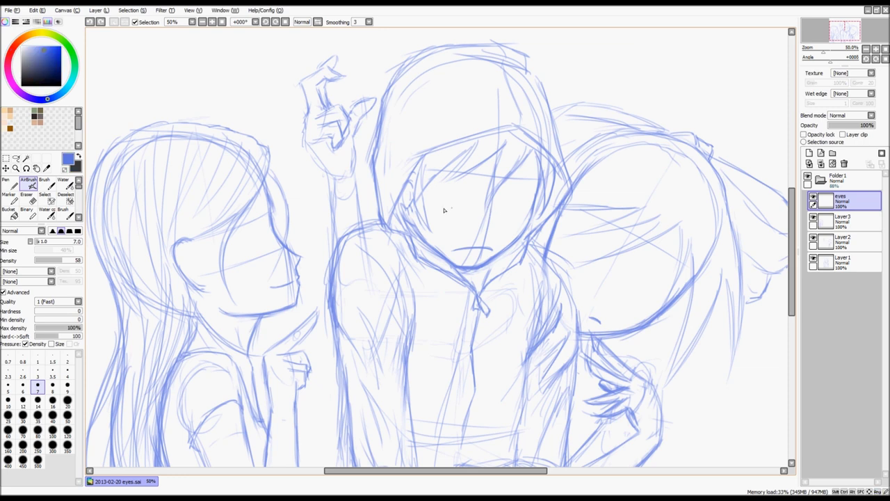
{"action": "key", "text": "ctrl+z"}
{"action": "key", "text": "ctrl+z"}
{"action": "mouse_move", "coordinate": [446, 206]}
{"action": "left_mouse_down"}
{"action": "mouse_move", "coordinate": [531, 209]}
{"action": "mouse_move", "coordinate": [426, 203]}
{"action": "left_mouse_up"}
{"action": "key", "text": "ctrl+z"}
{"action": "scroll", "coordinate": [513, 197], "scroll_direction": "up", "scroll_amount": 1}
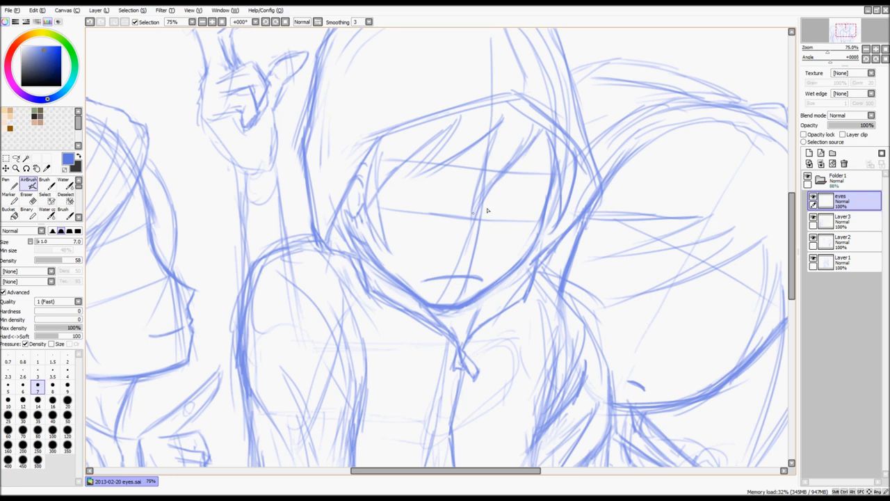
Mark the width of both eyes with short vertical guides between the two horizontal guidelines on the hooded figure's face
{"action": "scroll", "coordinate": [450, 167], "scroll_direction": "down", "scroll_amount": 2}
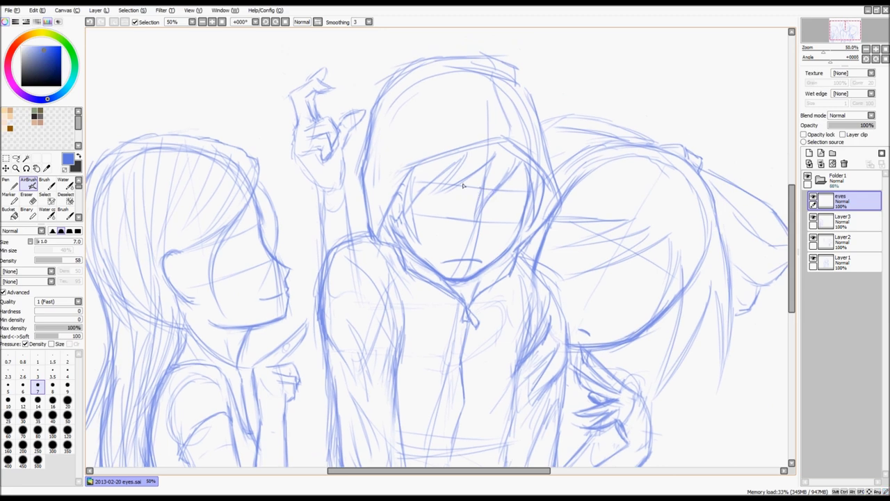
{"action": "scroll", "coordinate": [471, 184], "scroll_direction": "up", "scroll_amount": 2}
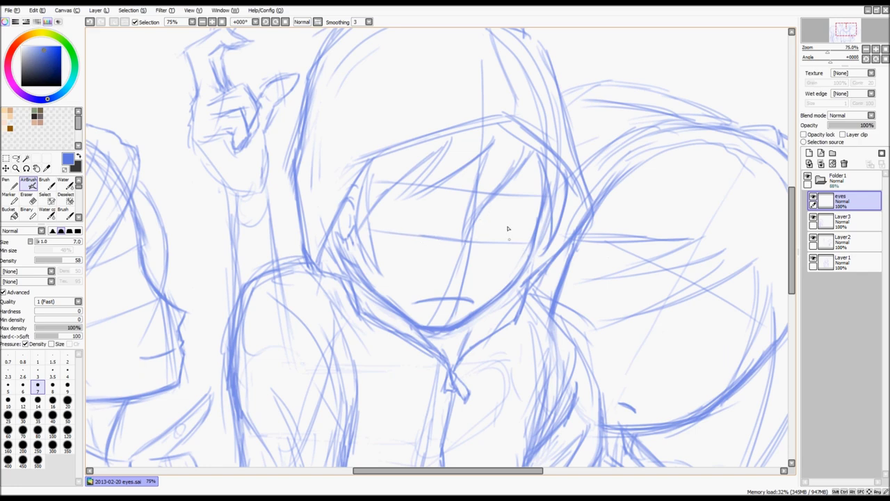
{"action": "scroll", "coordinate": [501, 212], "scroll_direction": "up", "scroll_amount": 1}
{"action": "scroll", "coordinate": [501, 209], "scroll_direction": "down", "scroll_amount": 1}
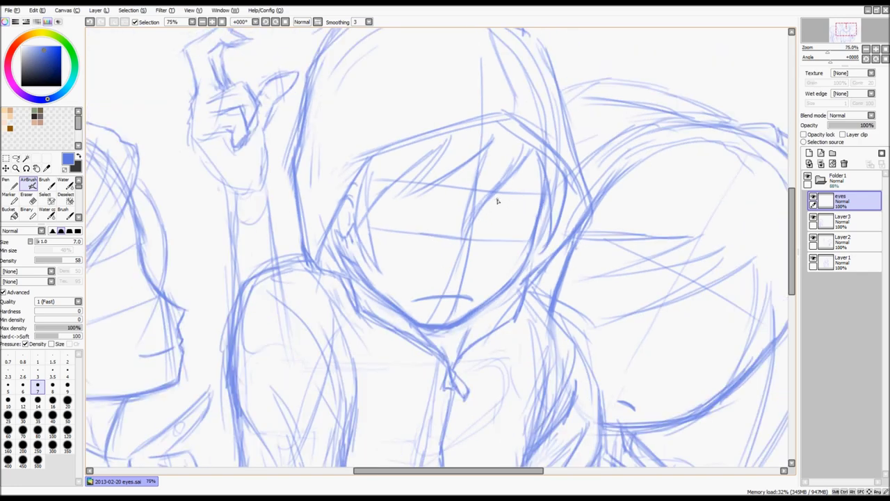
{"action": "left_click_drag", "start_coordinate": [478, 213], "coordinate": [475, 227]}
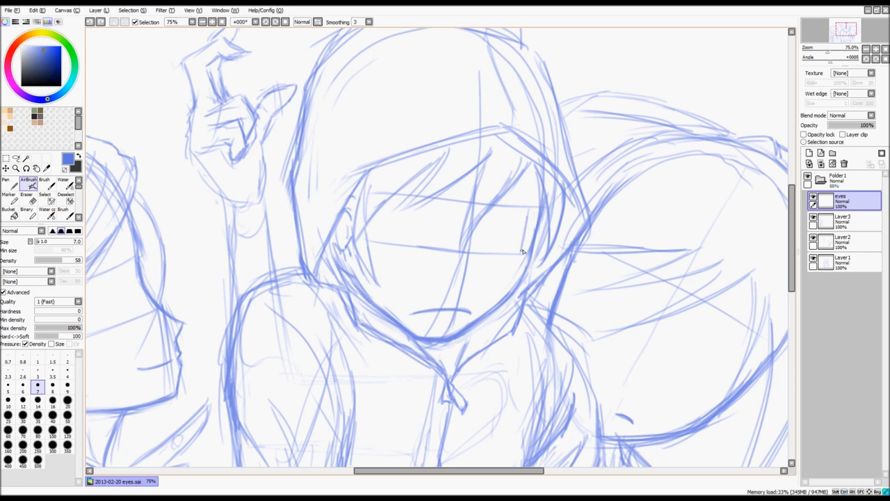
{"action": "left_click_drag", "start_coordinate": [493, 212], "coordinate": [487, 254]}
{"action": "left_click_drag", "start_coordinate": [493, 207], "coordinate": [487, 252]}
{"action": "left_click_drag", "start_coordinate": [452, 204], "coordinate": [448, 248]}
{"action": "mouse_move", "coordinate": [399, 202]}
{"action": "left_mouse_down"}
{"action": "mouse_move", "coordinate": [399, 245]}
{"action": "mouse_move", "coordinate": [399, 201]}
{"action": "mouse_move", "coordinate": [478, 228]}
{"action": "left_mouse_up"}
Try slanted strokes across the eye area between the vertical guides and undo them
{"action": "key", "text": "ctrl+z"}
{"action": "key", "text": "ctrl+z"}
{"action": "key", "text": "ctrl+z"}
{"action": "left_click_drag", "start_coordinate": [415, 220], "coordinate": [508, 230]}
{"action": "key", "text": "ctrl+z"}
{"action": "left_click_drag", "start_coordinate": [398, 222], "coordinate": [491, 237]}
{"action": "key", "text": "ctrl+z"}
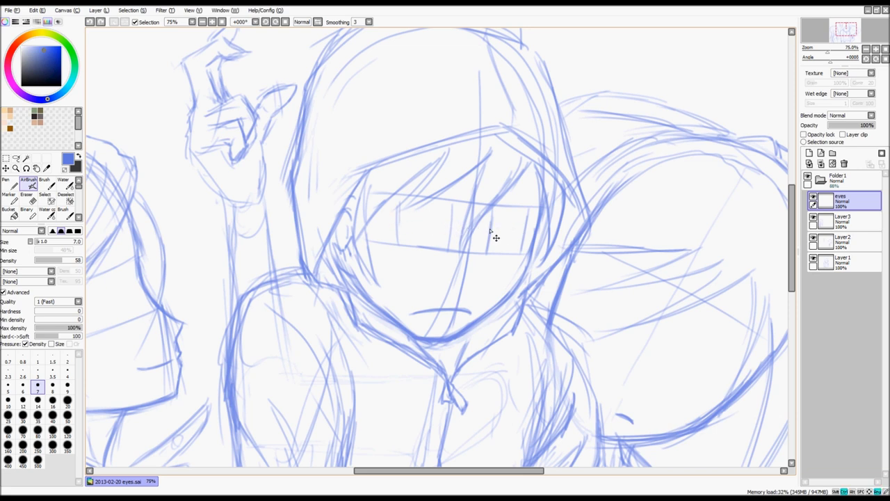
Try rounded upper lids and a curved lower lid inside the hooded figure's eye guides, and undo the strokes
{"action": "scroll", "coordinate": [490, 225], "scroll_direction": "up", "scroll_amount": 1}
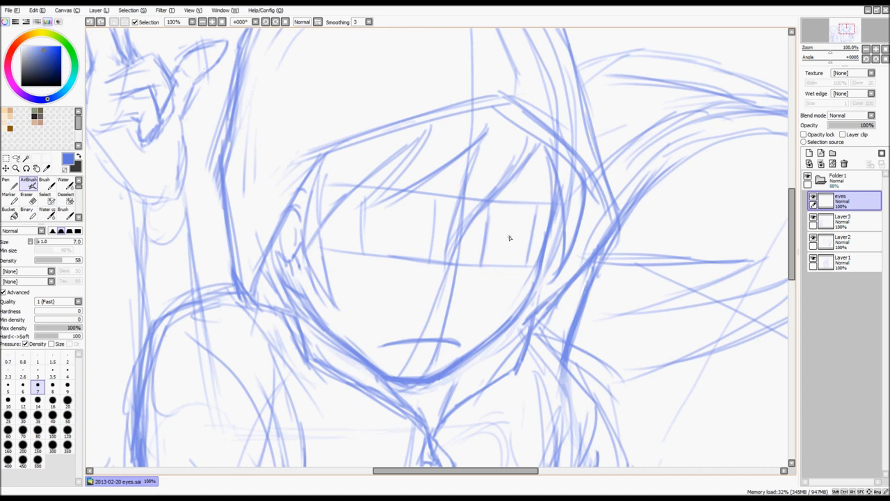
{"action": "scroll", "coordinate": [511, 226], "scroll_direction": "down", "scroll_amount": 1}
{"action": "scroll", "coordinate": [506, 228], "scroll_direction": "up", "scroll_amount": 2}
{"action": "scroll", "coordinate": [491, 232], "scroll_direction": "down", "scroll_amount": 2}
{"action": "scroll", "coordinate": [480, 235], "scroll_direction": "up", "scroll_amount": 1}
{"action": "mouse_move", "coordinate": [480, 235]}
{"action": "left_mouse_down"}
{"action": "mouse_move", "coordinate": [521, 230]}
{"action": "mouse_move", "coordinate": [499, 208]}
{"action": "mouse_move", "coordinate": [521, 213]}
{"action": "mouse_move", "coordinate": [523, 236]}
{"action": "left_mouse_up"}
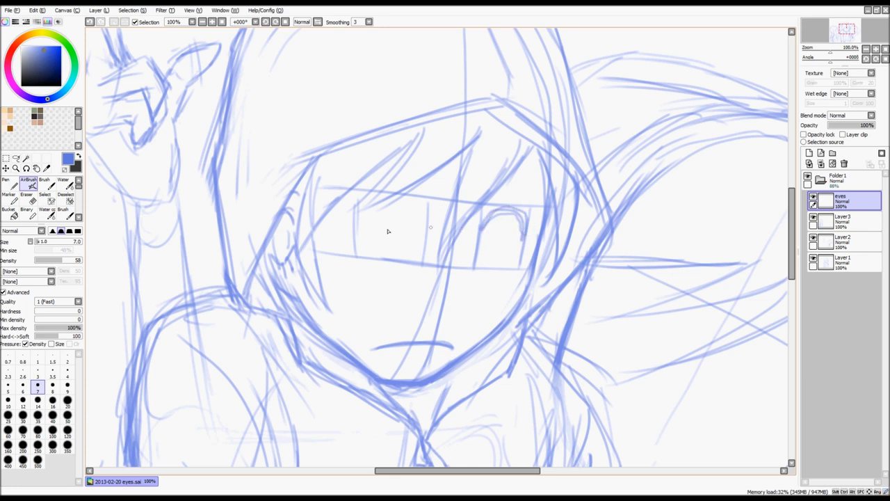
{"action": "mouse_move", "coordinate": [424, 226]}
{"action": "left_mouse_down"}
{"action": "mouse_move", "coordinate": [379, 194]}
{"action": "mouse_move", "coordinate": [356, 212]}
{"action": "left_mouse_up"}
{"action": "left_click_drag", "start_coordinate": [376, 251], "coordinate": [406, 256]}
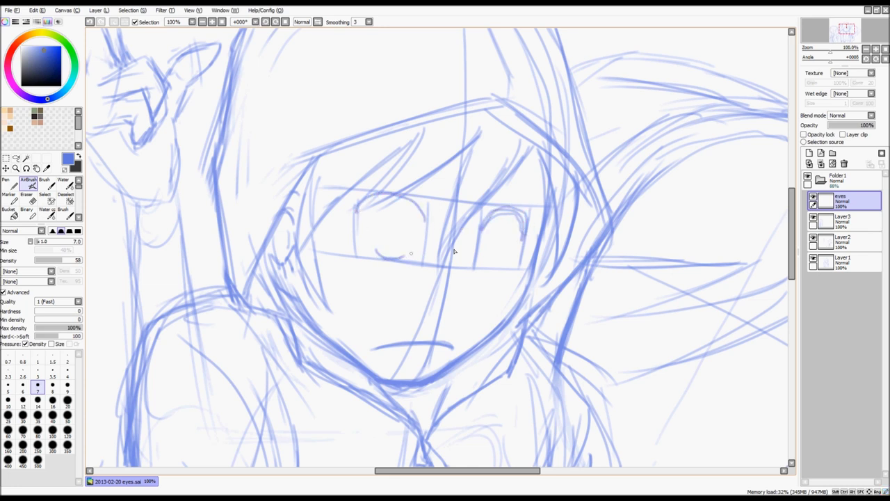
{"action": "key", "text": "ctrl+z"}
{"action": "key", "text": "ctrl+z"}
{"action": "key", "text": "ctrl+z"}
{"action": "key", "text": "ctrl+z"}
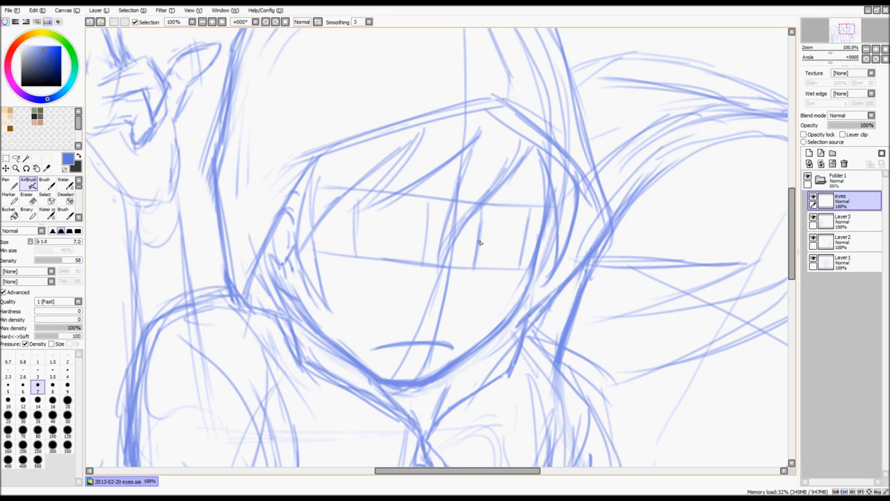
Draw flat, slightly curved upper eyelid lines across both of the hooded figure's eye guide boxes
{"action": "left_click_drag", "start_coordinate": [478, 240], "coordinate": [529, 232]}
{"action": "key", "text": "ctrl+z"}
{"action": "key", "text": "ctrl+z"}
{"action": "left_click_drag", "start_coordinate": [479, 241], "coordinate": [487, 232]}
{"action": "left_click_drag", "start_coordinate": [421, 226], "coordinate": [364, 222]}
{"action": "key", "text": "ctrl+z"}
{"action": "key", "text": "ctrl+z"}
{"action": "left_click_drag", "start_coordinate": [424, 235], "coordinate": [352, 223]}
{"action": "left_click_drag", "start_coordinate": [425, 232], "coordinate": [353, 222]}
{"action": "key", "text": "ctrl+z"}
{"action": "mouse_move", "coordinate": [423, 231]}
{"action": "left_mouse_down"}
{"action": "mouse_move", "coordinate": [357, 222]}
{"action": "mouse_move", "coordinate": [426, 237]}
{"action": "left_mouse_up"}
{"action": "key", "text": "ctrl+z"}
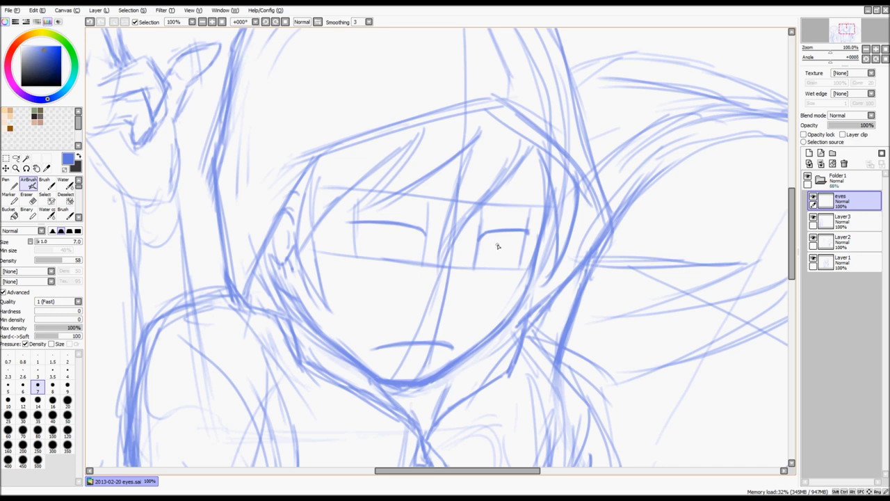
Draw a small, partly covered iris hanging below each of the hooded figure's upper eyelids
{"action": "left_click_drag", "start_coordinate": [479, 247], "coordinate": [520, 249]}
{"action": "key", "text": "ctrl+z"}
{"action": "left_click_drag", "start_coordinate": [498, 239], "coordinate": [503, 251]}
{"action": "key", "text": "ctrl+z"}
{"action": "mouse_move", "coordinate": [478, 247]}
{"action": "left_mouse_down"}
{"action": "mouse_move", "coordinate": [505, 252]}
{"action": "mouse_move", "coordinate": [502, 236]}
{"action": "mouse_move", "coordinate": [503, 251]}
{"action": "left_mouse_up"}
{"action": "mouse_move", "coordinate": [385, 229]}
{"action": "left_mouse_down"}
{"action": "mouse_move", "coordinate": [361, 224]}
{"action": "mouse_move", "coordinate": [366, 239]}
{"action": "mouse_move", "coordinate": [388, 244]}
{"action": "mouse_move", "coordinate": [359, 229]}
{"action": "mouse_move", "coordinate": [364, 240]}
{"action": "mouse_move", "coordinate": [388, 244]}
{"action": "left_mouse_up"}
{"action": "key", "text": "ctrl+z"}
Reinforce the upper eyelid of the hooded figure's eye on the right and sketch a short nose stroke above the mouth
{"action": "scroll", "coordinate": [445, 214], "scroll_direction": "down", "scroll_amount": 1}
{"action": "left_click_drag", "start_coordinate": [441, 226], "coordinate": [474, 206]}
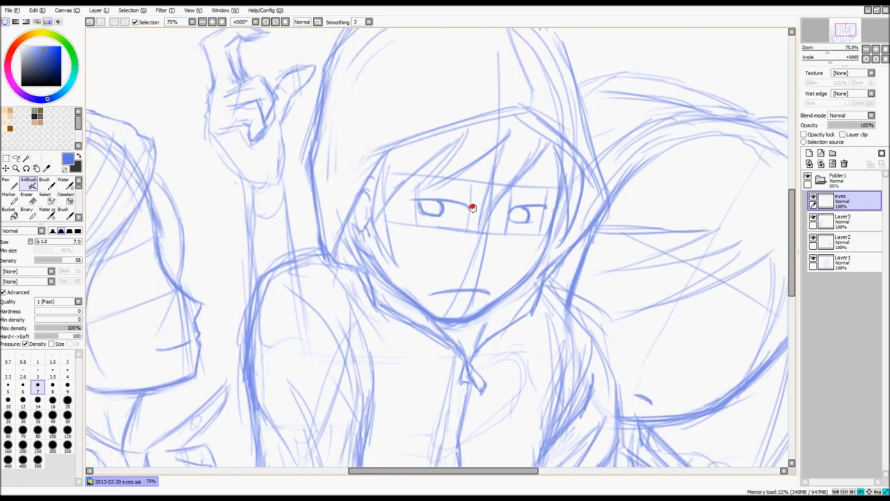
{"action": "scroll", "coordinate": [480, 184], "scroll_direction": "up", "scroll_amount": 1}
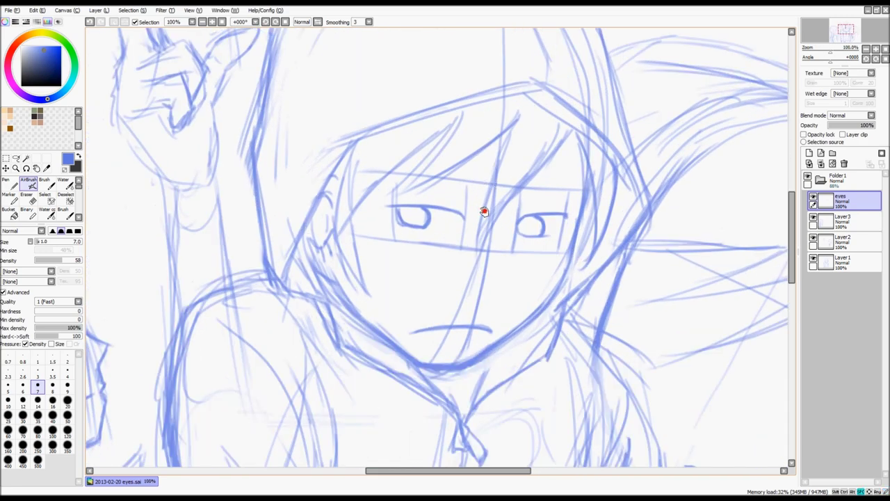
{"action": "left_click_drag", "start_coordinate": [487, 210], "coordinate": [477, 213]}
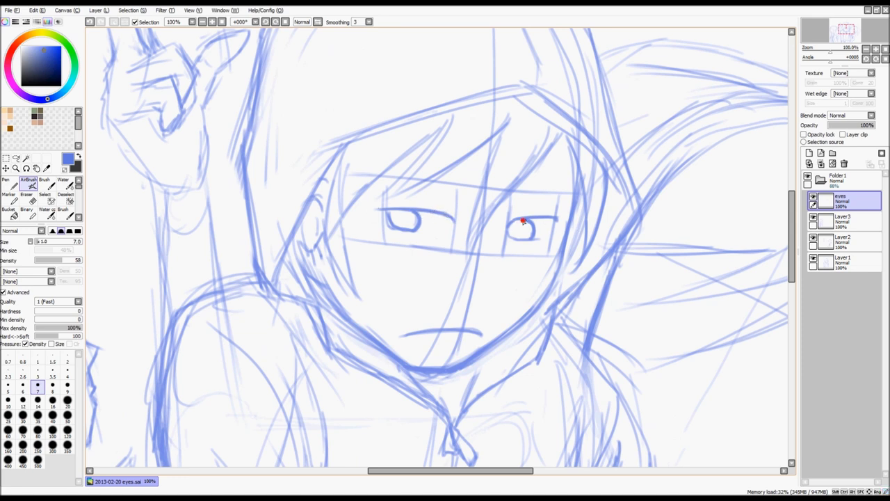
{"action": "left_click_drag", "start_coordinate": [523, 222], "coordinate": [557, 219]}
{"action": "left_click_drag", "start_coordinate": [492, 269], "coordinate": [476, 282]}
Draw furrowed eyebrows above both of the hooded figure's eyes, angled down toward the nose bridge
{"action": "left_click_drag", "start_coordinate": [491, 215], "coordinate": [547, 203]}
{"action": "key", "text": "ctrl+z"}
{"action": "left_click_drag", "start_coordinate": [493, 213], "coordinate": [561, 204]}
{"action": "left_click_drag", "start_coordinate": [492, 205], "coordinate": [571, 201]}
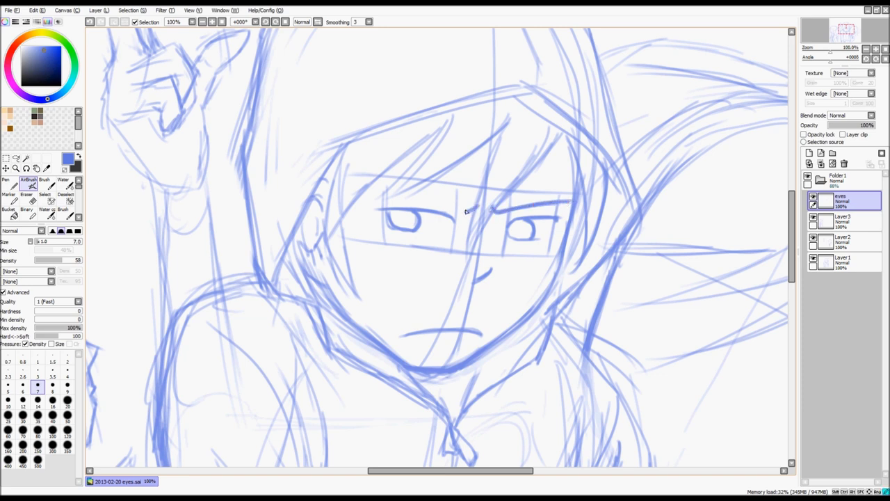
{"action": "left_click_drag", "start_coordinate": [466, 212], "coordinate": [421, 188]}
{"action": "key", "text": "ctrl+z"}
{"action": "mouse_move", "coordinate": [465, 212]}
{"action": "left_mouse_down"}
{"action": "mouse_move", "coordinate": [436, 186]}
{"action": "mouse_move", "coordinate": [383, 184]}
{"action": "mouse_move", "coordinate": [405, 177]}
{"action": "mouse_move", "coordinate": [472, 206]}
{"action": "mouse_move", "coordinate": [462, 210]}
{"action": "mouse_move", "coordinate": [409, 176]}
{"action": "mouse_move", "coordinate": [385, 181]}
{"action": "left_mouse_up"}
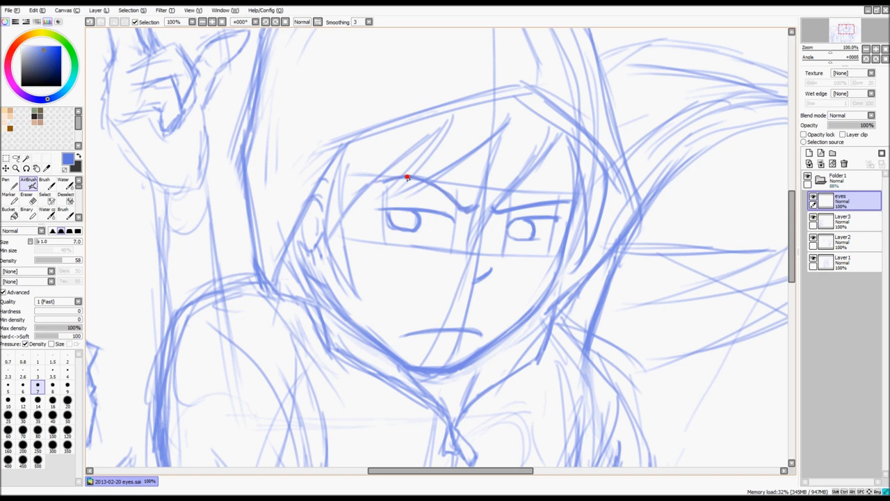
{"action": "left_click_drag", "start_coordinate": [464, 211], "coordinate": [441, 192]}
{"action": "scroll", "coordinate": [479, 260], "scroll_direction": "down", "scroll_amount": 1}
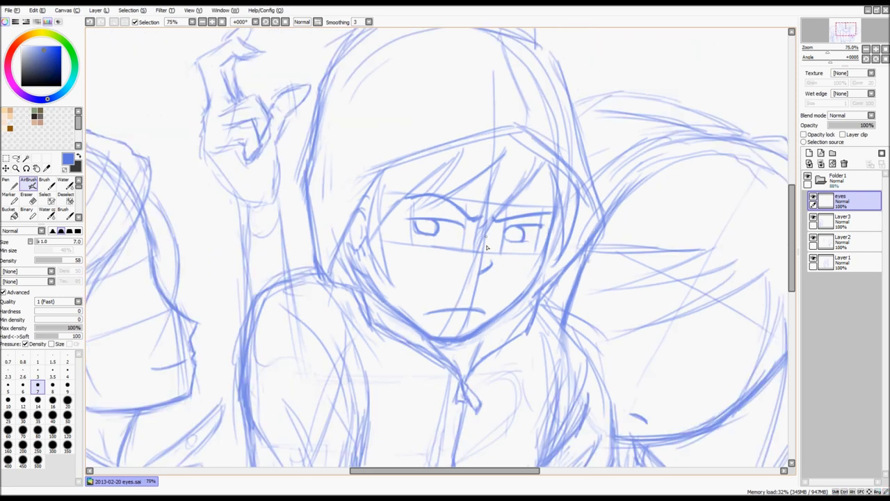
Sketch a short lower-lid line beneath the iris of the hooded figure's eye on the left
{"action": "scroll", "coordinate": [441, 237], "scroll_direction": "up", "scroll_amount": 1}
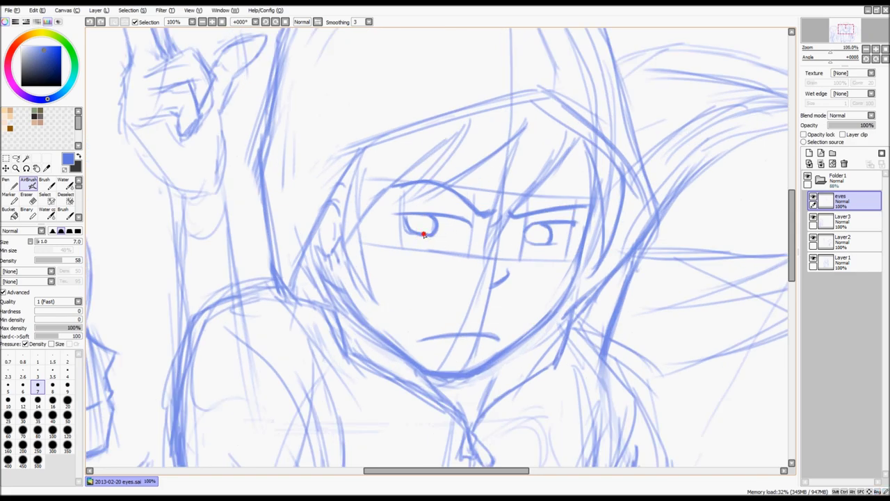
{"action": "scroll", "coordinate": [549, 225], "scroll_direction": "up", "scroll_amount": 1}
{"action": "scroll", "coordinate": [370, 236], "scroll_direction": "down", "scroll_amount": 1}
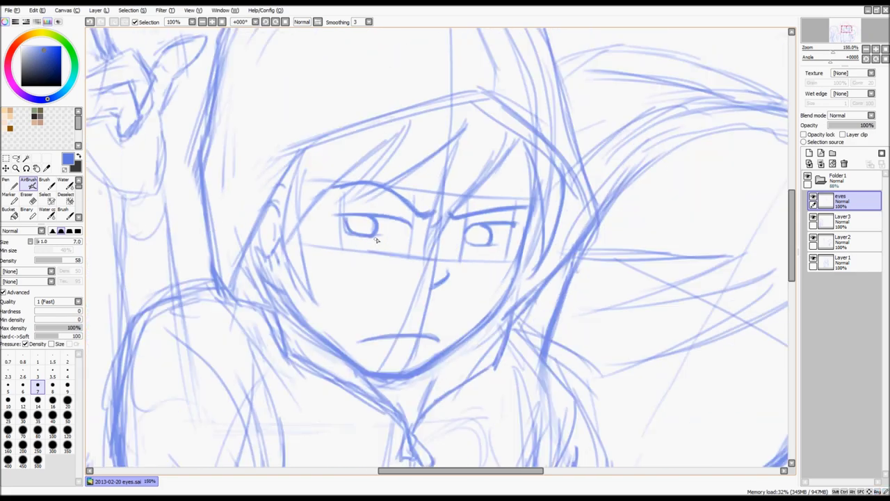
{"action": "key", "text": "ctrl+z"}
{"action": "mouse_move", "coordinate": [367, 237]}
{"action": "left_mouse_down"}
{"action": "mouse_move", "coordinate": [394, 238]}
{"action": "mouse_move", "coordinate": [375, 238]}
{"action": "left_mouse_up"}
{"action": "key", "text": "ctrl+z"}
Enlarge the airbrush to size 28 and shade both of the hooded figure's irises blue
{"action": "scroll", "coordinate": [370, 217], "scroll_direction": "up", "scroll_amount": 1}
{"action": "mouse_move", "coordinate": [342, 225]}
{"action": "left_mouse_down", "text": "ctrl+alt"}
{"action": "mouse_move", "coordinate": [363, 232]}
{"action": "mouse_move", "coordinate": [363, 218]}
{"action": "mouse_move", "coordinate": [341, 220]}
{"action": "mouse_move", "coordinate": [368, 233]}
{"action": "mouse_move", "coordinate": [338, 220]}
{"action": "left_mouse_up", "text": "ctrl+alt"}
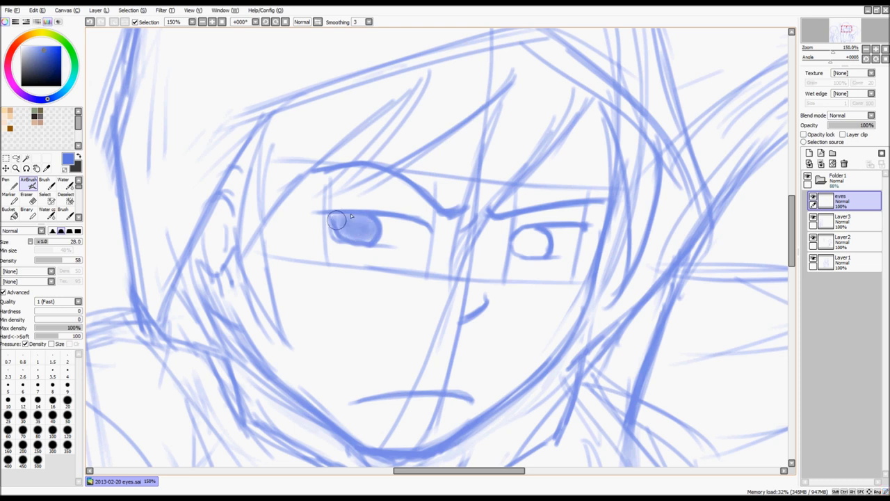
{"action": "mouse_move", "coordinate": [523, 237]}
{"action": "left_mouse_down"}
{"action": "mouse_move", "coordinate": [542, 243]}
{"action": "mouse_move", "coordinate": [522, 237]}
{"action": "mouse_move", "coordinate": [540, 252]}
{"action": "left_mouse_up"}
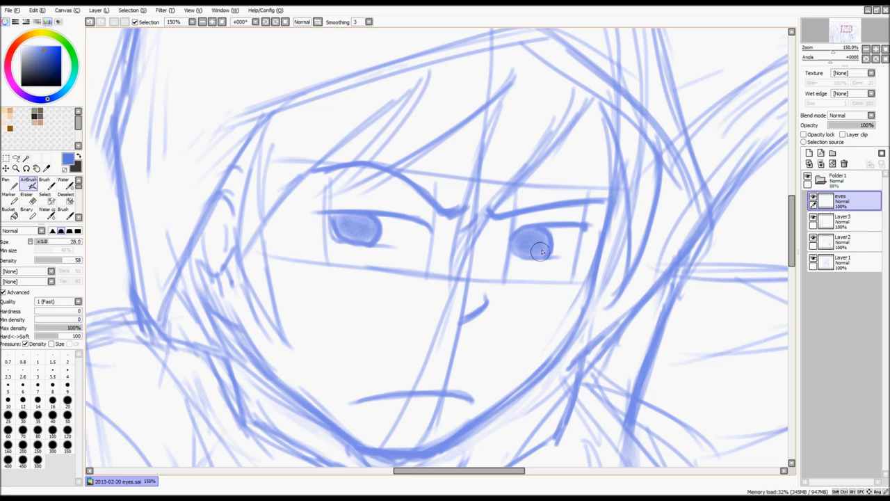
Erase small highlights in the shaded irises of both of the hooded figure's eyes
{"action": "key", "text": "e"}
{"action": "left_click_drag", "start_coordinate": [350, 225], "coordinate": [362, 220]}
{"action": "mouse_move", "coordinate": [520, 238]}
{"action": "left_mouse_down"}
{"action": "mouse_move", "coordinate": [542, 235]}
{"action": "mouse_move", "coordinate": [546, 248]}
{"action": "left_mouse_up"}
{"action": "key", "text": "ctrl+z"}
{"action": "key", "text": "ctrl+z"}
{"action": "left_click_drag", "start_coordinate": [541, 245], "coordinate": [528, 254]}
{"action": "key", "text": "ctrl+z"}
Darken the pupils at the centre of both irises with the airbrush at size 23
{"action": "key", "text": "v"}
{"action": "key", "text": "c"}
{"action": "key", "text": "b"}
{"action": "left_click_drag", "start_coordinate": [359, 233], "coordinate": [357, 230]}
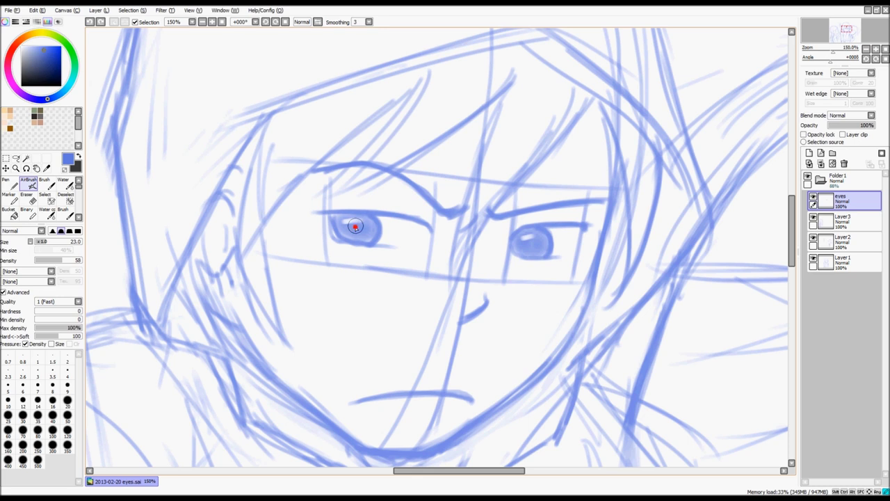
{"action": "left_click", "coordinate": [356, 227]}
{"action": "key", "text": "ctrl+z"}
{"action": "key", "text": "ctrl+z"}
{"action": "left_click_drag", "start_coordinate": [523, 242], "coordinate": [533, 239]}
Try erasing a highlight across the iris of the hooded figure's eye on the left and undo it
{"action": "key", "text": "e"}
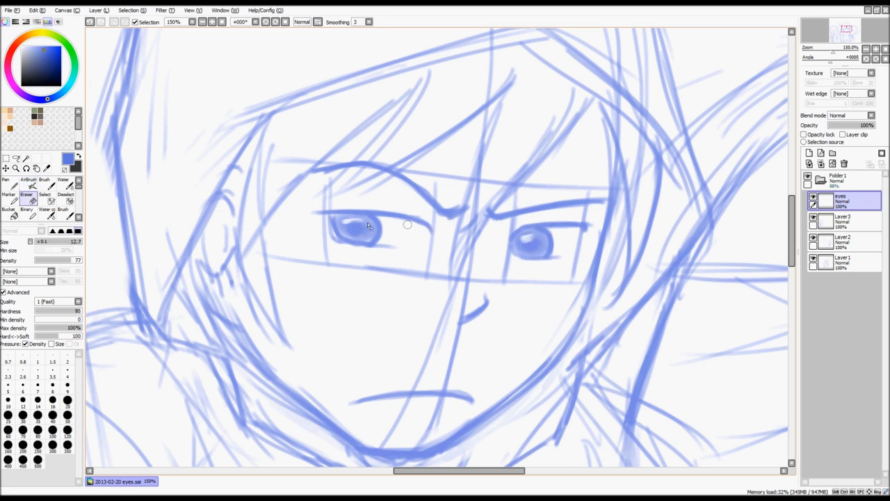
{"action": "left_click_drag", "start_coordinate": [347, 224], "coordinate": [368, 221]}
{"action": "key", "text": "ctrl+z"}
Draw the upper lid and front curve of the long-haired profile girl's eye with the airbrush at size 5
{"action": "scroll", "coordinate": [596, 201], "scroll_direction": "down", "scroll_amount": 4}
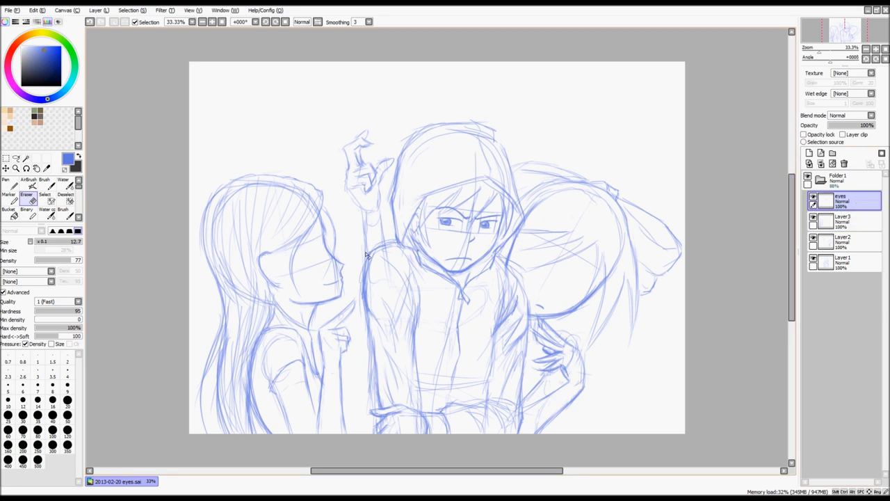
{"action": "scroll", "coordinate": [490, 232], "scroll_direction": "up", "scroll_amount": 1}
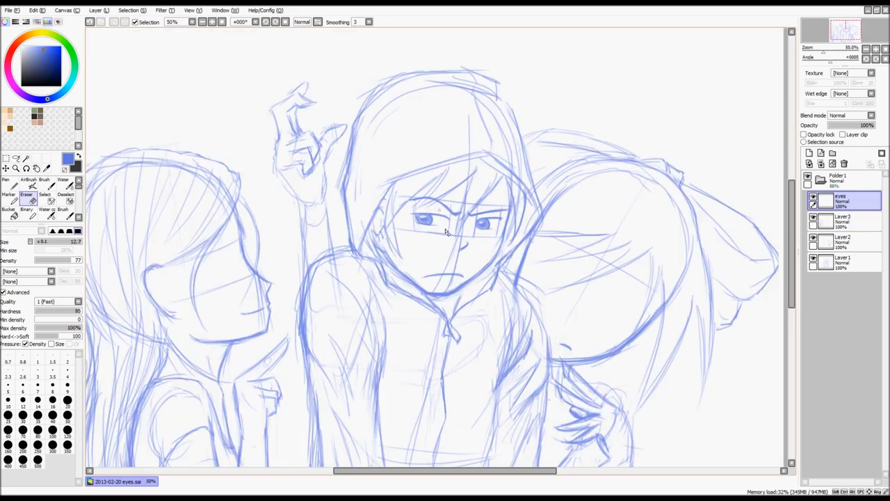
{"action": "scroll", "coordinate": [414, 253], "scroll_direction": "up", "scroll_amount": 2}
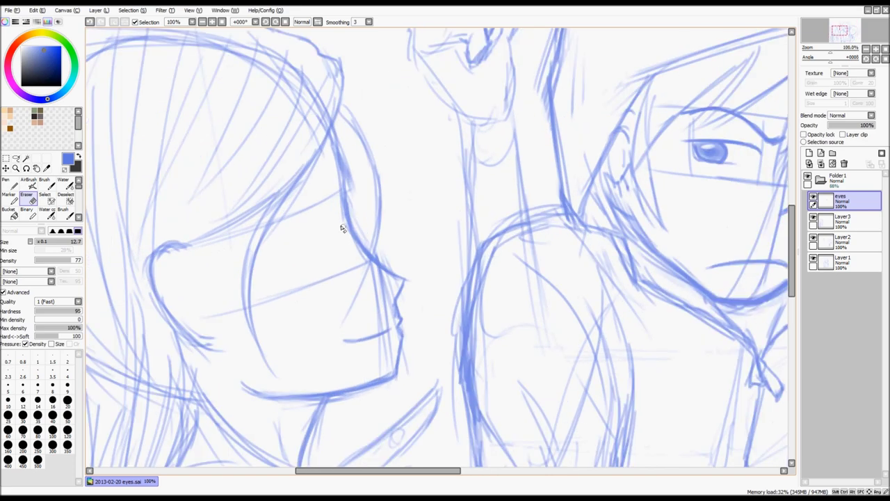
{"action": "key", "text": "v"}
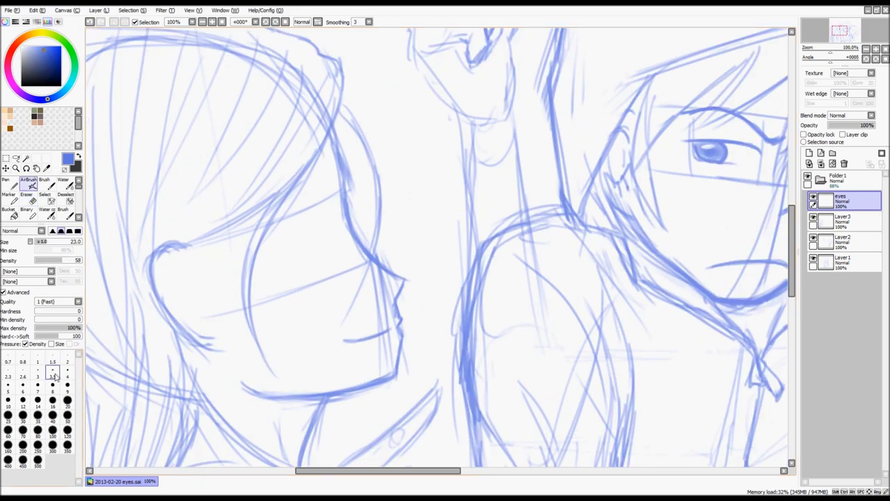
{"action": "left_click", "coordinate": [8, 384]}
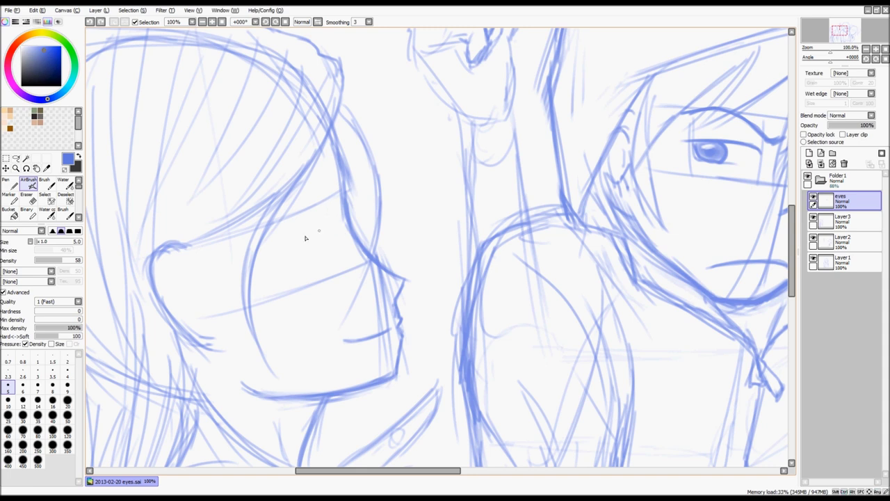
{"action": "mouse_move", "coordinate": [294, 240]}
{"action": "left_mouse_down"}
{"action": "mouse_move", "coordinate": [333, 219]}
{"action": "mouse_move", "coordinate": [288, 248]}
{"action": "mouse_move", "coordinate": [345, 211]}
{"action": "mouse_move", "coordinate": [304, 235]}
{"action": "mouse_move", "coordinate": [342, 249]}
{"action": "left_mouse_up"}
{"action": "key", "text": "ctrl+z"}
{"action": "key", "text": "ctrl+z"}
{"action": "left_click_drag", "start_coordinate": [333, 216], "coordinate": [340, 251]}
{"action": "mouse_move", "coordinate": [334, 218]}
{"action": "left_mouse_down"}
{"action": "mouse_move", "coordinate": [340, 259]}
{"action": "mouse_move", "coordinate": [339, 243]}
{"action": "left_mouse_up"}
Draw the lower lid line to close the outline of the profile girl's eye
{"action": "left_click_drag", "start_coordinate": [292, 245], "coordinate": [339, 261]}
{"action": "key", "text": "ctrl+z"}
{"action": "key", "text": "ctrl+z"}
{"action": "mouse_move", "coordinate": [292, 243]}
{"action": "left_mouse_down"}
{"action": "mouse_move", "coordinate": [342, 258]}
{"action": "mouse_move", "coordinate": [291, 244]}
{"action": "mouse_move", "coordinate": [348, 259]}
{"action": "left_mouse_up"}
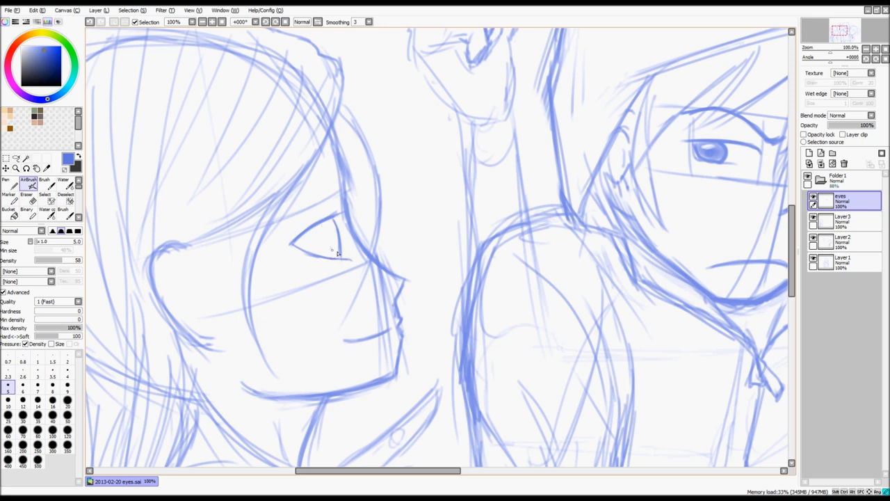
Sketch a narrow iris inside the profile eye and shade it blue with the airbrush at size 22
{"action": "left_click_drag", "start_coordinate": [336, 256], "coordinate": [339, 257]}
{"action": "key", "text": "ctrl+z"}
{"action": "left_click_drag", "start_coordinate": [319, 229], "coordinate": [338, 255]}
{"action": "left_click_drag", "start_coordinate": [318, 228], "coordinate": [319, 230]}
{"action": "key", "text": "ctrl+z"}
{"action": "left_click_drag", "start_coordinate": [318, 228], "coordinate": [339, 256]}
{"action": "key", "text": "ctrl+z"}
{"action": "mouse_move", "coordinate": [336, 224]}
{"action": "left_mouse_down"}
{"action": "mouse_move", "coordinate": [337, 249]}
{"action": "mouse_move", "coordinate": [324, 225]}
{"action": "mouse_move", "coordinate": [337, 251]}
{"action": "mouse_move", "coordinate": [327, 227]}
{"action": "left_mouse_up"}
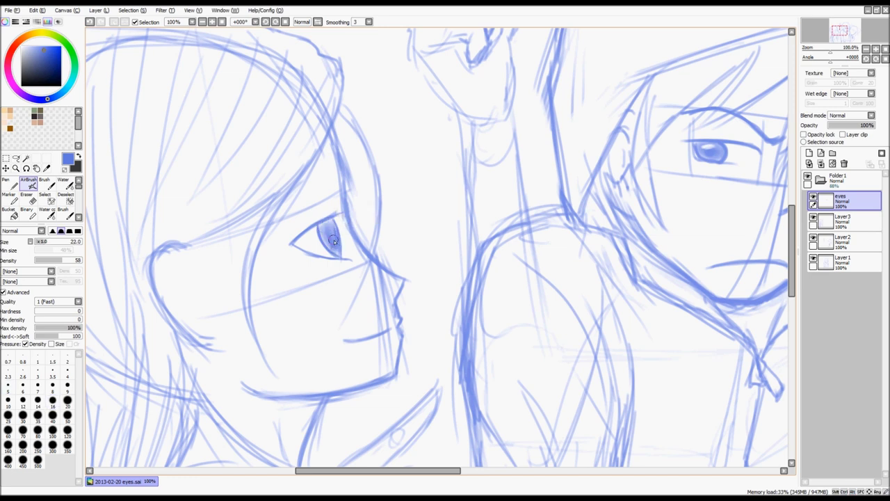
Erase a small highlight near the upper part of the profile eye's shaded iris
{"action": "key", "text": "ctrl+z"}
{"action": "key", "text": "ctrl+y"}
{"action": "key", "text": "e"}
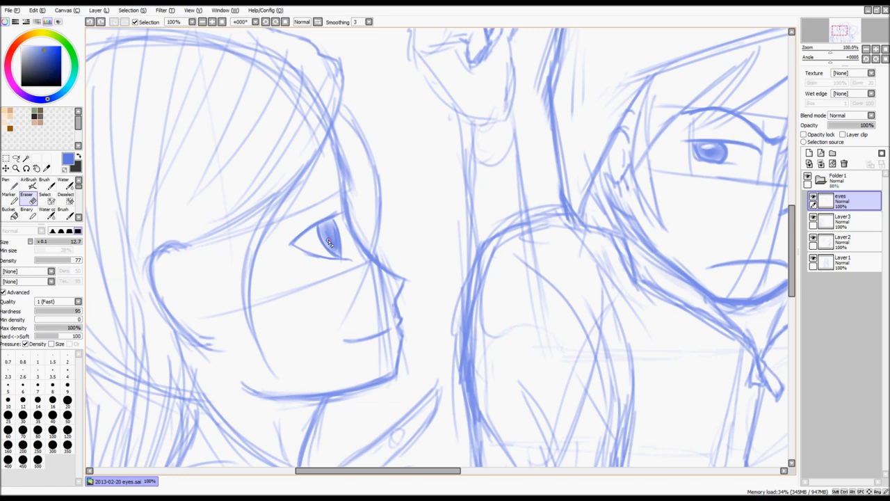
{"action": "left_click_drag", "start_coordinate": [329, 245], "coordinate": [330, 227]}
{"action": "key", "text": "ctrl+z"}
Thicken the upper lash line of the profile eye with the airbrush at size 5
{"action": "key", "text": "v"}
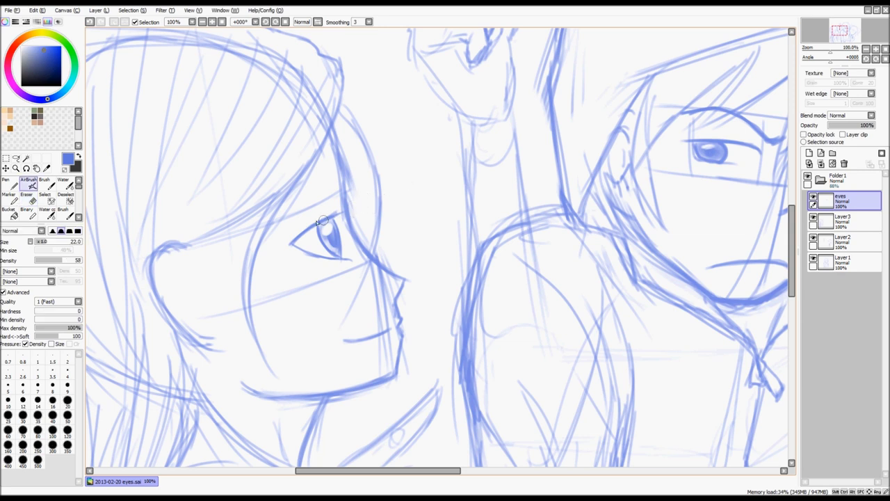
{"action": "left_click", "coordinate": [8, 383]}
{"action": "left_click_drag", "start_coordinate": [306, 229], "coordinate": [326, 214]}
{"action": "left_click_drag", "start_coordinate": [293, 241], "coordinate": [323, 216]}
{"action": "key", "text": "ctrl+z"}
{"action": "left_click_drag", "start_coordinate": [292, 243], "coordinate": [317, 218]}
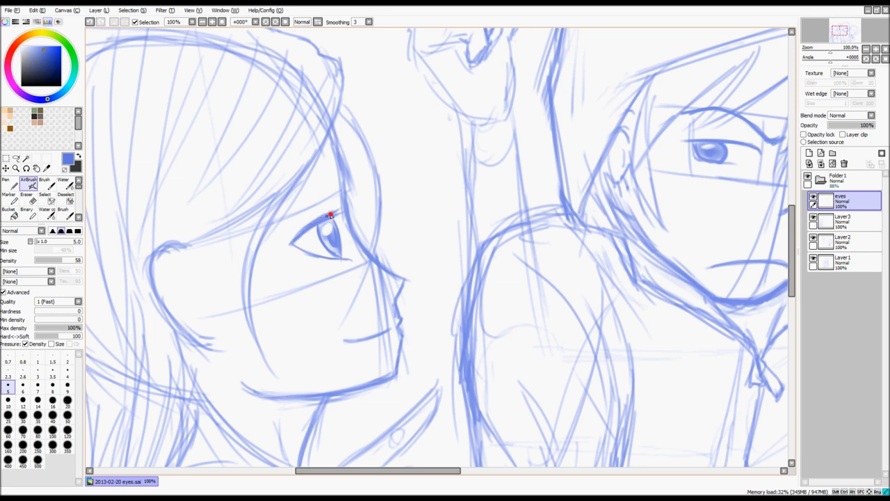
{"action": "mouse_move", "coordinate": [325, 219]}
{"action": "left_mouse_down"}
{"action": "mouse_move", "coordinate": [350, 207]}
{"action": "mouse_move", "coordinate": [297, 243]}
{"action": "mouse_move", "coordinate": [325, 215]}
{"action": "left_mouse_up"}
{"action": "left_click_drag", "start_coordinate": [293, 242], "coordinate": [328, 218]}
{"action": "mouse_move", "coordinate": [304, 229]}
{"action": "left_mouse_down"}
{"action": "mouse_move", "coordinate": [321, 254]}
{"action": "mouse_move", "coordinate": [339, 225]}
{"action": "mouse_move", "coordinate": [306, 250]}
{"action": "left_mouse_up"}
{"action": "key", "text": "ctrl+z"}
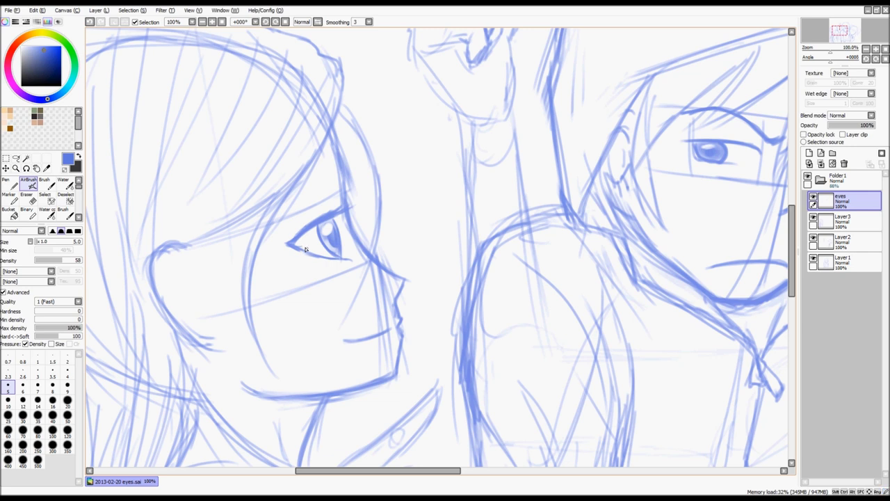
Clean up and retrace the lower lid line of the profile girl's eye
{"action": "key", "text": "e"}
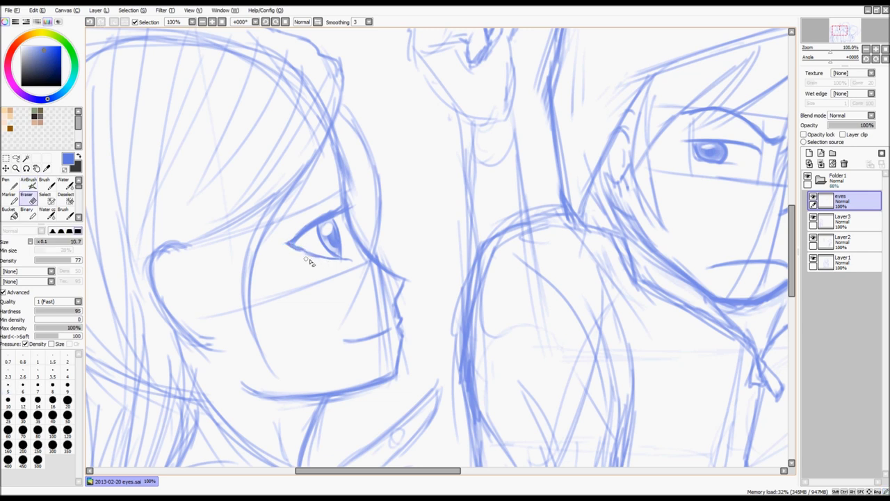
{"action": "key", "text": "ctrl+z"}
{"action": "left_click_drag", "start_coordinate": [310, 260], "coordinate": [346, 261]}
{"action": "key", "text": "e"}
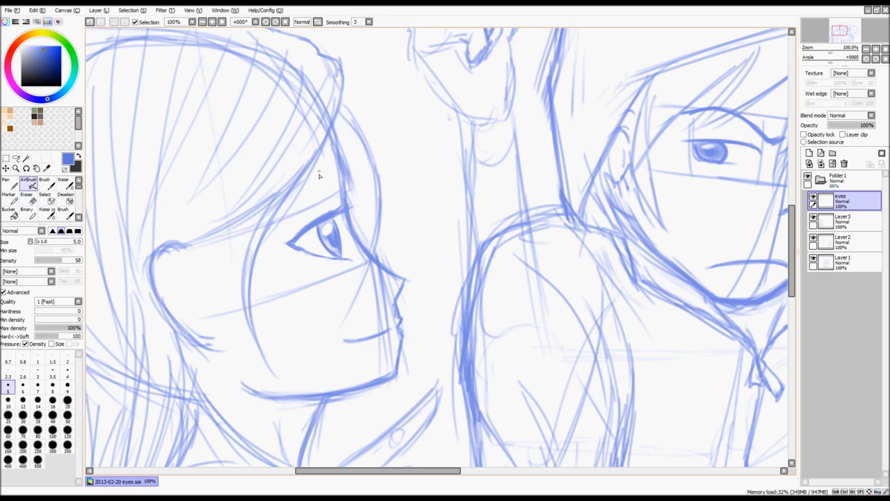
Draw an arched eyebrow above the profile girl's eye, sloping down toward her hairline
{"action": "mouse_move", "coordinate": [326, 167]}
{"action": "left_mouse_down"}
{"action": "mouse_move", "coordinate": [298, 174]}
{"action": "mouse_move", "coordinate": [324, 165]}
{"action": "mouse_move", "coordinate": [289, 183]}
{"action": "mouse_move", "coordinate": [329, 165]}
{"action": "mouse_move", "coordinate": [281, 195]}
{"action": "left_mouse_up"}
{"action": "key", "text": "ctrl+z"}
{"action": "key", "text": "ctrl+z"}
{"action": "key", "text": "ctrl+z"}
{"action": "left_click_drag", "start_coordinate": [328, 168], "coordinate": [275, 196]}
{"action": "left_click_drag", "start_coordinate": [273, 198], "coordinate": [267, 202]}
{"action": "left_click_drag", "start_coordinate": [317, 167], "coordinate": [267, 201]}
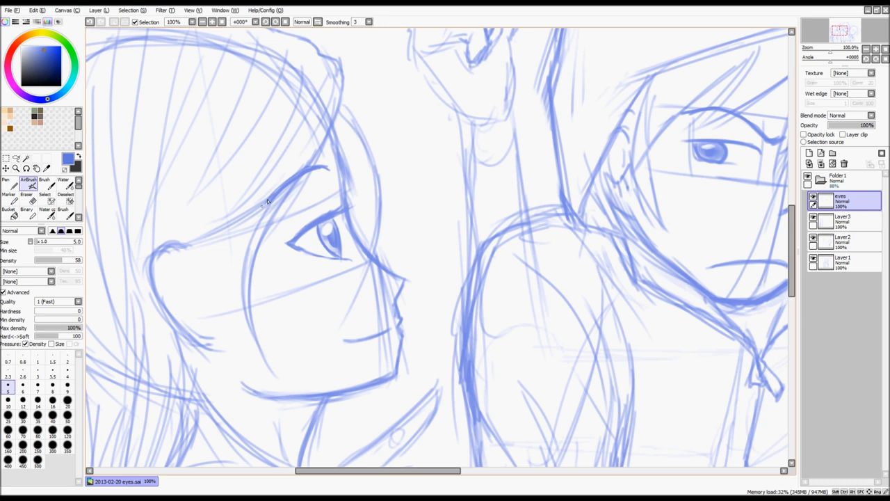
Rework and thicken the profile girl's eyebrow with repeated strokes along its arch
{"action": "key", "text": "ctrl+z"}
{"action": "left_click", "coordinate": [294, 176]}
{"action": "key", "text": "ctrl+z"}
{"action": "mouse_move", "coordinate": [302, 173]}
{"action": "left_mouse_down"}
{"action": "mouse_move", "coordinate": [328, 171]}
{"action": "mouse_move", "coordinate": [305, 176]}
{"action": "left_mouse_up"}
{"action": "key", "text": "ctrl+z"}
{"action": "key", "text": "ctrl+y"}
{"action": "left_click_drag", "start_coordinate": [322, 169], "coordinate": [278, 195]}
{"action": "mouse_move", "coordinate": [306, 172]}
{"action": "left_mouse_down"}
{"action": "mouse_move", "coordinate": [327, 169]}
{"action": "mouse_move", "coordinate": [283, 183]}
{"action": "left_mouse_up"}
{"action": "scroll", "coordinate": [386, 143], "scroll_direction": "down", "scroll_amount": 1}
{"action": "key", "text": "space"}
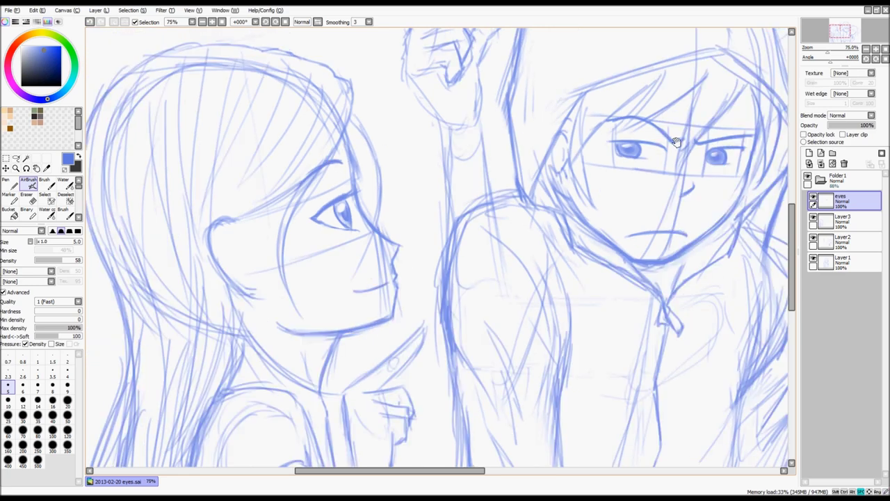
{"action": "scroll", "coordinate": [362, 163], "scroll_direction": "up", "scroll_amount": 1}
{"action": "key", "text": "ctrl+z"}
{"action": "left_click_drag", "start_coordinate": [311, 167], "coordinate": [283, 189]}
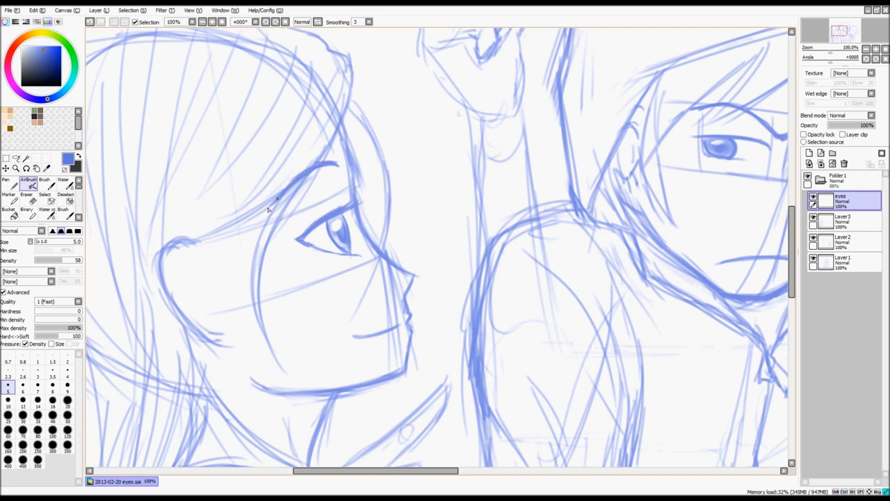
{"action": "scroll", "coordinate": [341, 185], "scroll_direction": "down", "scroll_amount": 1}
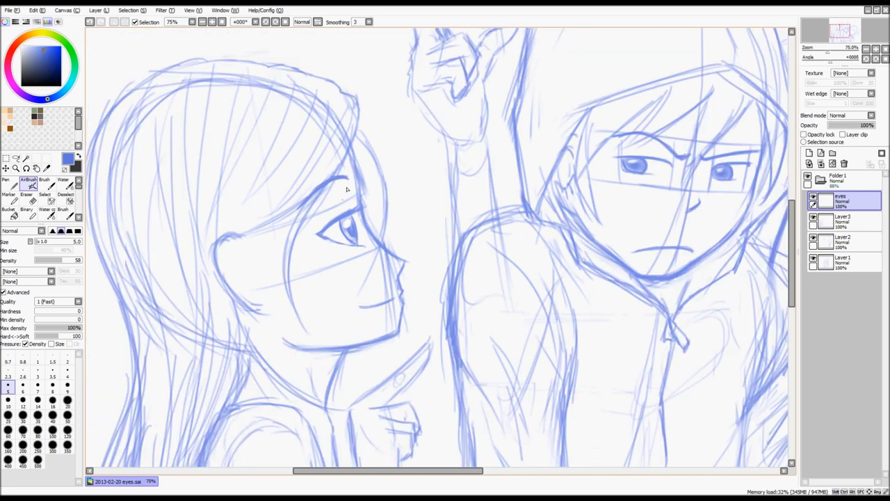
{"action": "left_click_drag", "start_coordinate": [348, 193], "coordinate": [353, 204]}
{"action": "key", "text": "ctrl+z"}
{"action": "key", "text": "ctrl+z"}
Rotate the canvas to -33° and draw the lower eye guideline across the tilted girl's face
{"action": "left_click_drag", "start_coordinate": [545, 242], "coordinate": [450, 230]}
{"action": "left_click_drag", "start_coordinate": [606, 252], "coordinate": [334, 209]}
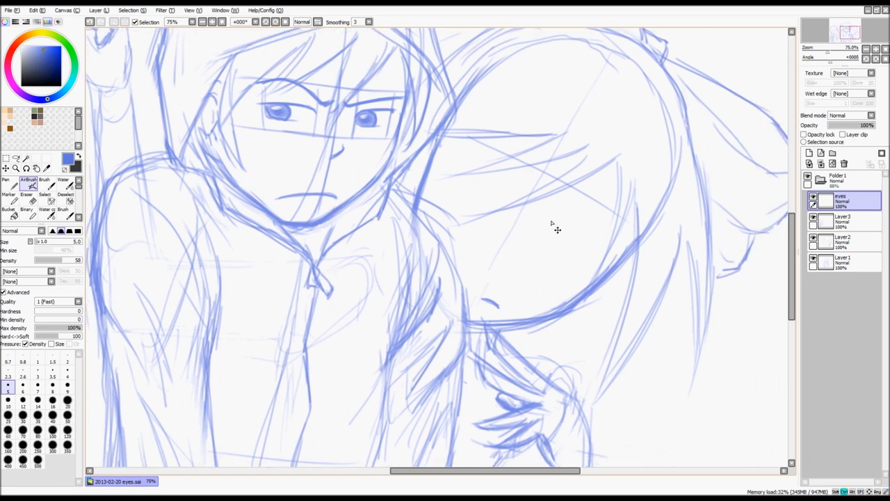
{"action": "key", "text": "Delete"}
{"action": "key", "text": "Delete"}
{"action": "key", "text": "Delete"}
{"action": "left_click_drag", "start_coordinate": [519, 195], "coordinate": [475, 211]}
{"action": "left_click_drag", "start_coordinate": [410, 202], "coordinate": [500, 192]}
{"action": "key", "text": "ctrl+z"}
{"action": "left_click_drag", "start_coordinate": [385, 202], "coordinate": [532, 188]}
{"action": "key", "text": "ctrl+z"}
{"action": "left_click_drag", "start_coordinate": [377, 206], "coordinate": [541, 189]}
{"action": "key", "text": "ctrl+z"}
{"action": "left_click_drag", "start_coordinate": [371, 210], "coordinate": [537, 196]}
Draw the upper eye guideline across the tilted girl's face, roughly parallel to the lower one
{"action": "left_click_drag", "start_coordinate": [375, 152], "coordinate": [538, 143]}
{"action": "key", "text": "ctrl+z"}
{"action": "left_click_drag", "start_coordinate": [376, 151], "coordinate": [543, 138]}
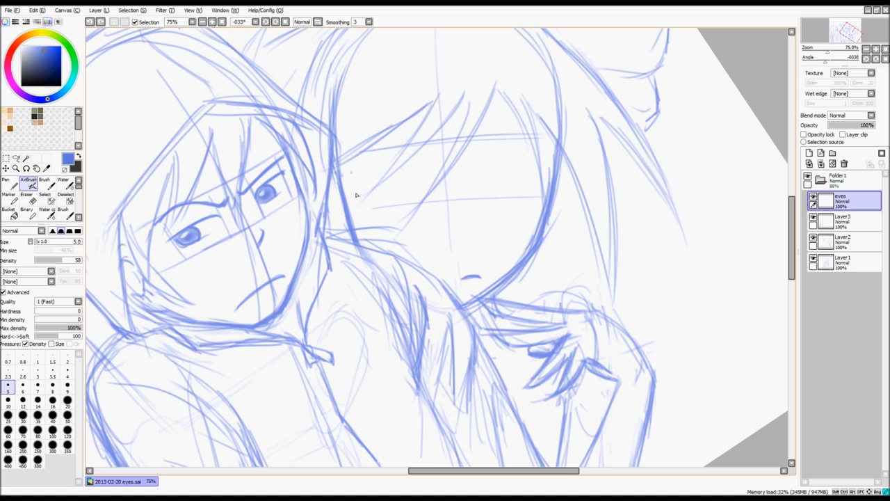
Mark the inner and outer limits of both of the tilted girl's eyes with short vertical guides
{"action": "left_click_drag", "start_coordinate": [351, 168], "coordinate": [360, 206]}
{"action": "key", "text": "ctrl+z"}
{"action": "left_click_drag", "start_coordinate": [539, 198], "coordinate": [539, 178]}
{"action": "left_click_drag", "start_coordinate": [415, 149], "coordinate": [419, 206]}
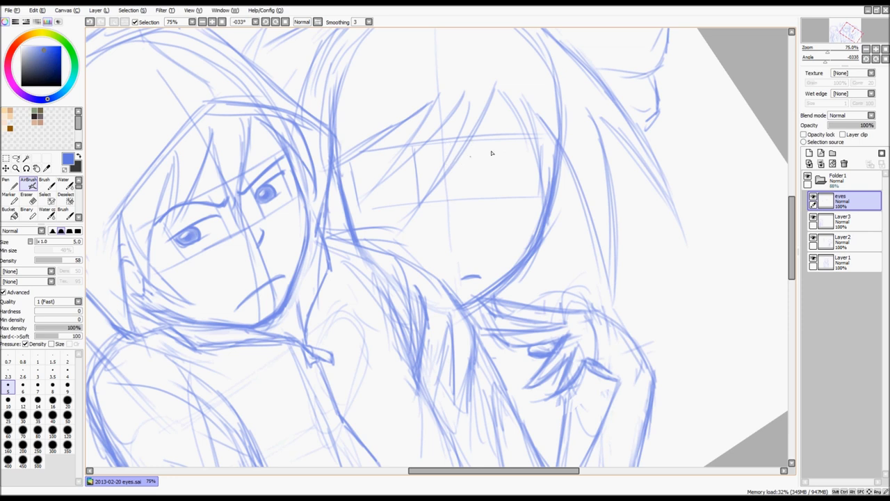
{"action": "left_click_drag", "start_coordinate": [473, 151], "coordinate": [476, 200]}
{"action": "left_click_drag", "start_coordinate": [474, 145], "coordinate": [479, 190]}
{"action": "key", "text": "ctrl+z"}
Draw a rounded upper lid arc between the guides for the tilted girl's eye on the right
{"action": "mouse_move", "coordinate": [539, 169]}
{"action": "left_mouse_down"}
{"action": "mouse_move", "coordinate": [529, 149]}
{"action": "mouse_move", "coordinate": [497, 143]}
{"action": "left_mouse_up"}
{"action": "left_click_drag", "start_coordinate": [478, 160], "coordinate": [515, 140]}
{"action": "left_click_drag", "start_coordinate": [540, 169], "coordinate": [515, 140]}
{"action": "mouse_move", "coordinate": [498, 140]}
{"action": "left_mouse_down"}
{"action": "mouse_move", "coordinate": [476, 172]}
{"action": "mouse_move", "coordinate": [481, 149]}
{"action": "mouse_move", "coordinate": [526, 144]}
{"action": "left_mouse_up"}
{"action": "key", "text": "ctrl+z"}
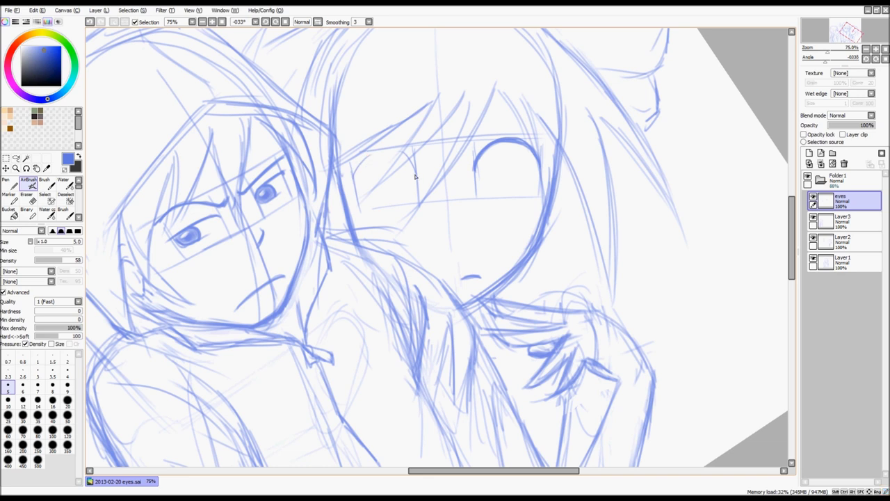
Draw a matching rounded upper lid arc for the tilted girl's eye on the left
{"action": "mouse_move", "coordinate": [355, 182]}
{"action": "left_mouse_down"}
{"action": "mouse_move", "coordinate": [366, 155]}
{"action": "mouse_move", "coordinate": [397, 150]}
{"action": "mouse_move", "coordinate": [416, 177]}
{"action": "left_mouse_up"}
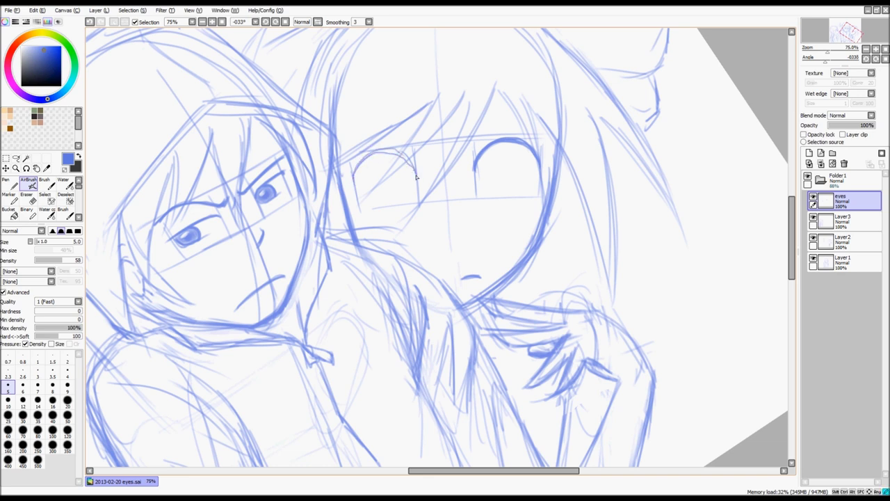
{"action": "key", "text": "ctrl+z"}
{"action": "key", "text": "ctrl+z"}
{"action": "key", "text": "ctrl+z"}
{"action": "mouse_move", "coordinate": [354, 184]}
{"action": "left_mouse_down"}
{"action": "mouse_move", "coordinate": [378, 153]}
{"action": "mouse_move", "coordinate": [414, 167]}
{"action": "mouse_move", "coordinate": [397, 150]}
{"action": "mouse_move", "coordinate": [377, 153]}
{"action": "mouse_move", "coordinate": [355, 187]}
{"action": "left_mouse_up"}
{"action": "mouse_move", "coordinate": [417, 177]}
{"action": "left_mouse_down"}
{"action": "mouse_move", "coordinate": [408, 155]}
{"action": "mouse_move", "coordinate": [372, 149]}
{"action": "mouse_move", "coordinate": [355, 181]}
{"action": "mouse_move", "coordinate": [415, 174]}
{"action": "mouse_move", "coordinate": [357, 183]}
{"action": "mouse_move", "coordinate": [402, 157]}
{"action": "mouse_move", "coordinate": [395, 150]}
{"action": "mouse_move", "coordinate": [416, 174]}
{"action": "mouse_move", "coordinate": [383, 151]}
{"action": "mouse_move", "coordinate": [360, 162]}
{"action": "mouse_move", "coordinate": [353, 193]}
{"action": "mouse_move", "coordinate": [416, 174]}
{"action": "mouse_move", "coordinate": [396, 153]}
{"action": "left_mouse_up"}
{"action": "key", "text": "ctrl+z"}
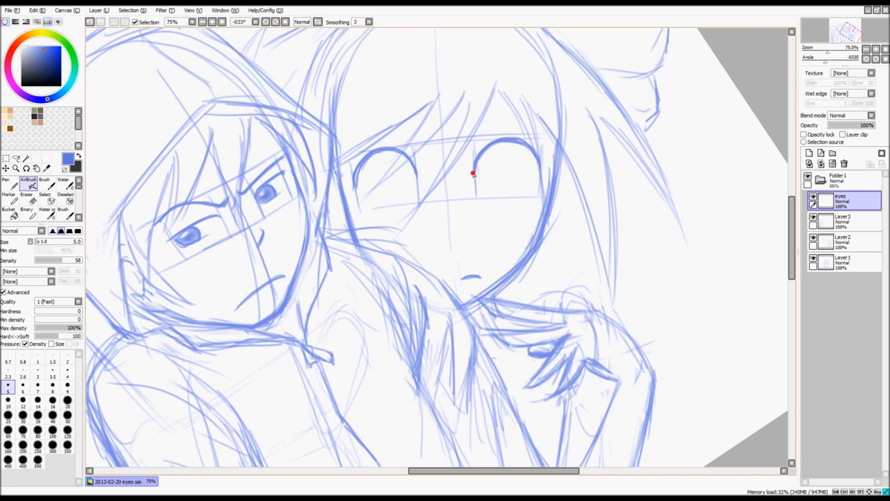
Reinforce the lid arc on the right and draw one curved side edge for each of the tilted girl's irises
{"action": "left_click_drag", "start_coordinate": [540, 164], "coordinate": [528, 146]}
{"action": "left_click_drag", "start_coordinate": [505, 144], "coordinate": [512, 193]}
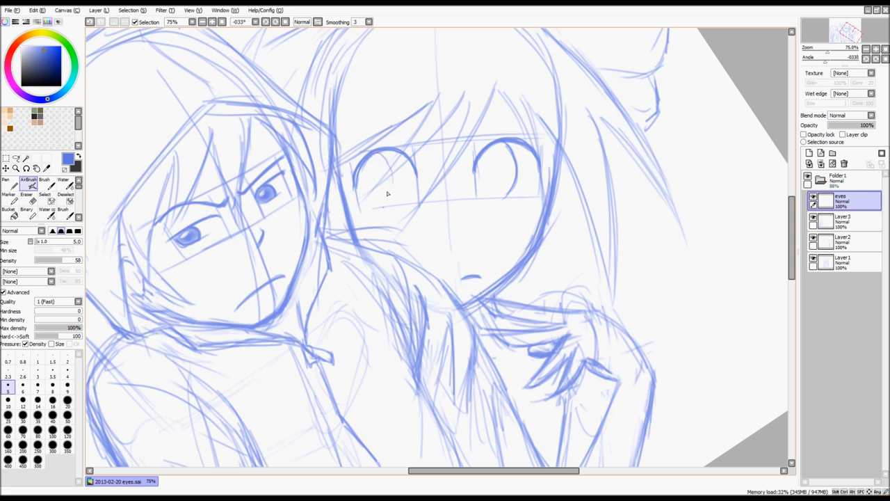
{"action": "left_click_drag", "start_coordinate": [381, 152], "coordinate": [395, 202]}
Complete the rounded lower outlines of both of the tilted girl's large irises
{"action": "left_click_drag", "start_coordinate": [480, 181], "coordinate": [508, 196]}
{"action": "key", "text": "ctrl+z"}
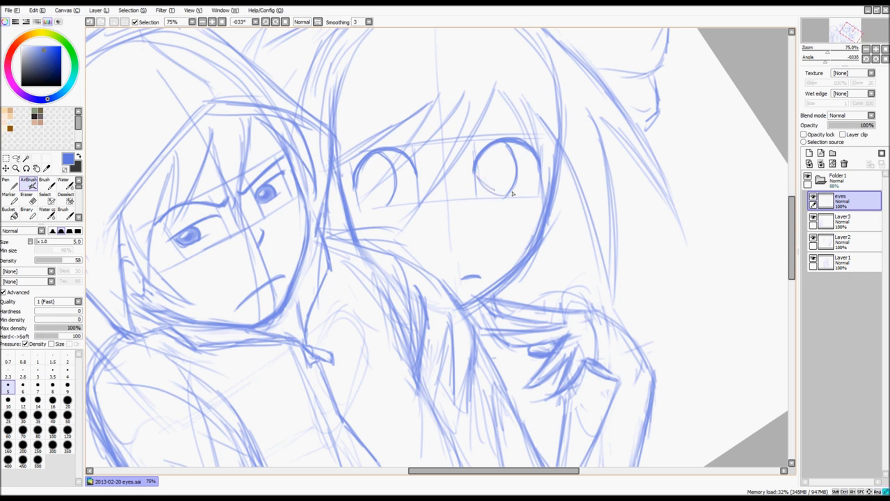
{"action": "left_click_drag", "start_coordinate": [374, 202], "coordinate": [382, 205]}
{"action": "key", "text": "ctrl+z"}
{"action": "left_click_drag", "start_coordinate": [474, 172], "coordinate": [498, 194]}
{"action": "key", "text": "ctrl+z"}
{"action": "key", "text": "e"}
{"action": "mouse_move", "coordinate": [500, 186]}
{"action": "left_mouse_down"}
{"action": "mouse_move", "coordinate": [482, 186]}
{"action": "mouse_move", "coordinate": [481, 172]}
{"action": "mouse_move", "coordinate": [488, 192]}
{"action": "mouse_move", "coordinate": [505, 191]}
{"action": "left_mouse_up"}
{"action": "key", "text": "b"}
{"action": "key", "text": "ctrl+z"}
{"action": "key", "text": "ctrl+z"}
{"action": "left_click_drag", "start_coordinate": [475, 175], "coordinate": [506, 196]}
{"action": "key", "text": "ctrl+z"}
{"action": "key", "text": "ctrl+z"}
{"action": "key", "text": "ctrl+y"}
Sketch a short nose line below the tilted girl's eyes and return to the upright full-canvas view
{"action": "left_click_drag", "start_coordinate": [462, 220], "coordinate": [453, 232]}
{"action": "scroll", "coordinate": [487, 105], "scroll_direction": "up", "scroll_amount": 1}
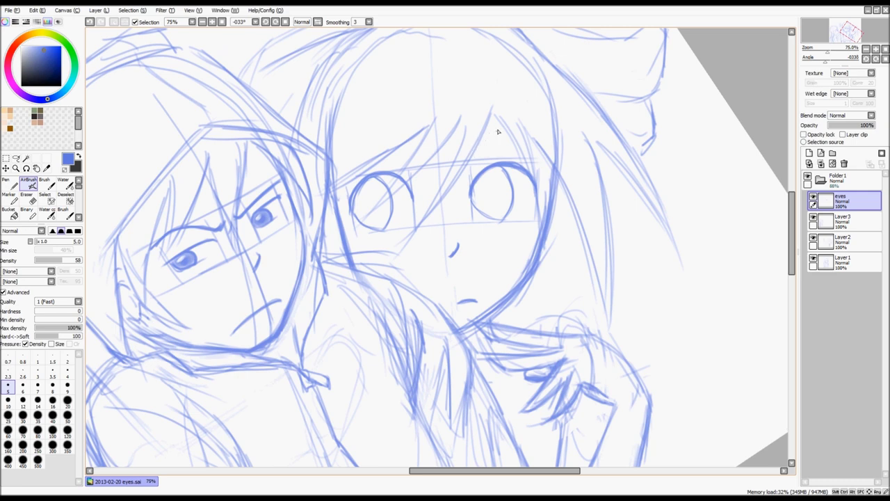
{"action": "key", "text": "Page_Down"}
{"action": "key", "text": "Page_Down"}
{"action": "key", "text": "Home"}
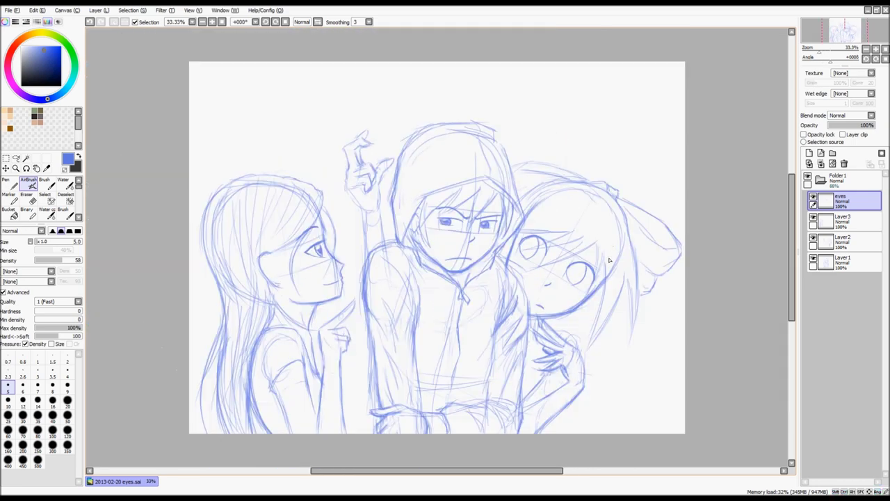
Lasso the tilted girl's eyes and transform them slightly to fit her face better
{"action": "scroll", "coordinate": [608, 288], "scroll_direction": "up", "scroll_amount": 1}
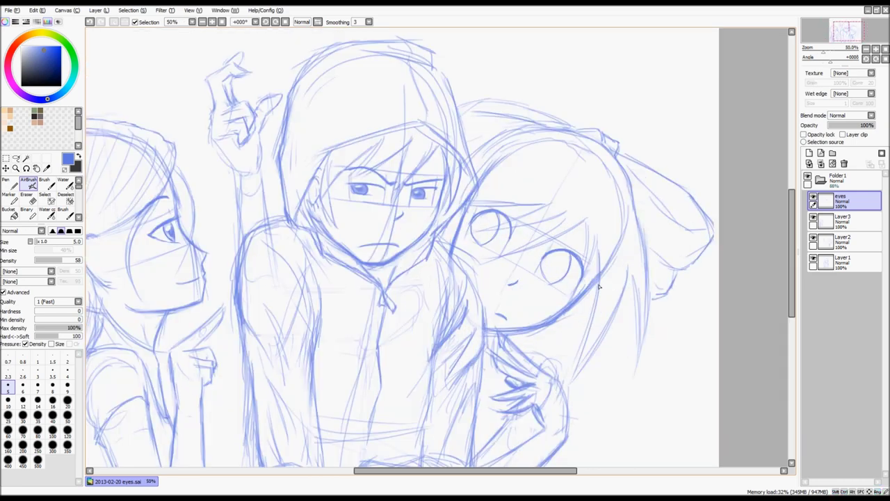
{"action": "key", "text": "a"}
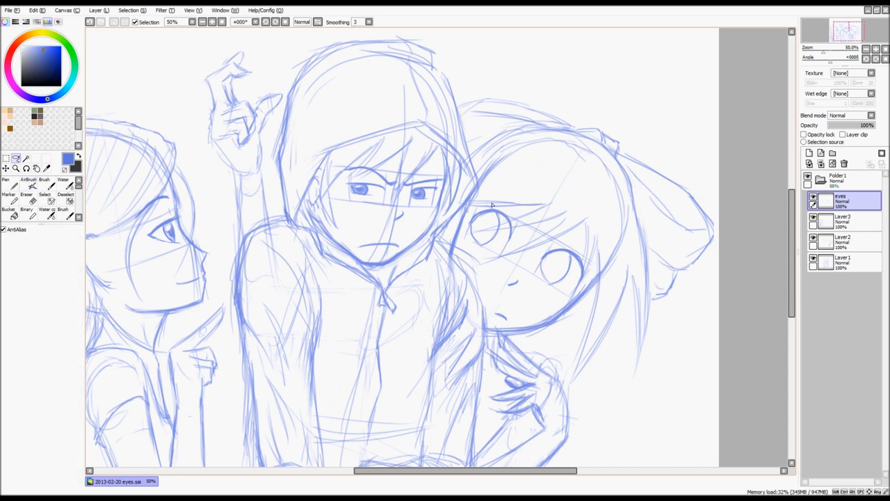
{"action": "mouse_move", "coordinate": [483, 201]}
{"action": "left_mouse_down"}
{"action": "mouse_move", "coordinate": [477, 272]}
{"action": "mouse_move", "coordinate": [599, 253]}
{"action": "mouse_move", "coordinate": [591, 229]}
{"action": "mouse_move", "coordinate": [548, 255]}
{"action": "left_mouse_up"}
{"action": "key", "text": "ctrl+t"}
{"action": "left_click_drag", "start_coordinate": [460, 306], "coordinate": [467, 302]}
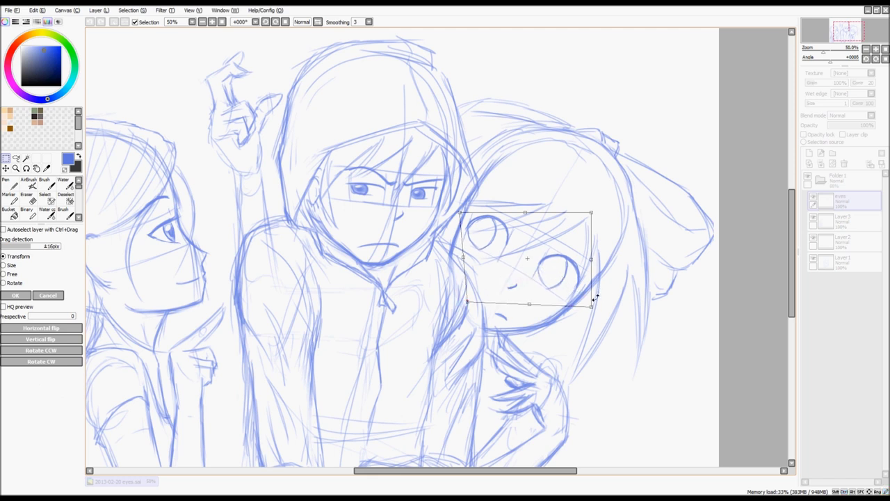
{"action": "left_click_drag", "start_coordinate": [592, 310], "coordinate": [574, 288]}
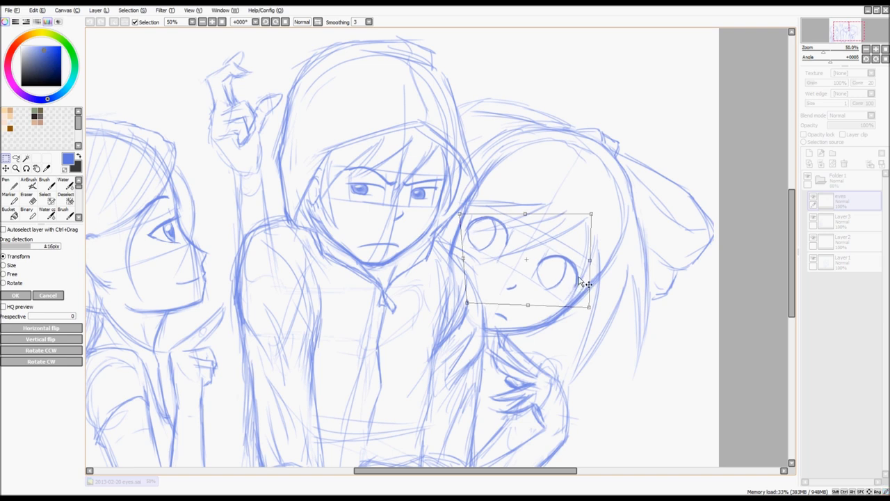
{"action": "key", "text": "Return"}
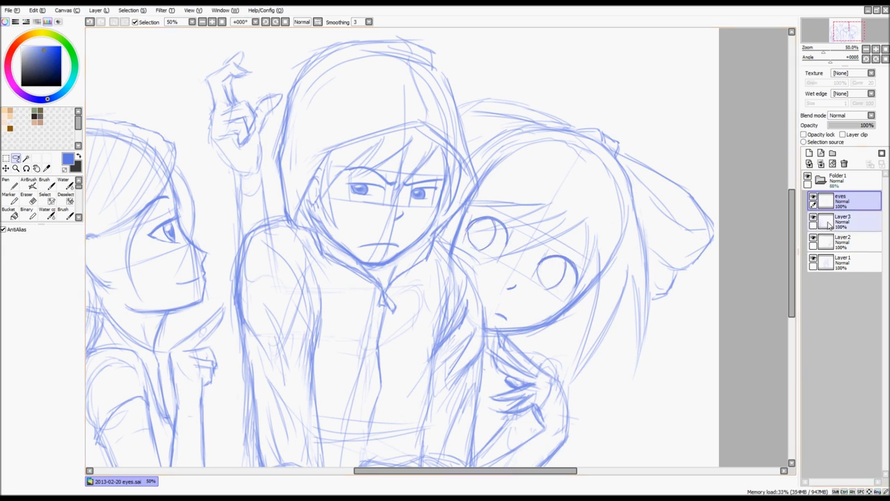
Erase stray hair lines above the tilted girl's eyes on the underlying sketch layer and reselect the eyes layer
{"action": "left_click", "coordinate": [843, 241]}
{"action": "key", "text": "e"}
{"action": "mouse_move", "coordinate": [513, 213]}
{"action": "left_mouse_down"}
{"action": "mouse_move", "coordinate": [492, 213]}
{"action": "mouse_move", "coordinate": [529, 219]}
{"action": "mouse_move", "coordinate": [574, 240]}
{"action": "mouse_move", "coordinate": [582, 257]}
{"action": "mouse_move", "coordinate": [546, 247]}
{"action": "mouse_move", "coordinate": [547, 233]}
{"action": "mouse_move", "coordinate": [557, 235]}
{"action": "left_mouse_up"}
{"action": "left_click", "coordinate": [842, 221]}
{"action": "left_click", "coordinate": [843, 200]}
Rotate the canvas back to -33° and shade both of the tilted girl's irises blue with the airbrush
{"action": "key", "text": "v"}
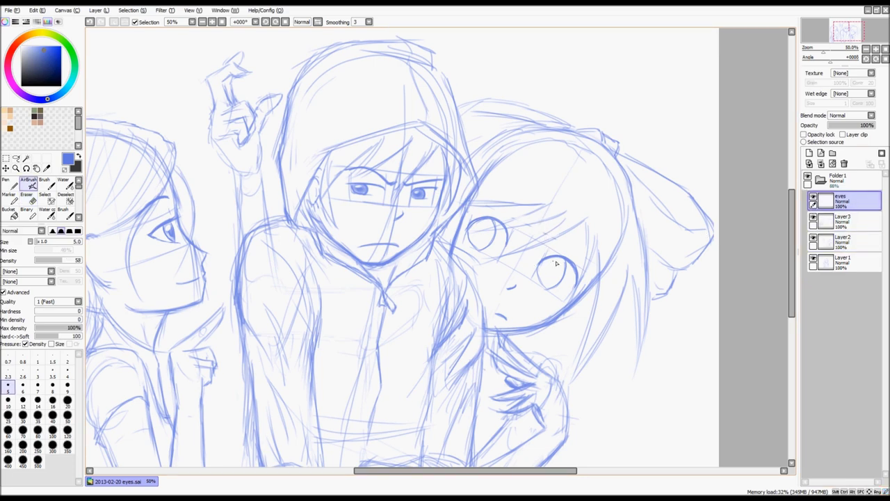
{"action": "key", "text": "ctrl+Right"}
{"action": "key", "text": "ctrl+Right"}
{"action": "key", "text": "ctrl+Left"}
{"action": "key", "text": "ctrl+Left"}
{"action": "key", "text": "ctrl+Left"}
{"action": "key", "text": "ctrl+Left"}
{"action": "key", "text": "ctrl+Left"}
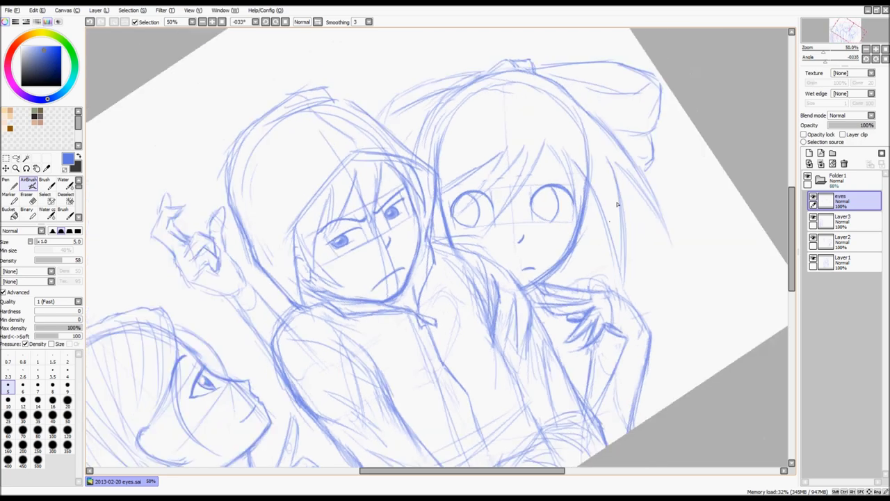
{"action": "scroll", "coordinate": [628, 168], "scroll_direction": "up", "scroll_amount": 1}
{"action": "left_click_drag", "start_coordinate": [559, 231], "coordinate": [534, 233]}
{"action": "mouse_move", "coordinate": [354, 229]}
{"action": "left_mouse_down"}
{"action": "mouse_move", "coordinate": [368, 244]}
{"action": "mouse_move", "coordinate": [357, 222]}
{"action": "mouse_move", "coordinate": [356, 243]}
{"action": "mouse_move", "coordinate": [365, 251]}
{"action": "mouse_move", "coordinate": [358, 229]}
{"action": "left_mouse_up"}
{"action": "mouse_move", "coordinate": [491, 212]}
{"action": "left_mouse_down"}
{"action": "mouse_move", "coordinate": [497, 217]}
{"action": "mouse_move", "coordinate": [479, 205]}
{"action": "mouse_move", "coordinate": [470, 228]}
{"action": "mouse_move", "coordinate": [483, 238]}
{"action": "mouse_move", "coordinate": [479, 207]}
{"action": "mouse_move", "coordinate": [482, 243]}
{"action": "mouse_move", "coordinate": [484, 213]}
{"action": "mouse_move", "coordinate": [463, 229]}
{"action": "mouse_move", "coordinate": [485, 240]}
{"action": "mouse_move", "coordinate": [493, 229]}
{"action": "mouse_move", "coordinate": [473, 243]}
{"action": "left_mouse_up"}
Erase soft light areas and round highlights into both of the tilted girl's blue irises
{"action": "key", "text": "e"}
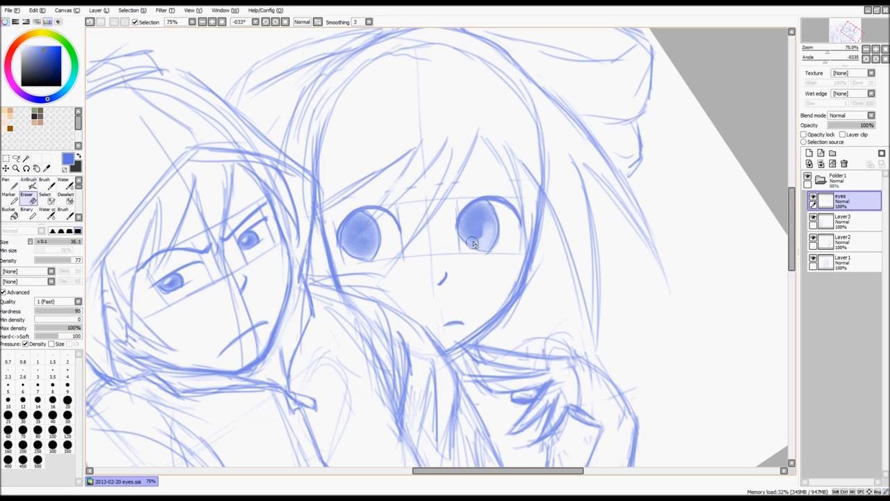
{"action": "mouse_move", "coordinate": [358, 238]}
{"action": "left_mouse_down"}
{"action": "mouse_move", "coordinate": [368, 234]}
{"action": "mouse_move", "coordinate": [366, 248]}
{"action": "mouse_move", "coordinate": [381, 243]}
{"action": "left_mouse_up"}
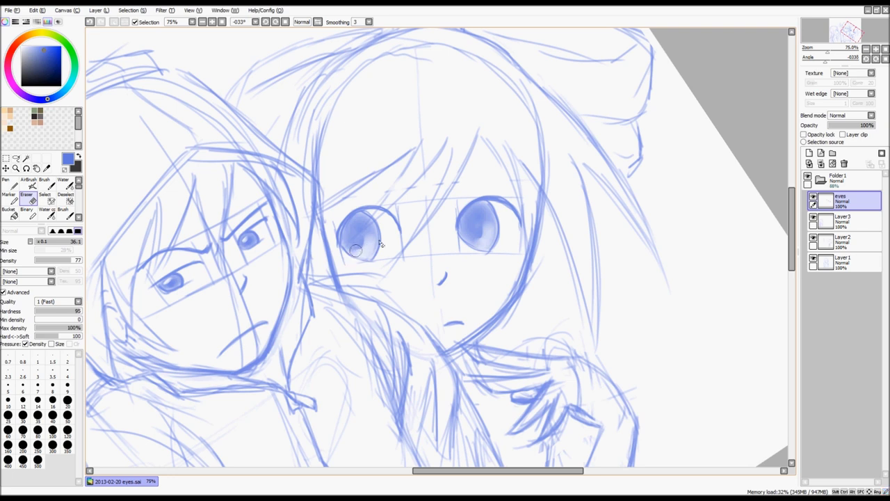
{"action": "mouse_move", "coordinate": [480, 218]}
{"action": "left_mouse_down"}
{"action": "mouse_move", "coordinate": [470, 222]}
{"action": "mouse_move", "coordinate": [480, 210]}
{"action": "mouse_move", "coordinate": [473, 221]}
{"action": "left_mouse_up"}
{"action": "left_click_drag", "start_coordinate": [349, 231], "coordinate": [353, 230]}
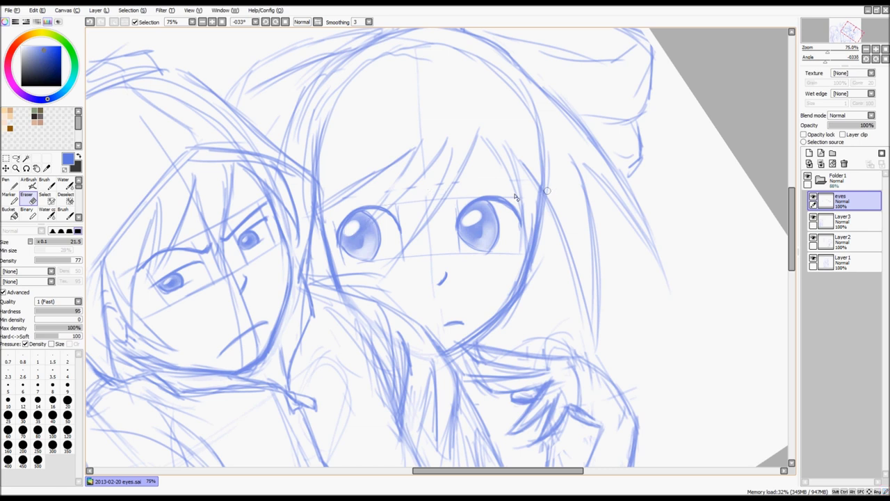
Thicken the upper lash lines of both of the tilted girl's eyes with the airbrush at size 16
{"action": "key", "text": "v"}
{"action": "left_click", "coordinate": [8, 385]}
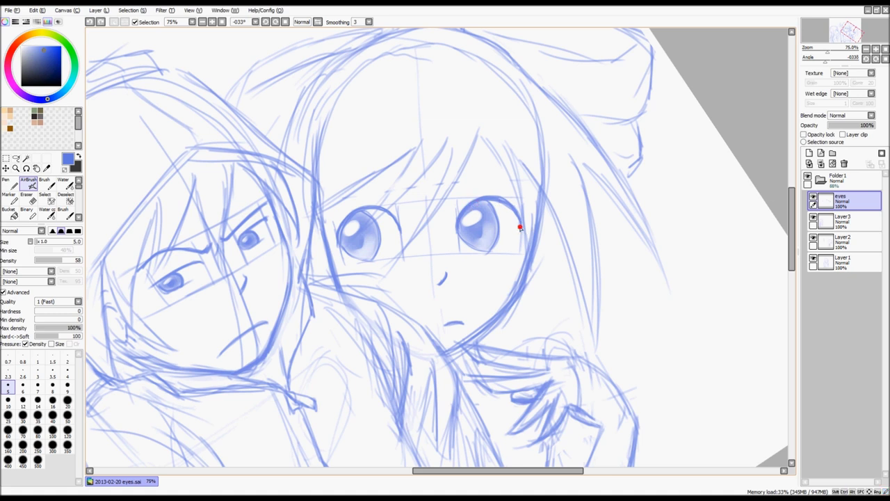
{"action": "mouse_move", "coordinate": [516, 212]}
{"action": "left_mouse_down"}
{"action": "mouse_move", "coordinate": [523, 231]}
{"action": "mouse_move", "coordinate": [522, 221]}
{"action": "mouse_move", "coordinate": [462, 218]}
{"action": "mouse_move", "coordinate": [482, 201]}
{"action": "left_mouse_up"}
{"action": "key", "text": "ctrl+z"}
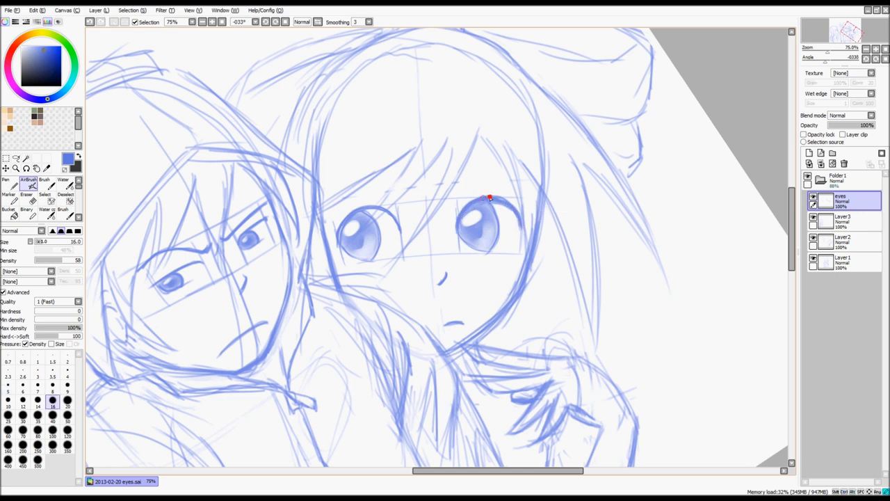
{"action": "mouse_move", "coordinate": [399, 233]}
{"action": "left_mouse_down"}
{"action": "mouse_move", "coordinate": [389, 213]}
{"action": "mouse_move", "coordinate": [358, 207]}
{"action": "mouse_move", "coordinate": [341, 223]}
{"action": "left_mouse_up"}
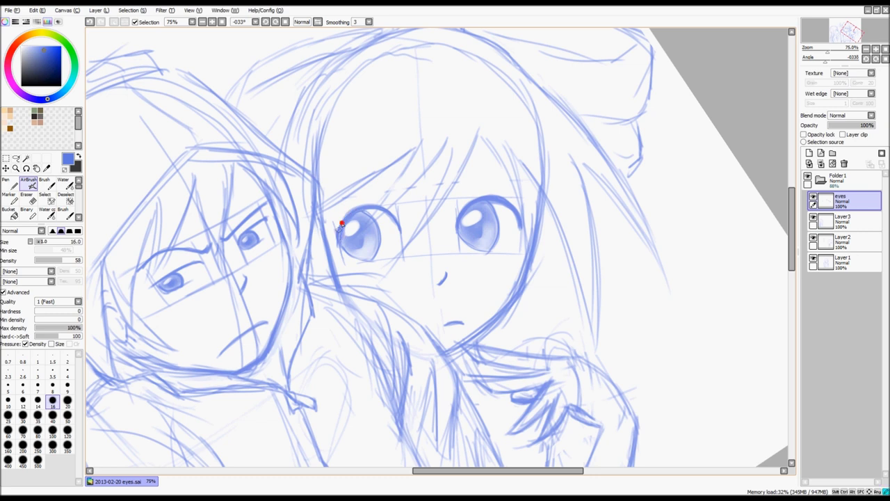
{"action": "key", "text": "ctrl+z"}
{"action": "mouse_move", "coordinate": [401, 230]}
{"action": "left_mouse_down"}
{"action": "mouse_move", "coordinate": [390, 213]}
{"action": "mouse_move", "coordinate": [356, 208]}
{"action": "mouse_move", "coordinate": [340, 241]}
{"action": "left_mouse_up"}
{"action": "left_click_drag", "start_coordinate": [338, 244], "coordinate": [360, 208]}
{"action": "key", "text": "ctrl+z"}
{"action": "mouse_move", "coordinate": [339, 243]}
{"action": "left_mouse_down"}
{"action": "mouse_move", "coordinate": [350, 213]}
{"action": "mouse_move", "coordinate": [401, 228]}
{"action": "mouse_move", "coordinate": [391, 214]}
{"action": "left_mouse_up"}
{"action": "key", "text": "ctrl+z"}
{"action": "mouse_move", "coordinate": [342, 232]}
{"action": "left_mouse_down"}
{"action": "mouse_move", "coordinate": [341, 241]}
{"action": "mouse_move", "coordinate": [398, 217]}
{"action": "left_mouse_up"}
Add short lashes at the outer corners of the tilted girl's eyes with the airbrush at size 11
{"action": "key", "text": "bracketleft"}
{"action": "key", "text": "bracketleft"}
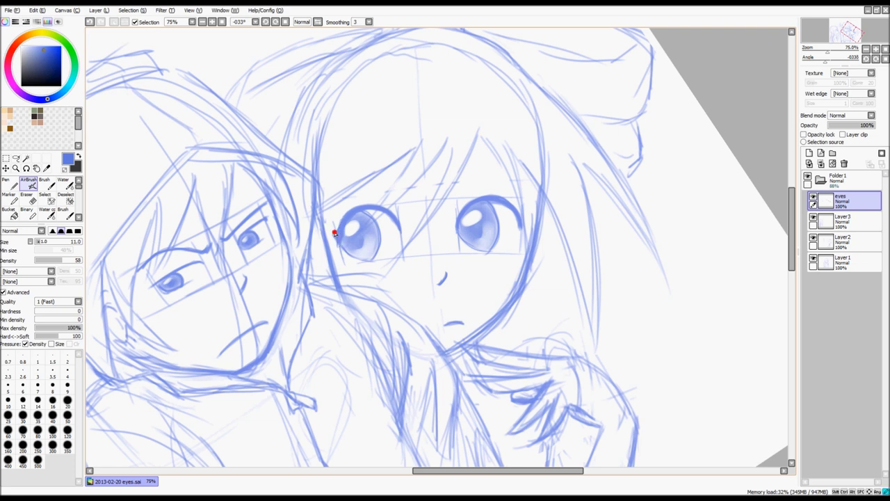
{"action": "left_click_drag", "start_coordinate": [337, 240], "coordinate": [344, 224]}
{"action": "mouse_move", "coordinate": [520, 216]}
{"action": "left_mouse_down"}
{"action": "mouse_move", "coordinate": [514, 211]}
{"action": "mouse_move", "coordinate": [521, 227]}
{"action": "mouse_move", "coordinate": [518, 213]}
{"action": "left_mouse_up"}
{"action": "key", "text": "ctrl+z"}
{"action": "left_click_drag", "start_coordinate": [516, 209], "coordinate": [522, 212]}
{"action": "left_click_drag", "start_coordinate": [349, 214], "coordinate": [339, 219]}
Lasso the tilted girl's eye farther from the hooded figure, transform it slightly to fit her face, and deselect it
{"action": "key", "text": "Home"}
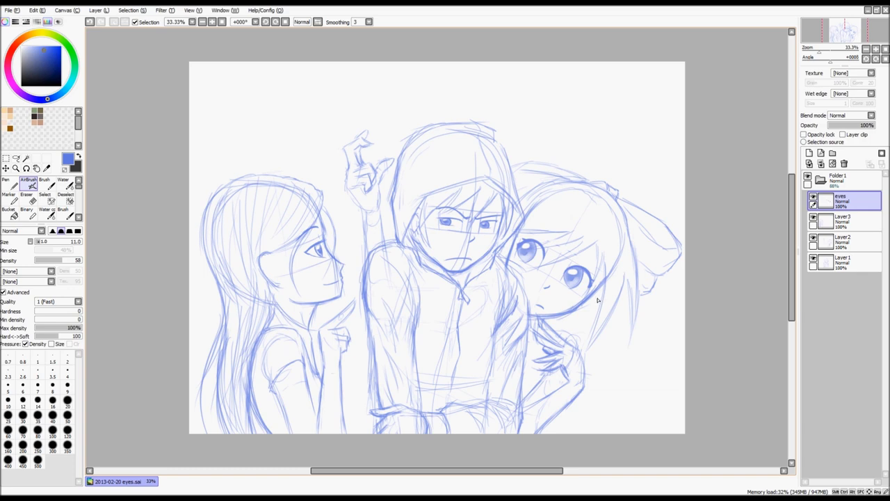
{"action": "key", "text": "End"}
{"action": "key", "text": "Delete"}
{"action": "key", "text": "Delete"}
{"action": "key", "text": "Delete"}
{"action": "key", "text": "Delete"}
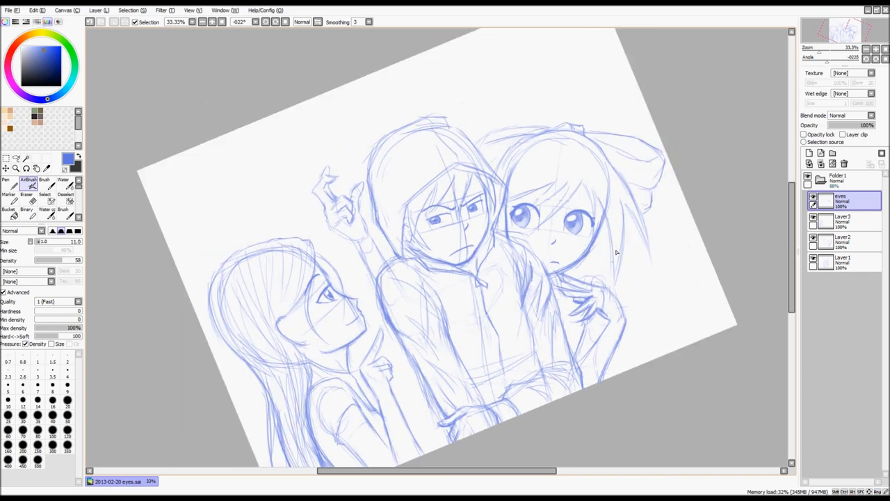
{"action": "scroll", "coordinate": [623, 233], "scroll_direction": "up", "scroll_amount": 3}
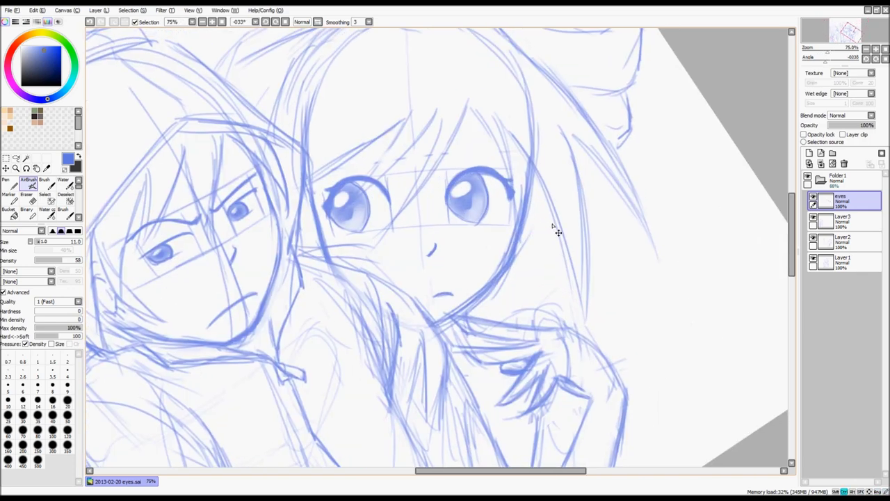
{"action": "key", "text": "End"}
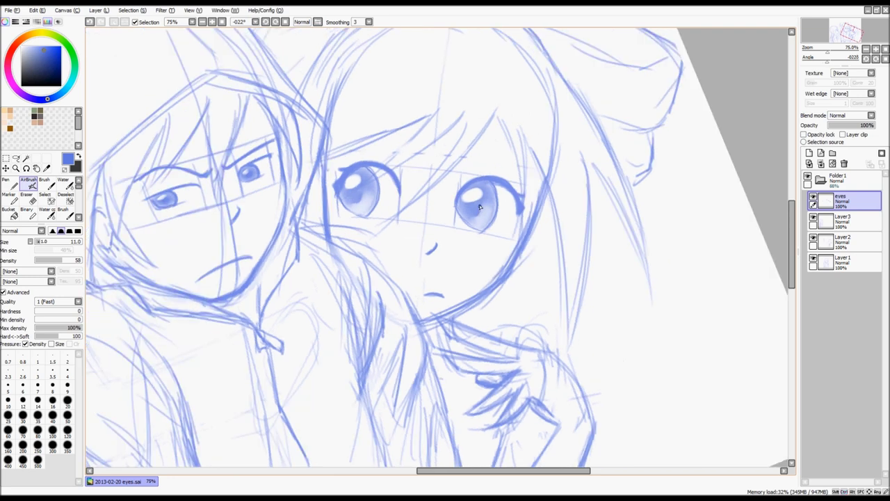
{"action": "key", "text": "a"}
{"action": "mouse_move", "coordinate": [491, 248]}
{"action": "left_mouse_down"}
{"action": "mouse_move", "coordinate": [526, 222]}
{"action": "mouse_move", "coordinate": [508, 169]}
{"action": "left_mouse_up"}
{"action": "key", "text": "ctrl+t"}
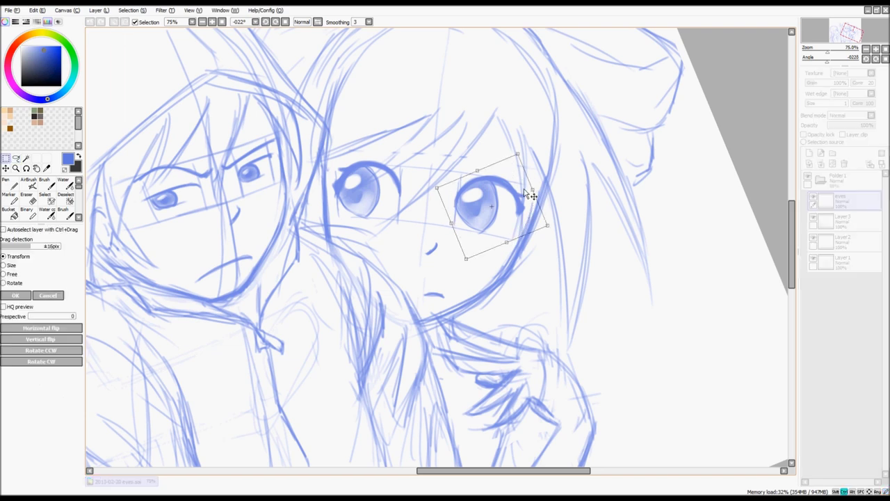
{"action": "left_click_drag", "start_coordinate": [550, 226], "coordinate": [547, 225]}
{"action": "left_click_drag", "start_coordinate": [468, 261], "coordinate": [468, 255]}
{"action": "mouse_move", "coordinate": [398, 207]}
{"action": "left_mouse_down"}
{"action": "mouse_move", "coordinate": [382, 201]}
{"action": "mouse_move", "coordinate": [394, 210]}
{"action": "left_mouse_up"}
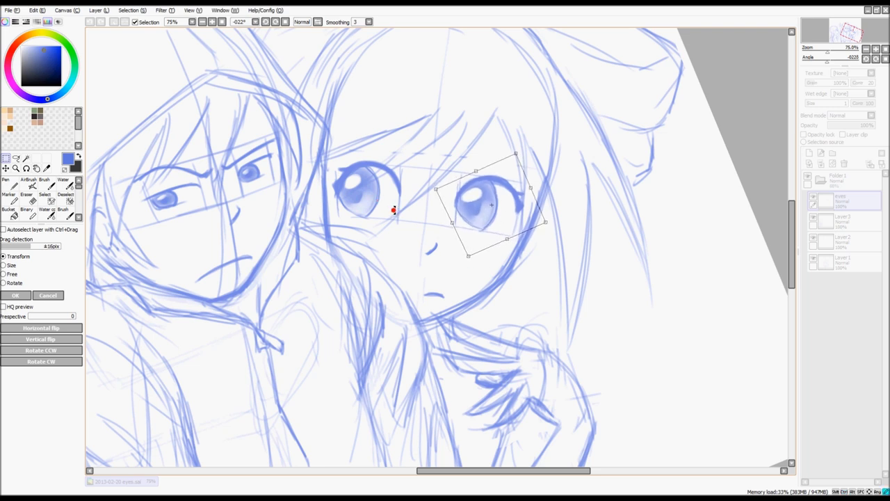
{"action": "mouse_move", "coordinate": [496, 209]}
{"action": "left_mouse_down"}
{"action": "mouse_move", "coordinate": [371, 196]}
{"action": "mouse_move", "coordinate": [497, 203]}
{"action": "mouse_move", "coordinate": [498, 213]}
{"action": "left_mouse_up"}
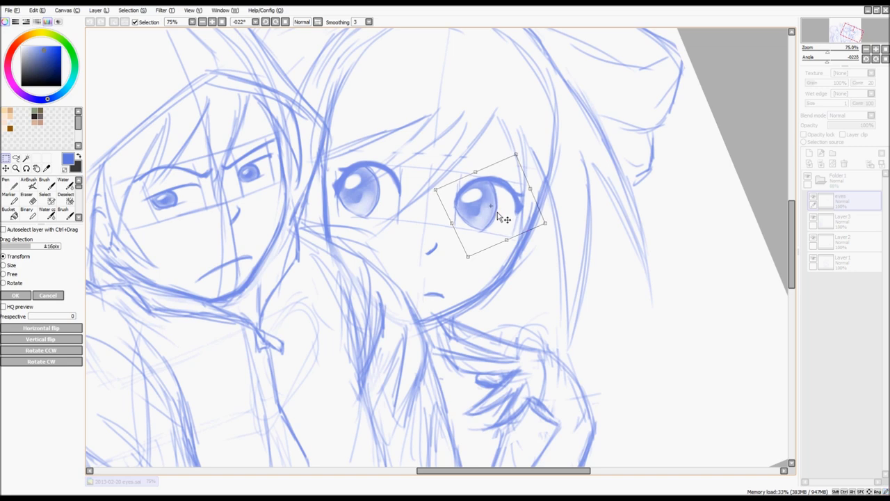
{"action": "key", "text": "Return"}
{"action": "key", "text": "ctrl+d"}
{"action": "key", "text": "Home"}
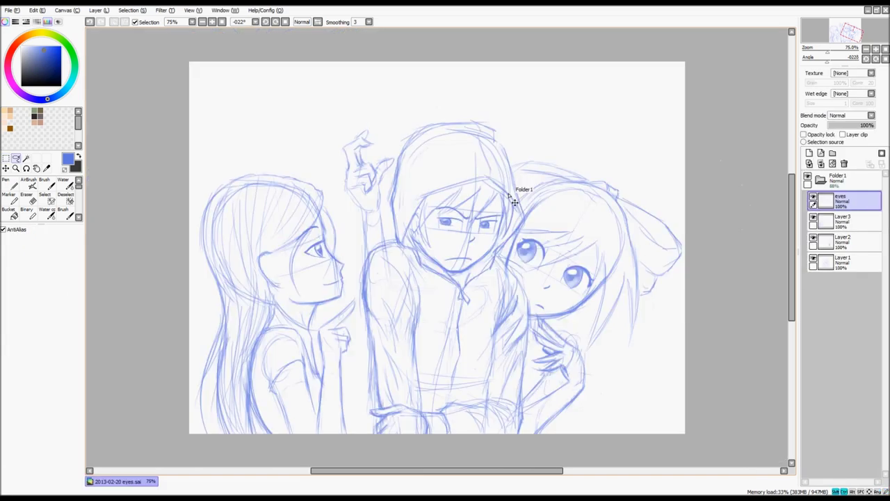
Draw a curved eyebrow above the tilted girl's eye farther from the hooded figure with the size 11 airbrush
{"action": "key", "text": "End"}
{"action": "key", "text": "End"}
{"action": "key", "text": "Delete"}
{"action": "key", "text": "Delete"}
{"action": "key", "text": "Delete"}
{"action": "key", "text": "Delete"}
{"action": "key", "text": "Delete"}
{"action": "scroll", "coordinate": [663, 177], "scroll_direction": "up", "scroll_amount": 2}
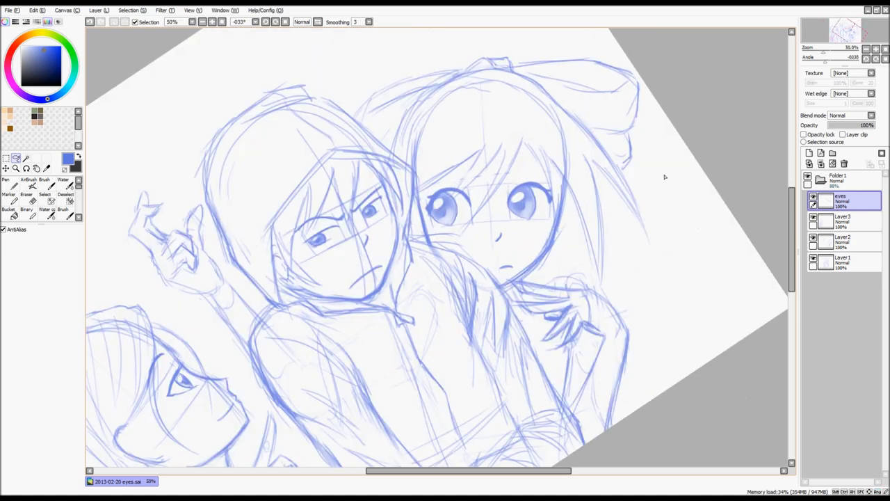
{"action": "key", "text": "End"}
{"action": "key", "text": "v"}
{"action": "left_click_drag", "start_coordinate": [458, 162], "coordinate": [466, 176]}
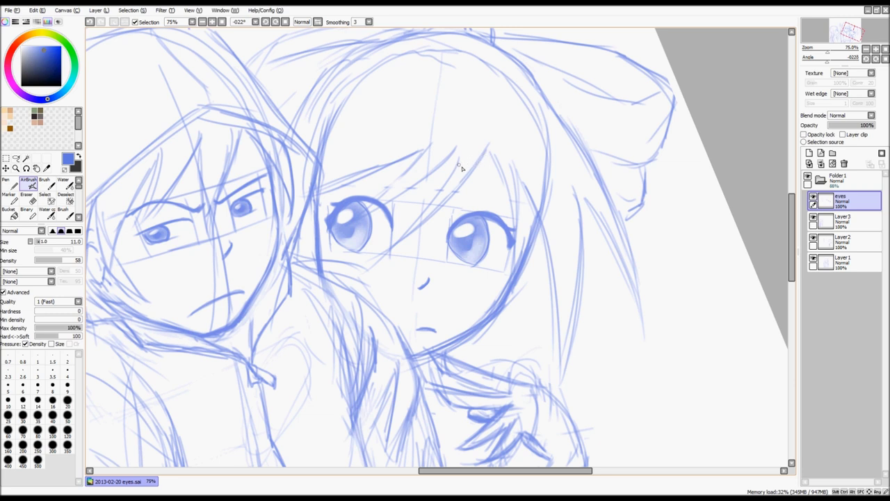
{"action": "left_click_drag", "start_coordinate": [462, 166], "coordinate": [534, 181]}
{"action": "key", "text": "ctrl+z"}
{"action": "left_click_drag", "start_coordinate": [459, 169], "coordinate": [534, 182]}
{"action": "key", "text": "ctrl+z"}
{"action": "left_click_drag", "start_coordinate": [462, 166], "coordinate": [523, 185]}
{"action": "left_click_drag", "start_coordinate": [455, 175], "coordinate": [536, 187]}
{"action": "key", "text": "ctrl+z"}
{"action": "left_click_drag", "start_coordinate": [459, 170], "coordinate": [533, 185]}
{"action": "key", "text": "ctrl+z"}
{"action": "left_click_drag", "start_coordinate": [456, 170], "coordinate": [519, 182]}
{"action": "key", "text": "ctrl+z"}
{"action": "left_click_drag", "start_coordinate": [459, 169], "coordinate": [525, 188]}
{"action": "left_click_drag", "start_coordinate": [457, 171], "coordinate": [497, 176]}
Try to draw the tilted girl's eyebrow on the side nearer the hooded figure
{"action": "left_click_drag", "start_coordinate": [406, 160], "coordinate": [348, 168]}
{"action": "key", "text": "ctrl+z"}
{"action": "left_click_drag", "start_coordinate": [401, 158], "coordinate": [339, 165]}
{"action": "left_click_drag", "start_coordinate": [406, 159], "coordinate": [341, 164]}
{"action": "left_click_drag", "start_coordinate": [400, 157], "coordinate": [343, 163]}
{"action": "key", "text": "ctrl+z"}
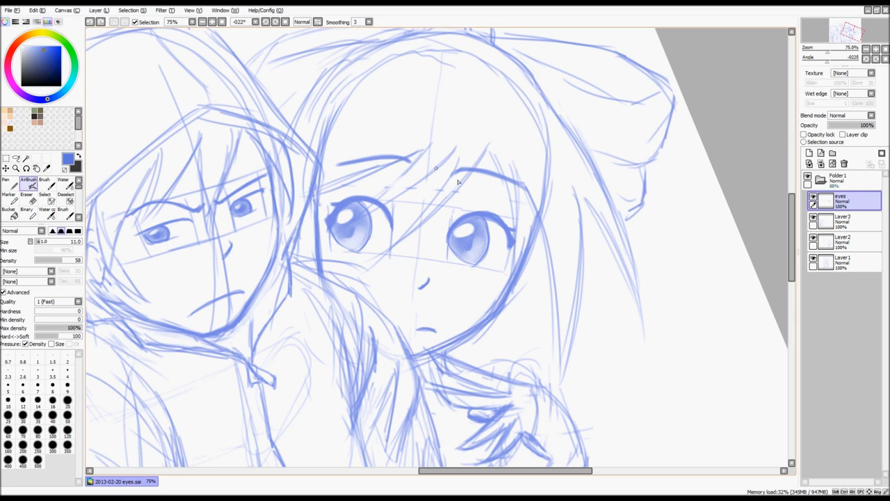
{"action": "key", "text": "ctrl+0"}
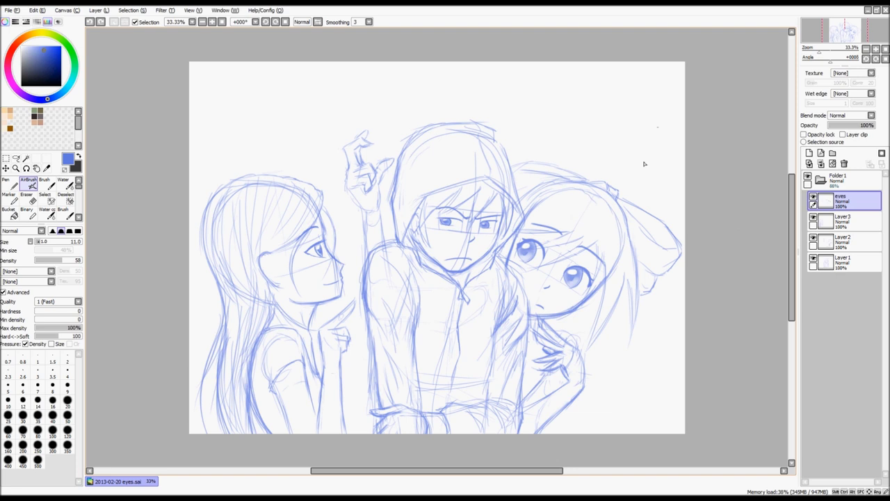
{"action": "key", "text": "ctrl+z"}
{"action": "key", "text": "ctrl+z"}
{"action": "key", "text": "ctrl+z"}
Redraw the tilted girl's eyebrow nearer the hooded figure and strengthen the other eyebrow with the size 11 airbrush
{"action": "key", "text": "End"}
{"action": "key", "text": "Delete"}
{"action": "key", "text": "Delete"}
{"action": "key", "text": "Delete"}
{"action": "scroll", "coordinate": [560, 196], "scroll_direction": "up", "scroll_amount": 2}
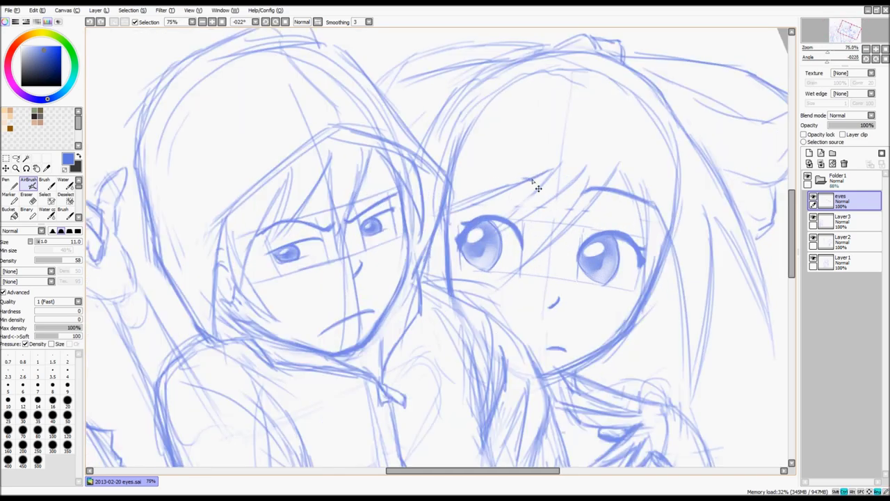
{"action": "mouse_move", "coordinate": [537, 181]}
{"action": "left_mouse_down"}
{"action": "mouse_move", "coordinate": [497, 177]}
{"action": "mouse_move", "coordinate": [536, 180]}
{"action": "mouse_move", "coordinate": [471, 183]}
{"action": "left_mouse_up"}
{"action": "key", "text": "ctrl+z"}
{"action": "key", "text": "ctrl+z"}
{"action": "left_click_drag", "start_coordinate": [529, 179], "coordinate": [470, 184]}
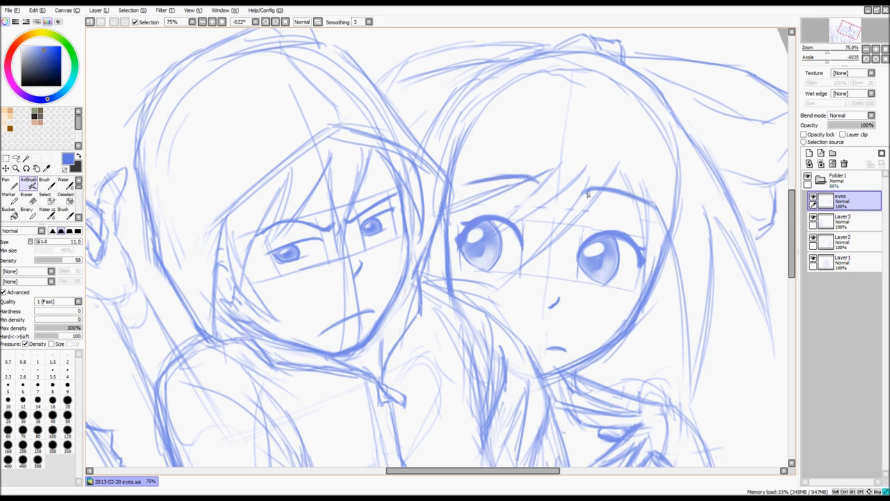
{"action": "left_click_drag", "start_coordinate": [588, 191], "coordinate": [658, 209]}
{"action": "left_click_drag", "start_coordinate": [594, 192], "coordinate": [642, 200]}
Erase the guide lines around the tilted girl's eyes
{"action": "key", "text": "e"}
{"action": "left_click_drag", "start_coordinate": [595, 222], "coordinate": [535, 220]}
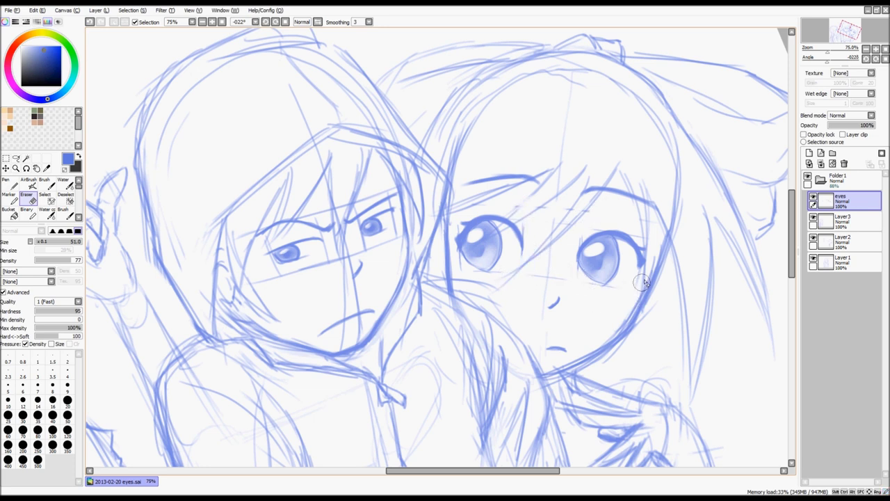
{"action": "key", "text": "ctrl+0"}
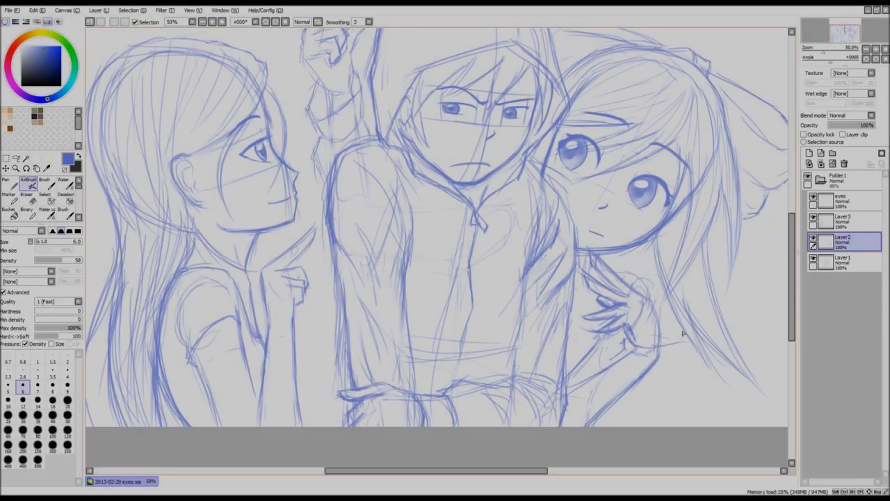
Sketch extra lines around the tilted girl's forearm and hand on Layer2
{"action": "left_click_drag", "start_coordinate": [584, 369], "coordinate": [647, 418]}
{"action": "left_click_drag", "start_coordinate": [563, 348], "coordinate": [661, 362]}
{"action": "left_click_drag", "start_coordinate": [619, 278], "coordinate": [661, 323]}
Ink the hooded figure's hood, face contour and hair strands with the size 8 dark pen on Layer4 in the outline folder
{"action": "scroll", "coordinate": [606, 297], "scroll_direction": "up", "scroll_amount": 2}
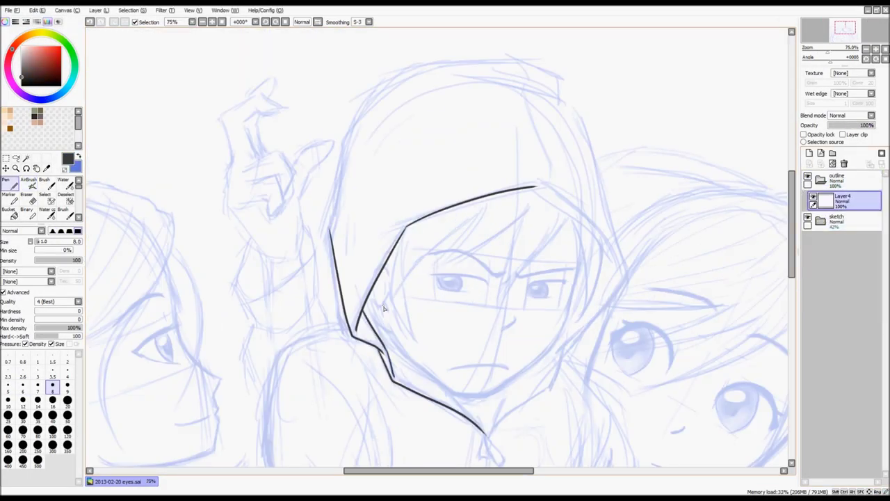
{"action": "left_click_drag", "start_coordinate": [338, 239], "coordinate": [606, 328]}
{"action": "mouse_move", "coordinate": [640, 292]}
{"action": "left_mouse_down"}
{"action": "mouse_move", "coordinate": [477, 430]}
{"action": "mouse_move", "coordinate": [422, 445]}
{"action": "left_mouse_up"}
{"action": "left_click_drag", "start_coordinate": [363, 341], "coordinate": [448, 409]}
{"action": "left_click_drag", "start_coordinate": [387, 202], "coordinate": [356, 334]}
{"action": "left_click_drag", "start_coordinate": [539, 164], "coordinate": [413, 245]}
{"action": "left_click_drag", "start_coordinate": [598, 175], "coordinate": [512, 278]}
{"action": "mouse_move", "coordinate": [498, 285]}
{"action": "left_mouse_down"}
{"action": "mouse_move", "coordinate": [580, 224]}
{"action": "mouse_move", "coordinate": [500, 301]}
{"action": "left_mouse_up"}
{"action": "left_click_drag", "start_coordinate": [494, 310], "coordinate": [508, 350]}
Ink the hooded figure's shoulders, sleeves and sleeve folds, following the sketch
{"action": "scroll", "coordinate": [494, 320], "scroll_direction": "down", "scroll_amount": 2}
{"action": "mouse_move", "coordinate": [287, 194]}
{"action": "left_mouse_down"}
{"action": "mouse_move", "coordinate": [231, 245]}
{"action": "mouse_move", "coordinate": [260, 405]}
{"action": "left_mouse_up"}
{"action": "left_click_drag", "start_coordinate": [253, 163], "coordinate": [288, 206]}
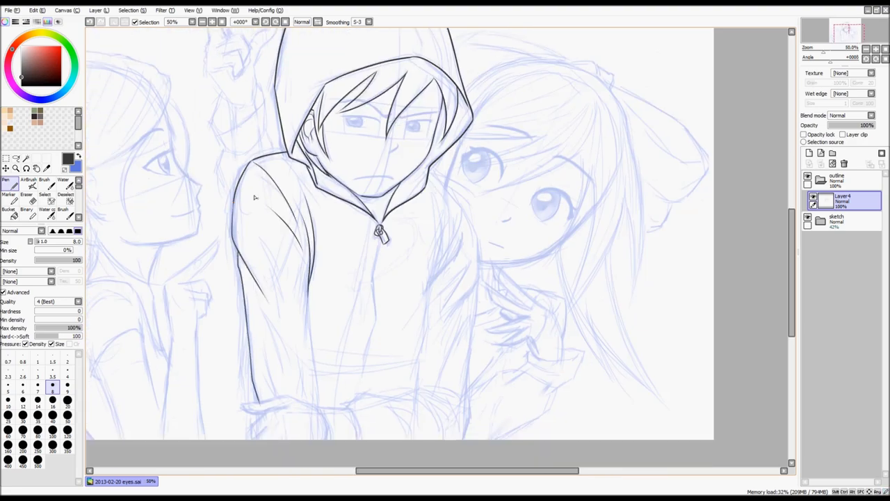
{"action": "left_click_drag", "start_coordinate": [378, 204], "coordinate": [427, 304]}
{"action": "left_click_drag", "start_coordinate": [441, 229], "coordinate": [426, 401]}
{"action": "left_click_drag", "start_coordinate": [422, 290], "coordinate": [402, 334]}
Ink the hooded figure's jacket hem and crossed forearms with their cuff folds
{"action": "left_click_drag", "start_coordinate": [282, 370], "coordinate": [381, 358]}
{"action": "left_click_drag", "start_coordinate": [381, 354], "coordinate": [425, 379]}
{"action": "left_click_drag", "start_coordinate": [317, 362], "coordinate": [320, 401]}
{"action": "left_click_drag", "start_coordinate": [346, 373], "coordinate": [400, 375]}
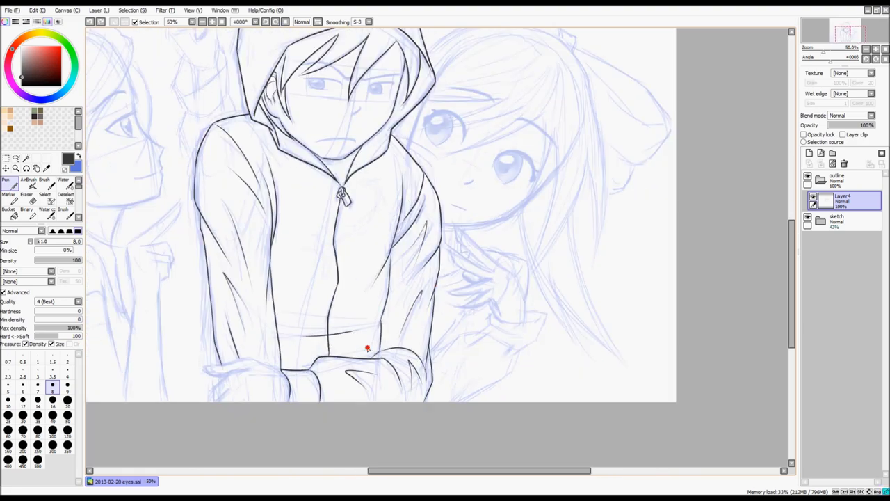
{"action": "scroll", "coordinate": [295, 339], "scroll_direction": "up", "scroll_amount": 1}
{"action": "left_click_drag", "start_coordinate": [295, 314], "coordinate": [398, 306]}
{"action": "left_click_drag", "start_coordinate": [298, 320], "coordinate": [348, 365]}
Rename the hooded figure's outline layer to "quuy" and add a new layer above it in the outline folder
{"action": "double_click", "coordinate": [843, 196]}
{"action": "type", "text": "quuy"}
{"action": "key", "text": "Return"}
{"action": "left_click", "coordinate": [809, 153]}
Ink the long-haired profile girl's head contour, fringe and ear on the new outline layer
{"action": "left_click_drag", "start_coordinate": [334, 140], "coordinate": [550, 445]}
{"action": "left_click_drag", "start_coordinate": [396, 137], "coordinate": [258, 100]}
{"action": "left_click_drag", "start_coordinate": [258, 100], "coordinate": [156, 304]}
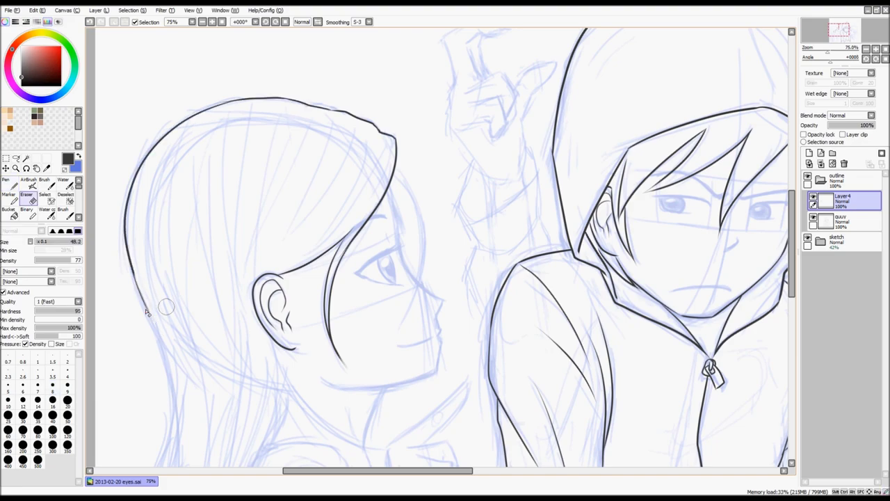
{"action": "left_click_drag", "start_coordinate": [274, 298], "coordinate": [348, 150]}
{"action": "left_click_drag", "start_coordinate": [232, 139], "coordinate": [213, 338]}
Ink the long-haired girl's flowing hair, neck, shoulder, short sleeve and upper arm with the size 8 pen
{"action": "scroll", "coordinate": [308, 313], "scroll_direction": "down", "scroll_amount": 1}
{"action": "mouse_move", "coordinate": [330, 209]}
{"action": "left_mouse_down"}
{"action": "mouse_move", "coordinate": [308, 312]}
{"action": "mouse_move", "coordinate": [387, 465]}
{"action": "left_mouse_up"}
{"action": "scroll", "coordinate": [308, 312], "scroll_direction": "up", "scroll_amount": 2}
{"action": "left_click_drag", "start_coordinate": [354, 340], "coordinate": [391, 385]}
{"action": "left_click_drag", "start_coordinate": [338, 207], "coordinate": [475, 271]}
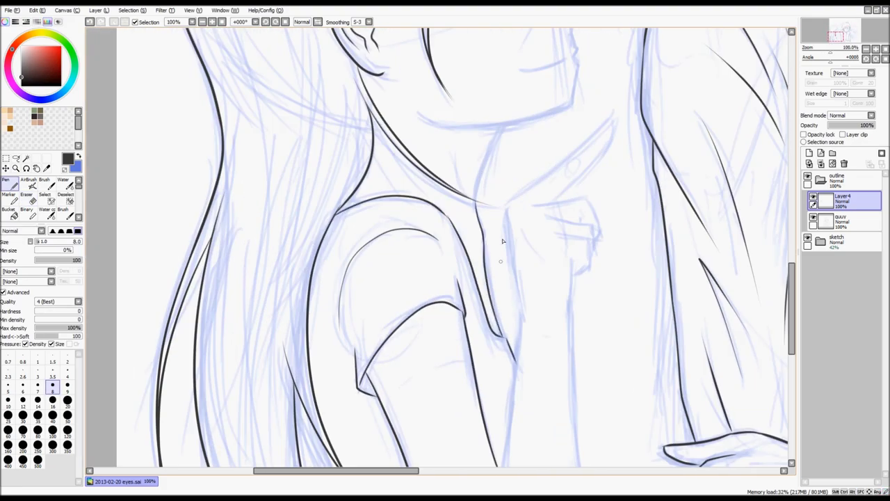
{"action": "left_click_drag", "start_coordinate": [418, 209], "coordinate": [395, 324]}
{"action": "left_click_drag", "start_coordinate": [378, 196], "coordinate": [554, 213]}
{"action": "scroll", "coordinate": [542, 243], "scroll_direction": "up", "scroll_amount": 1}
{"action": "left_click_drag", "start_coordinate": [536, 297], "coordinate": [546, 248]}
{"action": "scroll", "coordinate": [543, 243], "scroll_direction": "down", "scroll_amount": 1}
{"action": "mouse_move", "coordinate": [545, 202]}
{"action": "left_mouse_down"}
{"action": "mouse_move", "coordinate": [491, 125]}
{"action": "mouse_move", "coordinate": [473, 59]}
{"action": "left_mouse_up"}
{"action": "scroll", "coordinate": [417, 264], "scroll_direction": "down", "scroll_amount": 1}
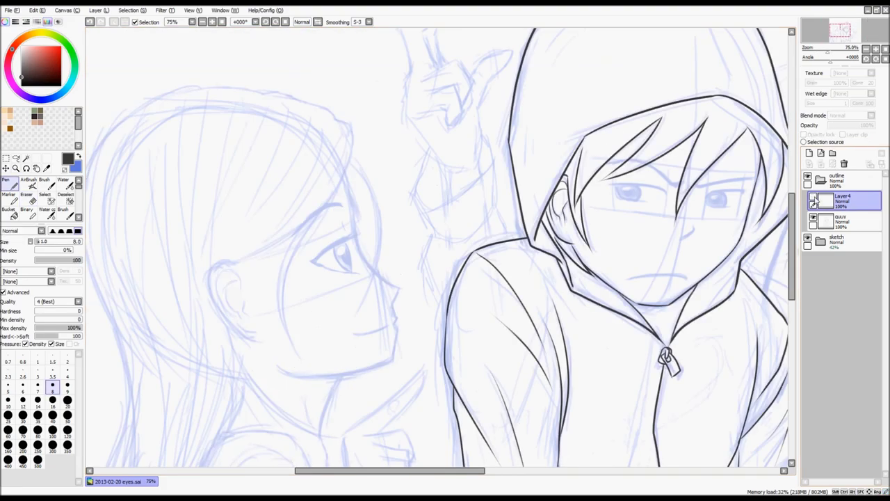
Adjust the placement of the long-haired profile girl's outline with Transform, checking it with the sketch hidden and shown
{"action": "left_click", "coordinate": [807, 237]}
{"action": "scroll", "coordinate": [413, 285], "scroll_direction": "down", "scroll_amount": 1}
{"action": "left_click_drag", "start_coordinate": [353, 270], "coordinate": [445, 295]}
{"action": "key", "text": "ctrl+t"}
{"action": "scroll", "coordinate": [413, 285], "scroll_direction": "up", "scroll_amount": 2}
{"action": "mouse_move", "coordinate": [447, 332]}
{"action": "left_mouse_down"}
{"action": "mouse_move", "coordinate": [283, 315]}
{"action": "mouse_move", "coordinate": [426, 401]}
{"action": "left_mouse_up"}
{"action": "key", "text": "Return"}
{"action": "left_click", "coordinate": [807, 238]}
{"action": "key", "text": "ctrl+t"}
{"action": "key", "text": "Return"}
Add a new layer and ink the profile girl's raised forearm, pointing finger and curled fingers
{"action": "left_click", "coordinate": [809, 153]}
{"action": "left_click_drag", "start_coordinate": [335, 162], "coordinate": [323, 395]}
{"action": "key", "text": "ctrl+t"}
{"action": "key", "text": "Return"}
{"action": "left_click_drag", "start_coordinate": [390, 418], "coordinate": [382, 129]}
{"action": "left_click_drag", "start_coordinate": [422, 157], "coordinate": [374, 201]}
{"action": "left_click_drag", "start_coordinate": [374, 237], "coordinate": [403, 276]}
{"action": "scroll", "coordinate": [448, 260], "scroll_direction": "down", "scroll_amount": 1}
{"action": "left_click_drag", "start_coordinate": [419, 223], "coordinate": [422, 404]}
Add a new outline layer for the girl with the bow and ink her head contour, fringe and flowing hair strands
{"action": "scroll", "coordinate": [447, 260], "scroll_direction": "down", "scroll_amount": 2}
{"action": "left_click", "coordinate": [808, 237]}
{"action": "left_click", "coordinate": [809, 153]}
{"action": "left_click", "coordinate": [807, 258]}
{"action": "scroll", "coordinate": [501, 230], "scroll_direction": "up", "scroll_amount": 3}
{"action": "left_click_drag", "start_coordinate": [370, 195], "coordinate": [576, 135]}
{"action": "scroll", "coordinate": [445, 251], "scroll_direction": "down", "scroll_amount": 1}
{"action": "left_click_drag", "start_coordinate": [550, 56], "coordinate": [659, 293]}
{"action": "scroll", "coordinate": [445, 250], "scroll_direction": "up", "scroll_amount": 1}
{"action": "mouse_move", "coordinate": [653, 244]}
{"action": "left_mouse_down"}
{"action": "mouse_move", "coordinate": [452, 354]}
{"action": "mouse_move", "coordinate": [426, 353]}
{"action": "left_mouse_up"}
{"action": "scroll", "coordinate": [445, 250], "scroll_direction": "down", "scroll_amount": 1}
{"action": "mouse_move", "coordinate": [537, 214]}
{"action": "left_mouse_down"}
{"action": "mouse_move", "coordinate": [598, 442]}
{"action": "mouse_move", "coordinate": [630, 378]}
{"action": "left_mouse_up"}
{"action": "scroll", "coordinate": [445, 250], "scroll_direction": "down", "scroll_amount": 1}
Ink another line of the bow girl's outline on a temporary layer and merge it down
{"action": "left_click", "coordinate": [809, 153]}
{"action": "left_click_drag", "start_coordinate": [583, 292], "coordinate": [677, 386]}
{"action": "key", "text": "ctrl+e"}
{"action": "scroll", "coordinate": [445, 250], "scroll_direction": "up", "scroll_amount": 2}
Ink the fingers and palm of the bow girl's hand at her chin and erase the overlapping bits
{"action": "left_click_drag", "start_coordinate": [427, 235], "coordinate": [496, 310]}
{"action": "left_click_drag", "start_coordinate": [427, 387], "coordinate": [489, 380]}
{"action": "left_click_drag", "start_coordinate": [485, 341], "coordinate": [578, 346]}
{"action": "left_click_drag", "start_coordinate": [463, 373], "coordinate": [535, 410]}
{"action": "left_click_drag", "start_coordinate": [537, 320], "coordinate": [421, 427]}
{"action": "key", "text": "e"}
{"action": "left_click_drag", "start_coordinate": [348, 330], "coordinate": [352, 346]}
Ink the bow girl's cuff and sleeve on a new layer and merge it into her outline
{"action": "left_click", "coordinate": [809, 153]}
{"action": "left_click_drag", "start_coordinate": [526, 288], "coordinate": [459, 340]}
{"action": "left_click_drag", "start_coordinate": [536, 278], "coordinate": [646, 297]}
{"action": "scroll", "coordinate": [445, 250], "scroll_direction": "up", "scroll_amount": 1}
{"action": "key", "text": "ctrl+e"}
{"action": "scroll", "coordinate": [445, 250], "scroll_direction": "down", "scroll_amount": 1}
Ink the bow girl's raised hand beside the hood, with its fingers, thumb and wrist
{"action": "left_click_drag", "start_coordinate": [362, 128], "coordinate": [344, 166]}
{"action": "left_click_drag", "start_coordinate": [325, 212], "coordinate": [348, 133]}
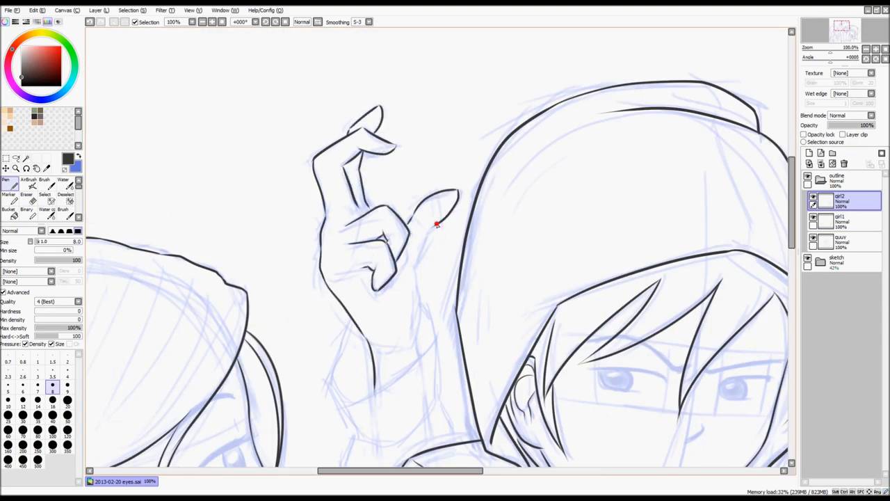
{"action": "left_click_drag", "start_coordinate": [437, 224], "coordinate": [417, 259]}
{"action": "left_click_drag", "start_coordinate": [327, 274], "coordinate": [429, 279]}
Hide the other two outline layers, expand the sketch folder and erase the bow girl's face line where her hair crosses it
{"action": "scroll", "coordinate": [445, 250], "scroll_direction": "down", "scroll_amount": 3}
{"action": "left_click", "coordinate": [813, 217]}
{"action": "left_click", "coordinate": [813, 237]}
{"action": "left_click", "coordinate": [821, 262]}
{"action": "scroll", "coordinate": [570, 257], "scroll_direction": "up", "scroll_amount": 3}
{"action": "key", "text": "e"}
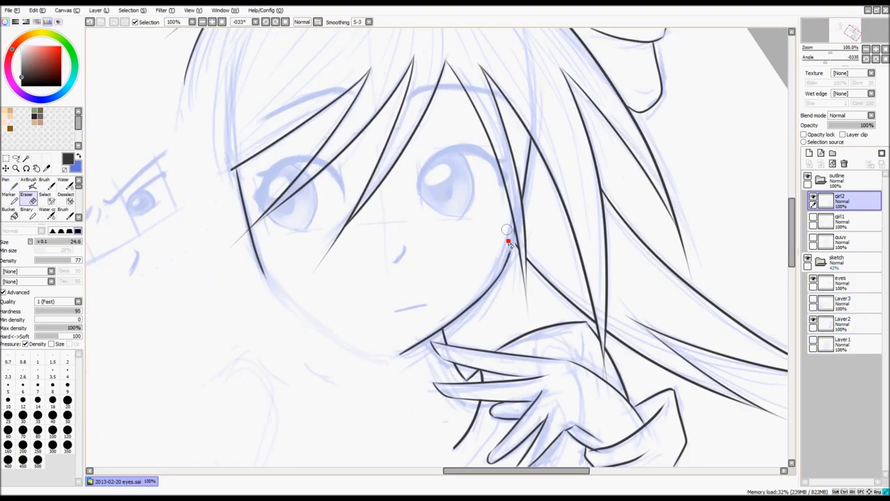
{"action": "key", "text": "n"}
Add a "faces" layer and ink the characters' noses and mouths over the sketch
{"action": "scroll", "coordinate": [508, 240], "scroll_direction": "up", "scroll_amount": 2}
{"action": "left_click", "coordinate": [809, 153]}
{"action": "left_click", "coordinate": [845, 262]}
{"action": "left_click_drag", "start_coordinate": [372, 250], "coordinate": [487, 261]}
{"action": "left_click_drag", "start_coordinate": [483, 302], "coordinate": [522, 322]}
{"action": "left_click_drag", "start_coordinate": [240, 297], "coordinate": [285, 285]}
Collapse the sketch folder, select the "girl1" layer and ink the profile girl's eye
{"action": "left_click", "coordinate": [16, 158]}
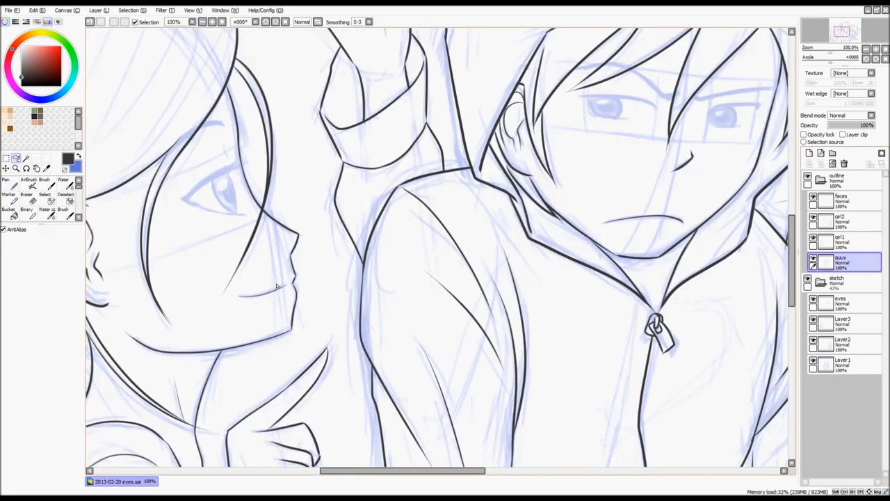
{"action": "scroll", "coordinate": [445, 251], "scroll_direction": "down", "scroll_amount": 3}
{"action": "left_click", "coordinate": [845, 201]}
{"action": "left_click", "coordinate": [821, 282]}
{"action": "left_click", "coordinate": [845, 242]}
{"action": "key", "text": "n"}
{"action": "scroll", "coordinate": [299, 243], "scroll_direction": "up", "scroll_amount": 4}
{"action": "mouse_move", "coordinate": [365, 233]}
{"action": "left_mouse_down"}
{"action": "mouse_move", "coordinate": [295, 277]}
{"action": "mouse_move", "coordinate": [370, 300]}
{"action": "left_mouse_up"}
{"action": "scroll", "coordinate": [362, 240], "scroll_direction": "up", "scroll_amount": 1}
{"action": "left_click_drag", "start_coordinate": [330, 246], "coordinate": [368, 314]}
Ink the hooded guy's upper eyelids, irises and frowning eyebrows
{"action": "scroll", "coordinate": [478, 189], "scroll_direction": "down", "scroll_amount": 2}
{"action": "scroll", "coordinate": [411, 234], "scroll_direction": "up", "scroll_amount": 1}
{"action": "left_click_drag", "start_coordinate": [403, 226], "coordinate": [472, 222]}
{"action": "scroll", "coordinate": [417, 230], "scroll_direction": "up", "scroll_amount": 1}
{"action": "left_click_drag", "start_coordinate": [216, 213], "coordinate": [275, 252]}
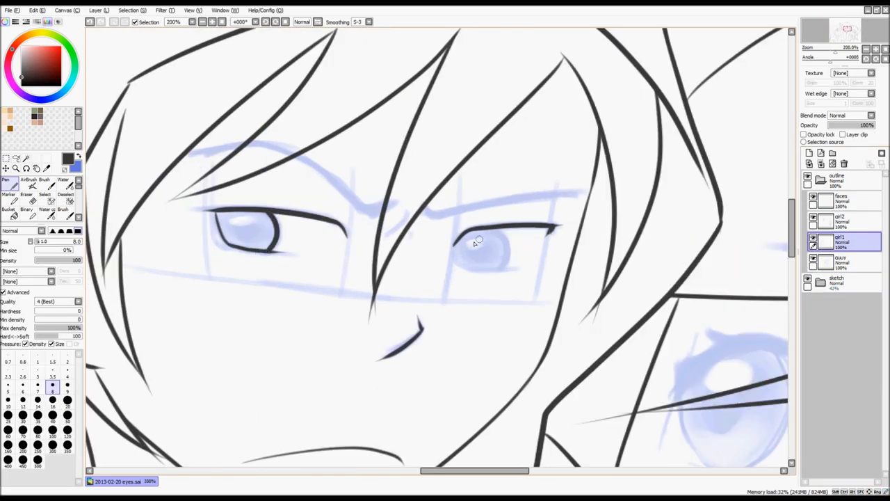
{"action": "mouse_move", "coordinate": [372, 210]}
{"action": "left_mouse_down"}
{"action": "mouse_move", "coordinate": [212, 151]}
{"action": "mouse_move", "coordinate": [186, 156]}
{"action": "left_mouse_up"}
Ink the bow girl's thick upper lashes, round irises and eyebrows, and hide the sketch folder
{"action": "scroll", "coordinate": [429, 264], "scroll_direction": "down", "scroll_amount": 1}
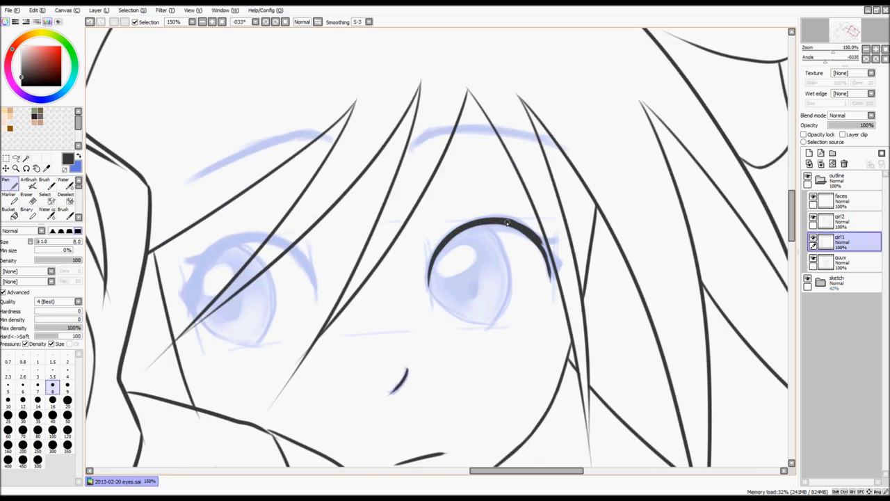
{"action": "mouse_move", "coordinate": [480, 226]}
{"action": "left_mouse_down"}
{"action": "mouse_move", "coordinate": [507, 273]}
{"action": "mouse_move", "coordinate": [491, 324]}
{"action": "left_mouse_up"}
{"action": "left_click_drag", "start_coordinate": [264, 242], "coordinate": [259, 344]}
{"action": "key", "text": "e"}
{"action": "key", "text": "n"}
{"action": "mouse_move", "coordinate": [414, 145]}
{"action": "left_mouse_down"}
{"action": "mouse_move", "coordinate": [425, 134]}
{"action": "mouse_move", "coordinate": [555, 144]}
{"action": "left_mouse_up"}
{"action": "left_click", "coordinate": [807, 278]}
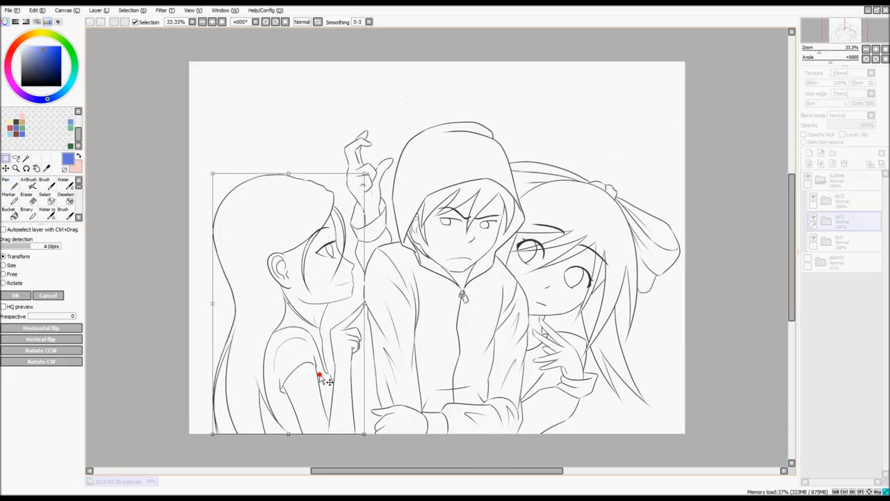
Reposition the "girl1" outline folder and rotate and move the "girl2" outline folder with Transform
{"action": "key", "text": "Return"}
{"action": "left_click", "coordinate": [842, 200]}
{"action": "key", "text": "ctrl+t"}
{"action": "left_click_drag", "start_coordinate": [607, 304], "coordinate": [523, 275]}
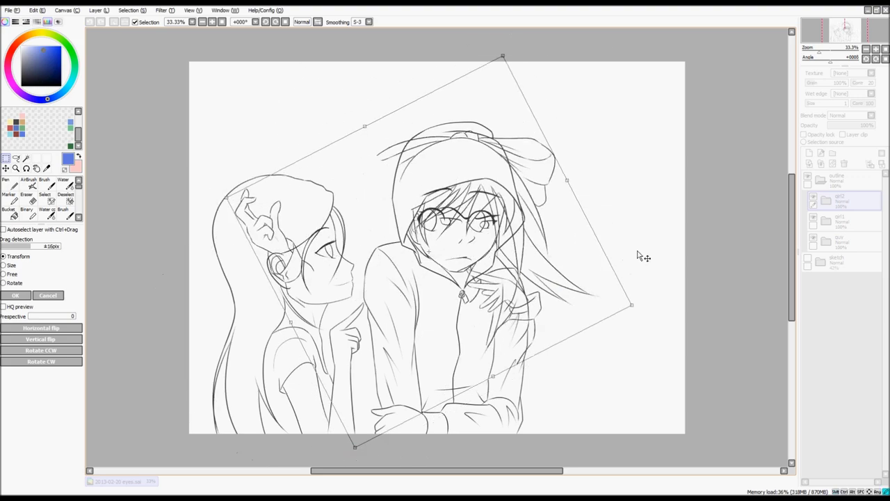
{"action": "key", "text": "Return"}
Clear the "girl2" lines that overlap the hooded guy using a Magic Wand selection and touch up her outline with the pen
{"action": "left_click", "coordinate": [821, 200]}
{"action": "left_click", "coordinate": [26, 159]}
{"action": "left_click", "coordinate": [846, 242]}
{"action": "key", "text": "ctrl+d"}
{"action": "key", "text": "n"}
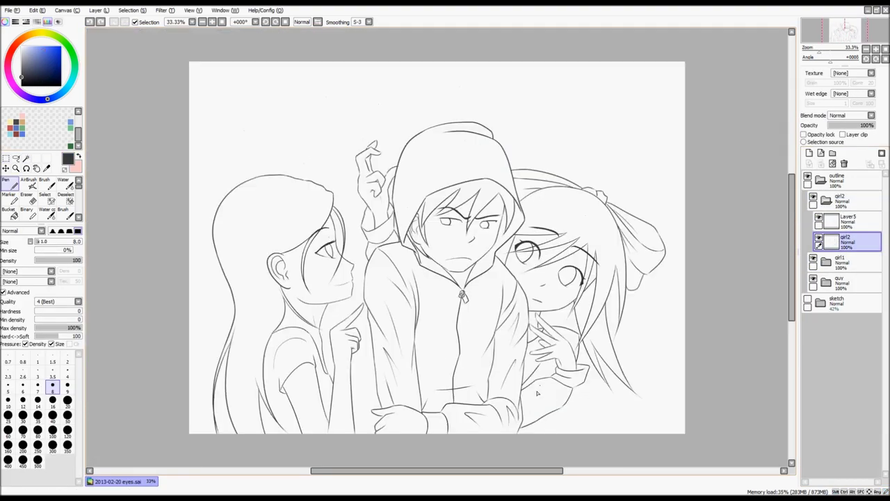
{"action": "scroll", "coordinate": [625, 282], "scroll_direction": "up", "scroll_amount": 5}
{"action": "scroll", "coordinate": [604, 328], "scroll_direction": "down", "scroll_amount": 5}
Create a "color" folder, select the hooded guy's first area with the Magic Wand and Select pen, and fill it with flat colour
{"action": "left_click", "coordinate": [836, 179]}
{"action": "left_click", "coordinate": [26, 158]}
{"action": "left_click", "coordinate": [832, 152]}
{"action": "left_click", "coordinate": [46, 198]}
{"action": "left_click", "coordinate": [837, 180]}
{"action": "scroll", "coordinate": [417, 209], "scroll_direction": "up", "scroll_amount": 5}
{"action": "left_click_drag", "start_coordinate": [241, 182], "coordinate": [260, 226]}
{"action": "left_click", "coordinate": [848, 282]}
{"action": "key", "text": "ctrl+d"}
{"action": "scroll", "coordinate": [446, 244], "scroll_direction": "down", "scroll_amount": 5}
Add another colour layer and fill the next Magic Wand-selected area of the hooded guy
{"action": "left_click", "coordinate": [809, 152]}
{"action": "left_click", "coordinate": [837, 179]}
{"action": "scroll", "coordinate": [445, 243], "scroll_direction": "up", "scroll_amount": 3}
{"action": "scroll", "coordinate": [445, 243], "scroll_direction": "down", "scroll_amount": 3}
{"action": "left_click", "coordinate": [853, 204]}
{"action": "left_click", "coordinate": [845, 323]}
Add a new layer and paint the hooded guy's eyes with the pen
{"action": "left_click", "coordinate": [809, 153]}
{"action": "scroll", "coordinate": [445, 237], "scroll_direction": "up", "scroll_amount": 4}
{"action": "left_click", "coordinate": [809, 152]}
{"action": "left_click", "coordinate": [10, 184]}
{"action": "scroll", "coordinate": [459, 236], "scroll_direction": "up", "scroll_amount": 2}
{"action": "left_click_drag", "start_coordinate": [445, 239], "coordinate": [464, 239]}
{"action": "left_click_drag", "start_coordinate": [675, 244], "coordinate": [686, 227]}
{"action": "scroll", "coordinate": [686, 228], "scroll_direction": "down", "scroll_amount": 3}
Add new layers and fill the profile girl's flat colours using Magic Wand and Select pen selections
{"action": "left_click", "coordinate": [809, 153]}
{"action": "left_click", "coordinate": [840, 221]}
{"action": "left_click", "coordinate": [45, 198]}
{"action": "scroll", "coordinate": [334, 296], "scroll_direction": "up", "scroll_amount": 2}
{"action": "left_click", "coordinate": [840, 221]}
{"action": "left_click", "coordinate": [809, 152]}
{"action": "left_click", "coordinate": [840, 221]}
{"action": "left_click", "coordinate": [849, 364]}
{"action": "scroll", "coordinate": [334, 236], "scroll_direction": "up", "scroll_amount": 2}
{"action": "scroll", "coordinate": [334, 237], "scroll_direction": "down", "scroll_amount": 3}
Select the bow girl's hair from the outline folder with the Magic Wand and fill it light brown on her colour layer
{"action": "left_click", "coordinate": [840, 200]}
{"action": "left_click", "coordinate": [837, 180]}
{"action": "scroll", "coordinate": [461, 218], "scroll_direction": "up", "scroll_amount": 3}
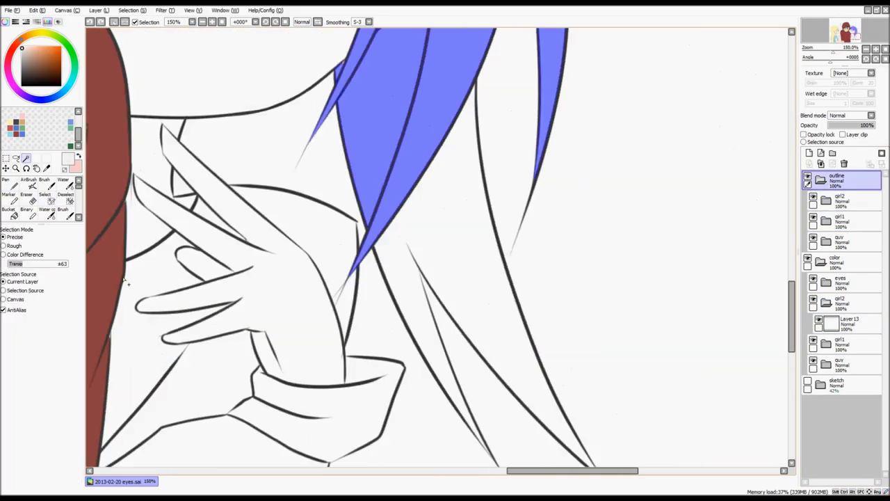
{"action": "left_click", "coordinate": [850, 323]}
{"action": "scroll", "coordinate": [461, 218], "scroll_direction": "down", "scroll_amount": 3}
Add layers for the bow girl's skin and clothing and fill her skin pale and her sweater blue
{"action": "left_click", "coordinate": [837, 180]}
{"action": "scroll", "coordinate": [571, 243], "scroll_direction": "up", "scroll_amount": 3}
{"action": "left_click", "coordinate": [809, 152]}
{"action": "left_click", "coordinate": [850, 364]}
{"action": "left_click", "coordinate": [809, 153]}
{"action": "scroll", "coordinate": [459, 237], "scroll_direction": "down", "scroll_amount": 2}
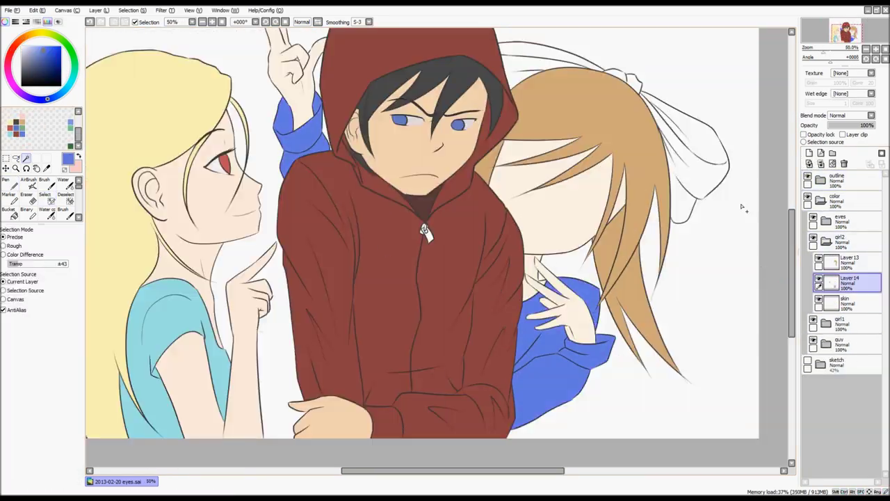
Select the girl's hair bow from the outline, refine the selection with the Select pen and fill it pink
{"action": "scroll", "coordinate": [522, 417], "scroll_direction": "up", "scroll_amount": 6}
{"action": "left_click_drag", "start_coordinate": [511, 282], "coordinate": [311, 368]}
{"action": "scroll", "coordinate": [311, 369], "scroll_direction": "down", "scroll_amount": 2}
{"action": "left_click", "coordinate": [849, 383]}
{"action": "left_click", "coordinate": [836, 180]}
{"action": "left_click", "coordinate": [47, 199]}
{"action": "scroll", "coordinate": [467, 187], "scroll_direction": "down", "scroll_amount": 2}
Paint the bow girl's irises green in the "eyes" folder and fill in the eye whites on a new "whites" layer
{"action": "left_click", "coordinate": [825, 220]}
{"action": "left_click", "coordinate": [809, 152]}
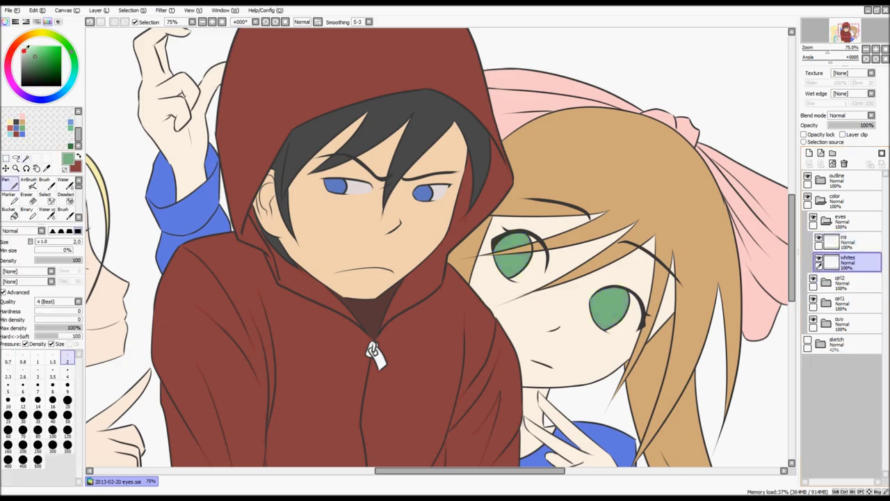
{"action": "scroll", "coordinate": [554, 351], "scroll_direction": "up", "scroll_amount": 2}
{"action": "scroll", "coordinate": [553, 352], "scroll_direction": "down", "scroll_amount": 5}
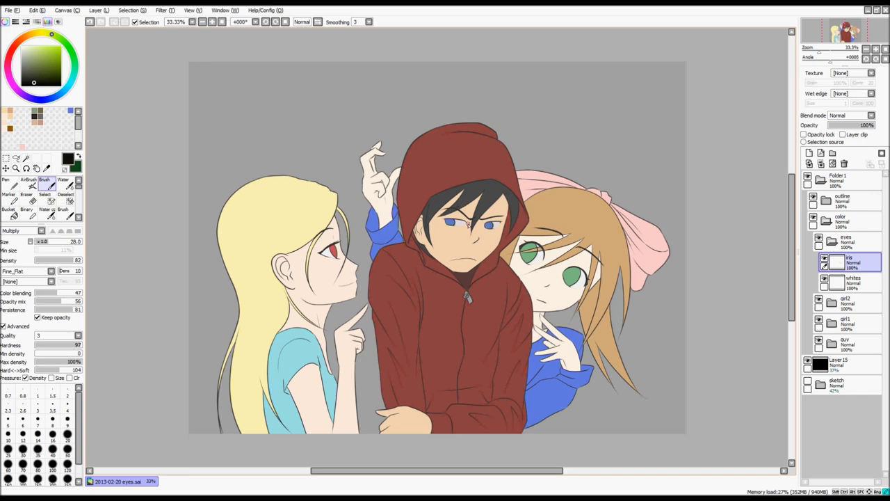
{"action": "scroll", "coordinate": [487, 222], "scroll_direction": "up", "scroll_amount": 2}
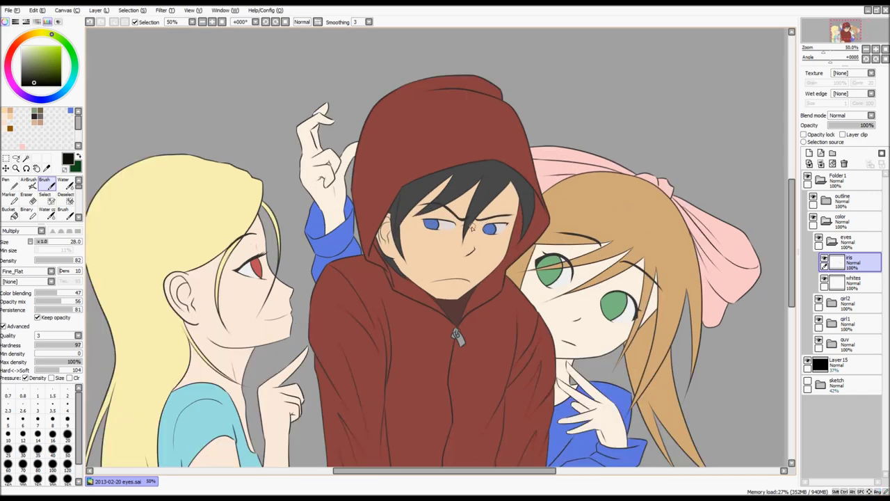
{"action": "left_click_drag", "start_coordinate": [316, 285], "coordinate": [343, 247]}
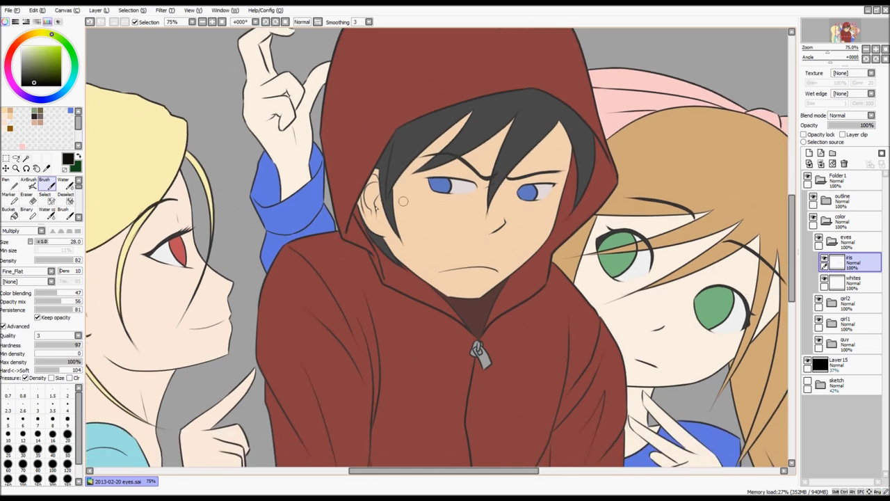
{"action": "scroll", "coordinate": [473, 185], "scroll_direction": "up", "scroll_amount": 1}
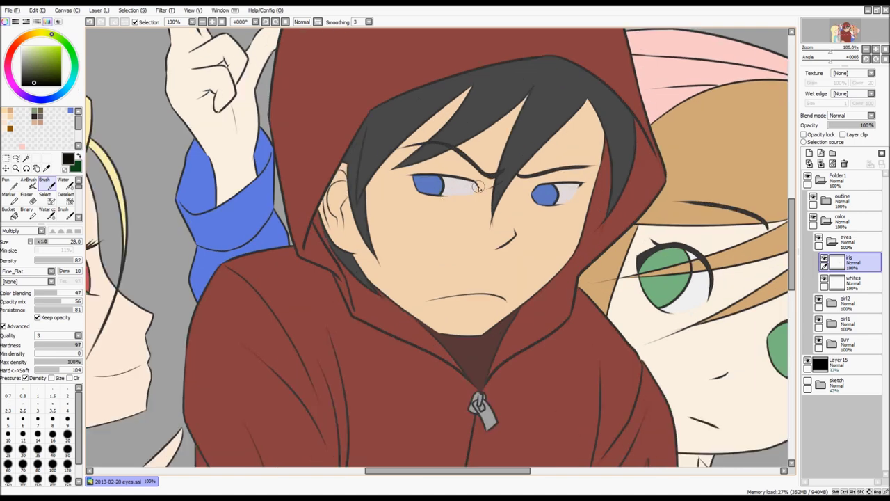
Examine the flat-coloured eyes of the hooded guy and the bow girl
{"action": "left_click_drag", "start_coordinate": [587, 236], "coordinate": [487, 164]}
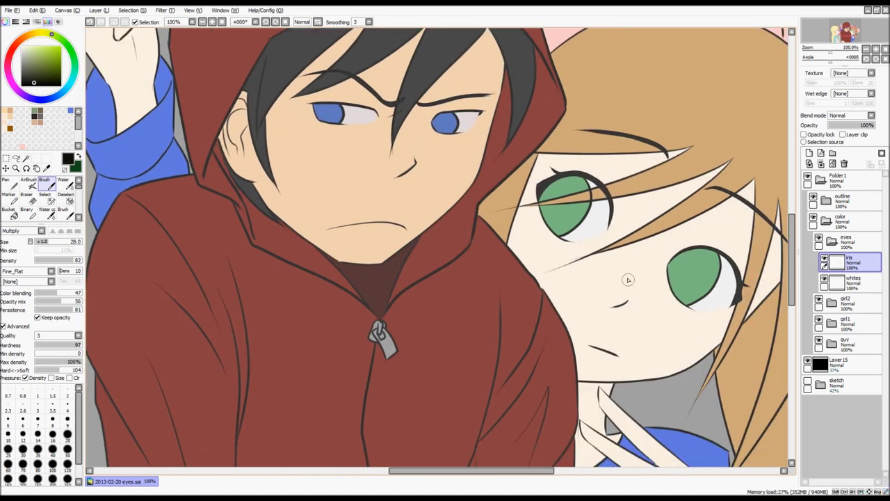
{"action": "scroll", "coordinate": [672, 252], "scroll_direction": "up", "scroll_amount": 1}
{"action": "scroll", "coordinate": [591, 230], "scroll_direction": "up", "scroll_amount": 2}
{"action": "scroll", "coordinate": [606, 225], "scroll_direction": "down", "scroll_amount": 1}
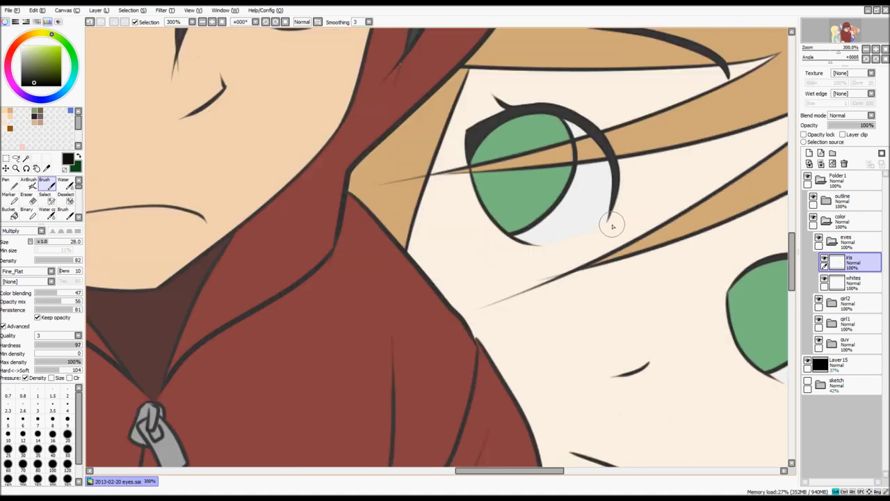
{"action": "scroll", "coordinate": [613, 225], "scroll_direction": "down", "scroll_amount": 3}
{"action": "scroll", "coordinate": [646, 225], "scroll_direction": "left", "scroll_amount": 3}
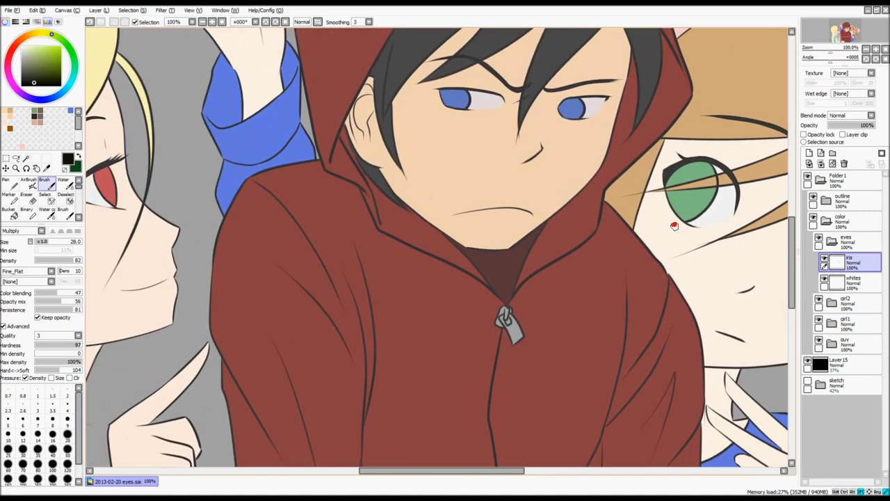
{"action": "scroll", "coordinate": [674, 226], "scroll_direction": "up", "scroll_amount": 1}
{"action": "scroll", "coordinate": [674, 226], "scroll_direction": "right", "scroll_amount": 2}
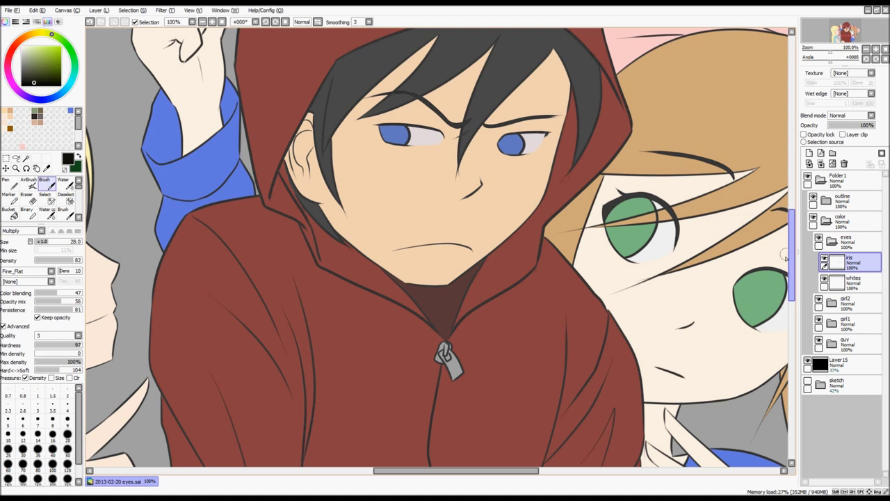
Touch up the lower edge of the hooded guy's eye white with its own sampled light grey, using the Pen
{"action": "key", "text": "n"}
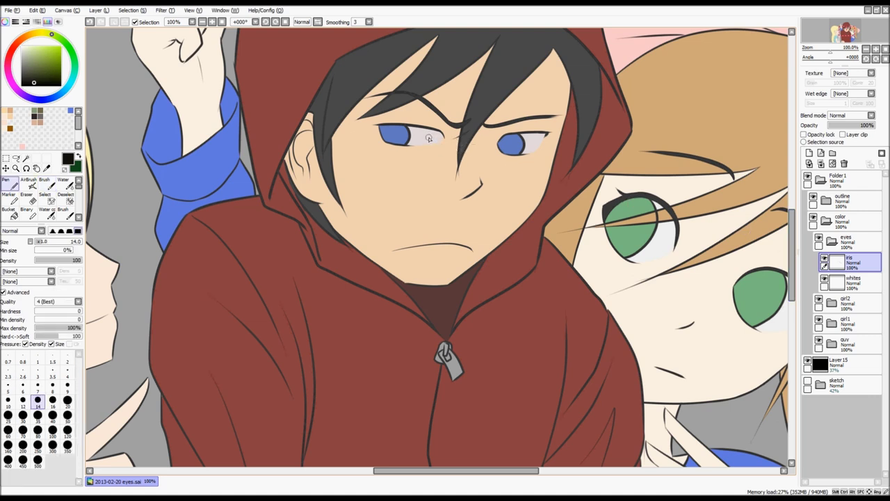
{"action": "left_click", "coordinate": [429, 134], "text": "alt"}
{"action": "left_click_drag", "start_coordinate": [436, 144], "coordinate": [436, 146]}
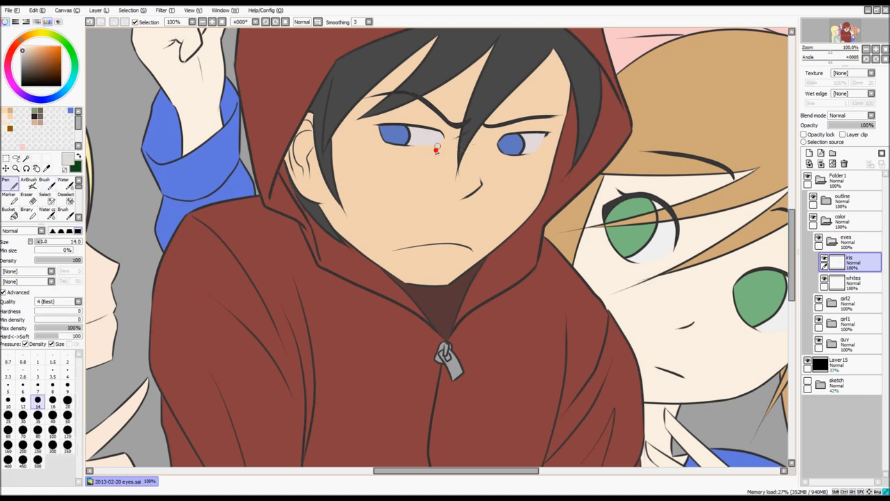
{"action": "key", "text": "ctrl+z"}
{"action": "left_click_drag", "start_coordinate": [418, 146], "coordinate": [414, 145]}
Add a layer named "shading" above the "iris" layer and clip it to that layer
{"action": "left_click", "coordinate": [809, 152]}
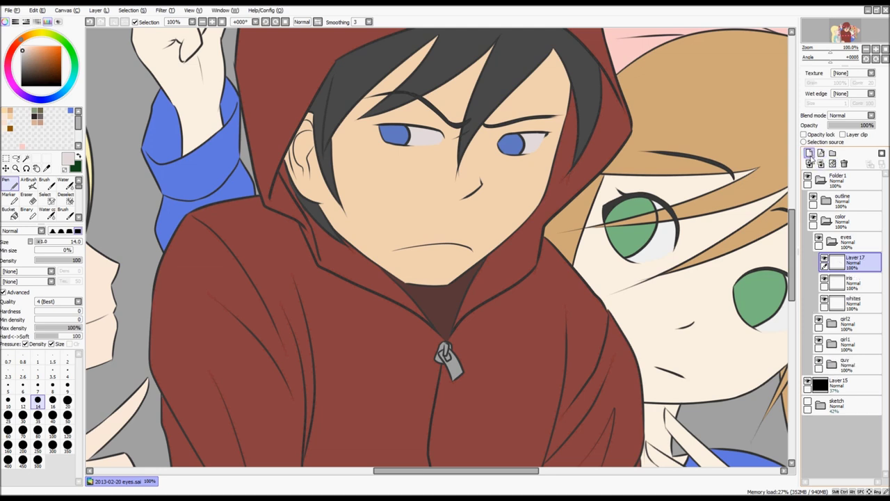
{"action": "double_click", "coordinate": [856, 261]}
{"action": "type", "text": "shading"}
{"action": "key", "text": "Return"}
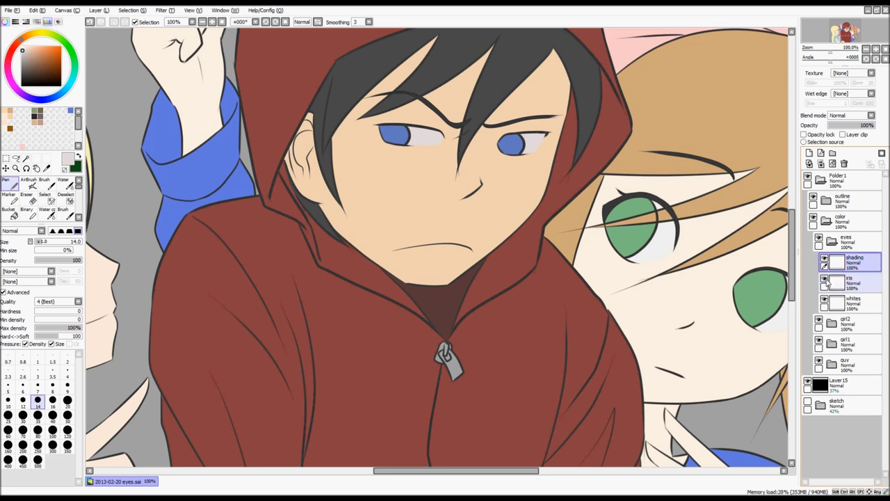
{"action": "left_click", "coordinate": [825, 281]}
{"action": "left_click", "coordinate": [825, 280]}
{"action": "left_click", "coordinate": [825, 280]}
{"action": "left_click", "coordinate": [825, 280]}
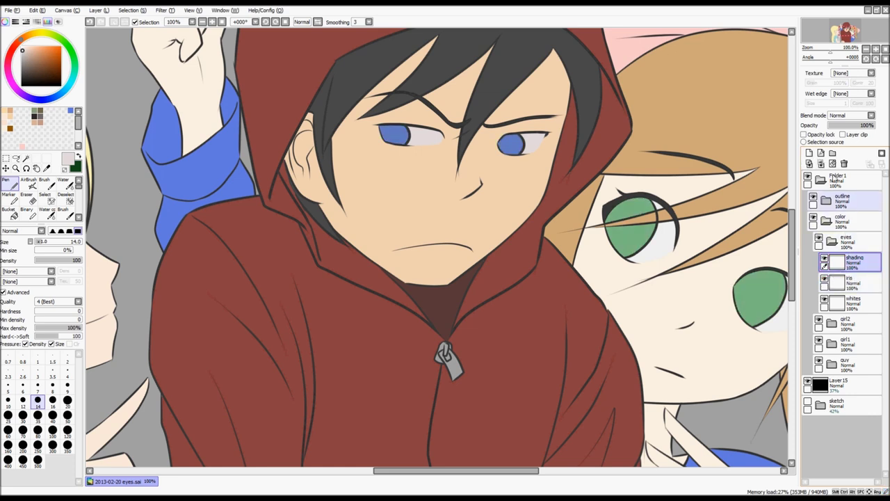
{"action": "left_click", "coordinate": [843, 134]}
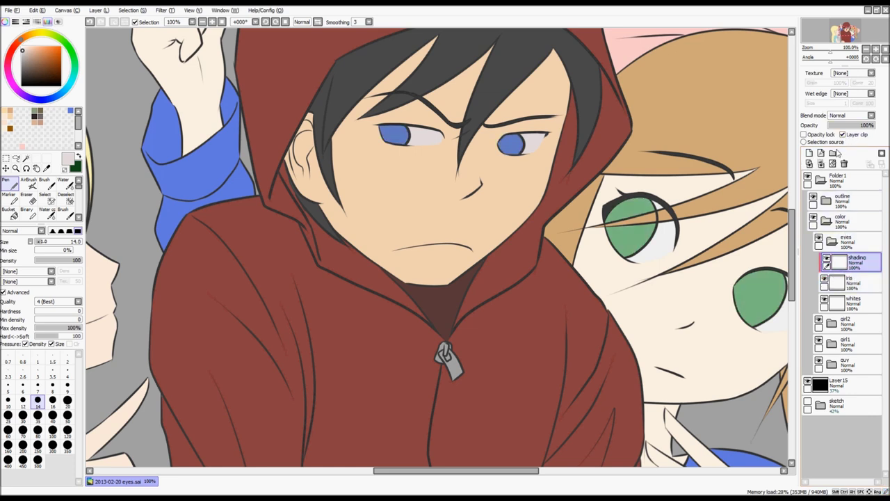
{"action": "key", "text": "x"}
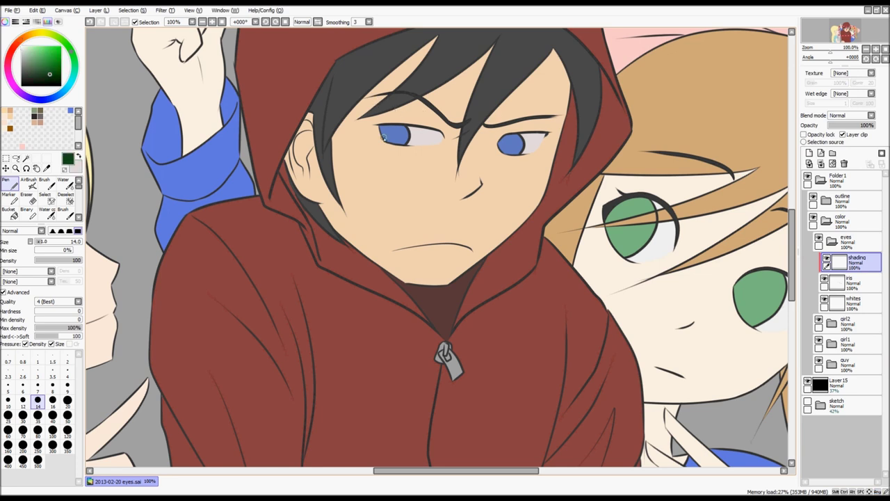
{"action": "mouse_move", "coordinate": [431, 115]}
{"action": "left_mouse_down"}
{"action": "mouse_move", "coordinate": [434, 125]}
{"action": "mouse_move", "coordinate": [385, 123]}
{"action": "left_mouse_up"}
{"action": "key", "text": "ctrl+z"}
Airbrush soft dark navy pupils into both of the hooded guy's blue irises at brush size 13
{"action": "key", "text": "alt"}
{"action": "left_click", "coordinate": [395, 132], "text": "alt"}
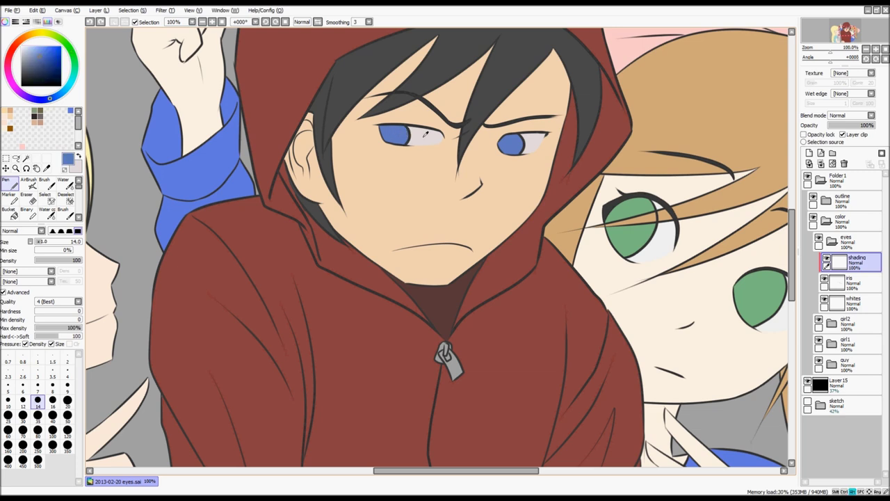
{"action": "key", "text": "x"}
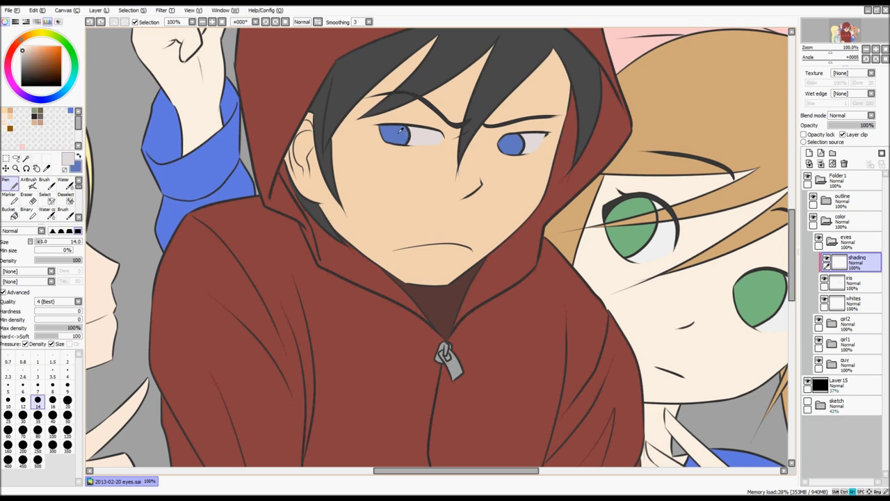
{"action": "left_click", "coordinate": [400, 130], "text": "alt"}
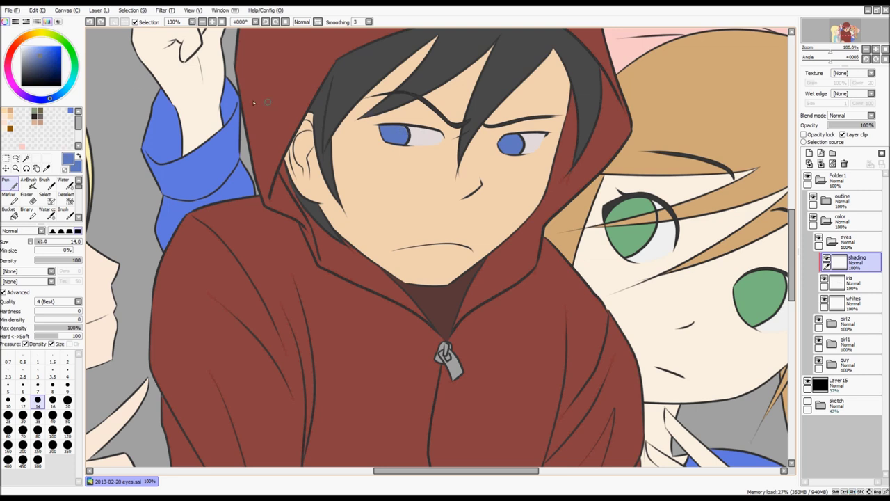
{"action": "left_click", "coordinate": [49, 74]}
{"action": "key", "text": "v"}
{"action": "scroll", "coordinate": [410, 136], "scroll_direction": "up", "scroll_amount": 3}
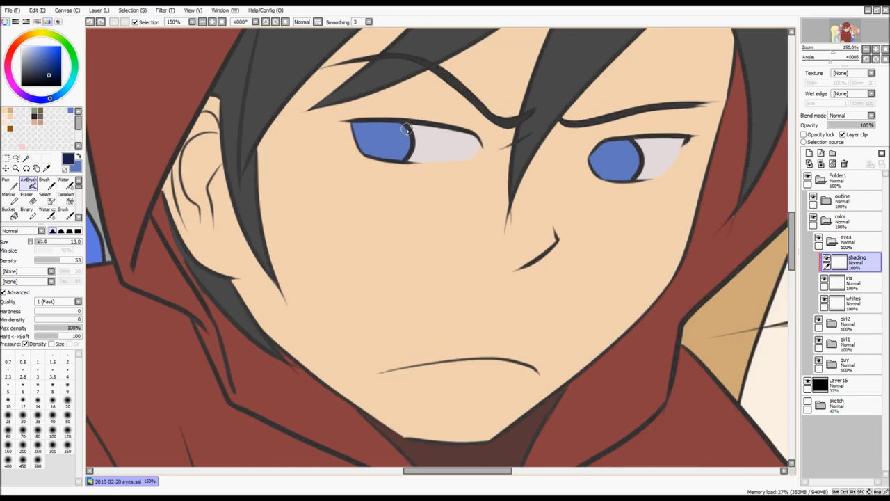
{"action": "scroll", "coordinate": [410, 135], "scroll_direction": "up", "scroll_amount": 2}
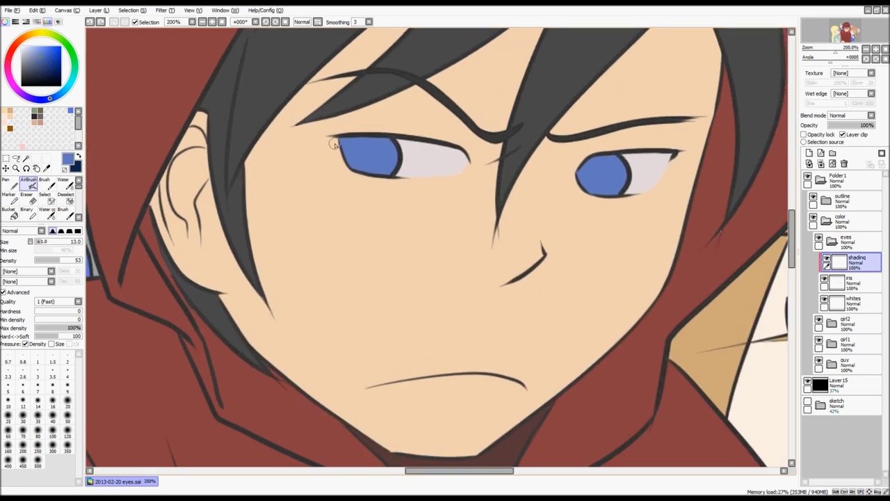
{"action": "mouse_move", "coordinate": [363, 145]}
{"action": "left_mouse_down"}
{"action": "mouse_move", "coordinate": [364, 167]}
{"action": "mouse_move", "coordinate": [368, 147]}
{"action": "mouse_move", "coordinate": [360, 167]}
{"action": "mouse_move", "coordinate": [362, 143]}
{"action": "mouse_move", "coordinate": [356, 157]}
{"action": "mouse_move", "coordinate": [354, 142]}
{"action": "mouse_move", "coordinate": [355, 168]}
{"action": "mouse_move", "coordinate": [358, 145]}
{"action": "left_mouse_up"}
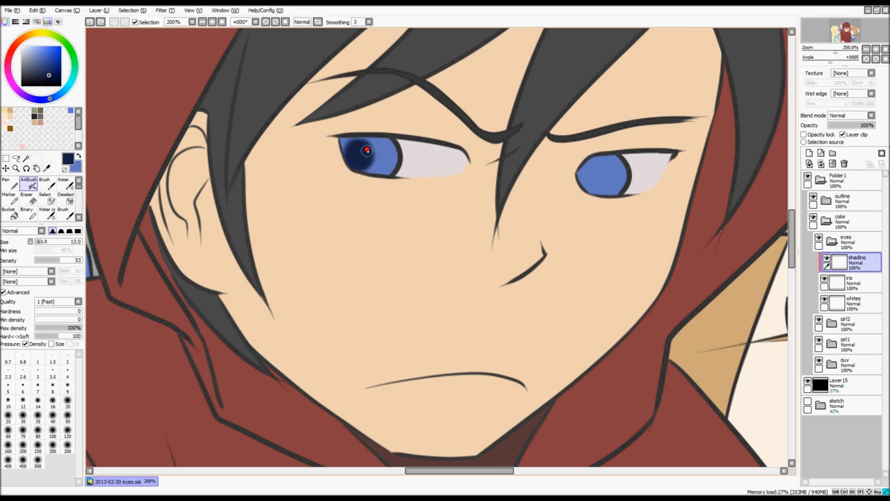
{"action": "mouse_move", "coordinate": [592, 172]}
{"action": "left_mouse_down"}
{"action": "mouse_move", "coordinate": [594, 188]}
{"action": "mouse_move", "coordinate": [595, 164]}
{"action": "mouse_move", "coordinate": [585, 188]}
{"action": "mouse_move", "coordinate": [578, 170]}
{"action": "mouse_move", "coordinate": [593, 177]}
{"action": "mouse_move", "coordinate": [589, 167]}
{"action": "left_mouse_up"}
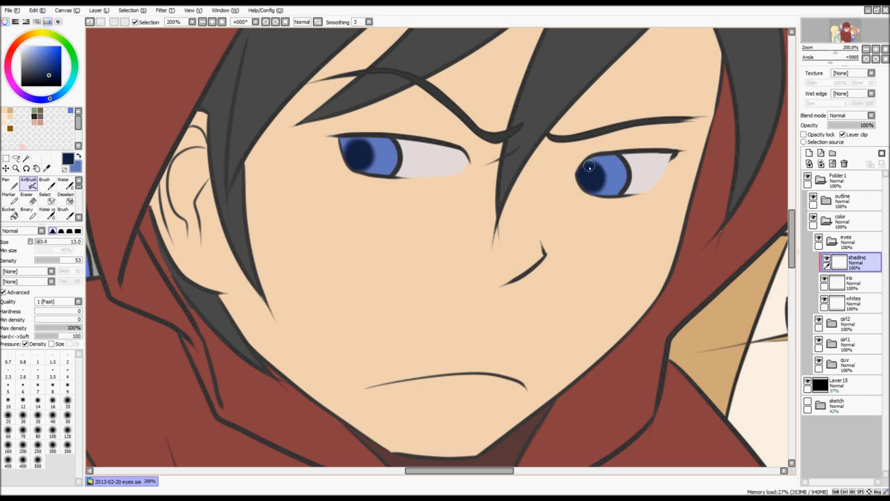
Shade the upper part of both of the guy's irises with dark navy, using the AirBrush at size 50
{"action": "left_click_drag", "start_coordinate": [262, 274], "coordinate": [263, 274]}
{"action": "mouse_move", "coordinate": [408, 212]}
{"action": "left_mouse_down"}
{"action": "mouse_move", "coordinate": [399, 221]}
{"action": "mouse_move", "coordinate": [435, 243]}
{"action": "left_mouse_up"}
{"action": "mouse_move", "coordinate": [381, 159]}
{"action": "left_mouse_down"}
{"action": "mouse_move", "coordinate": [328, 144]}
{"action": "mouse_move", "coordinate": [417, 143]}
{"action": "mouse_move", "coordinate": [315, 141]}
{"action": "left_mouse_up"}
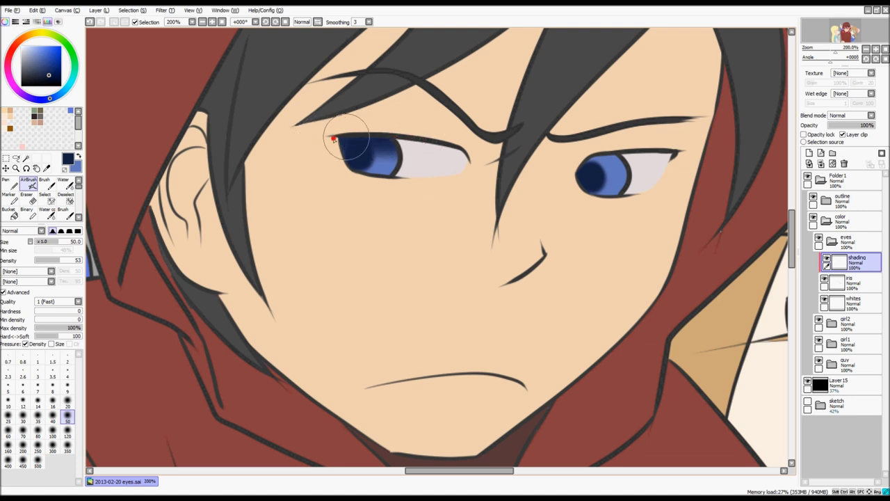
{"action": "mouse_move", "coordinate": [630, 150]}
{"action": "left_mouse_down"}
{"action": "mouse_move", "coordinate": [549, 160]}
{"action": "mouse_move", "coordinate": [682, 153]}
{"action": "mouse_move", "coordinate": [625, 164]}
{"action": "left_mouse_up"}
Draw a small pale blue highlight across each of the guy's pupils with the Pen, undoing unwanted strokes
{"action": "left_click", "coordinate": [38, 54]}
{"action": "left_click_drag", "start_coordinate": [32, 49], "coordinate": [25, 48]}
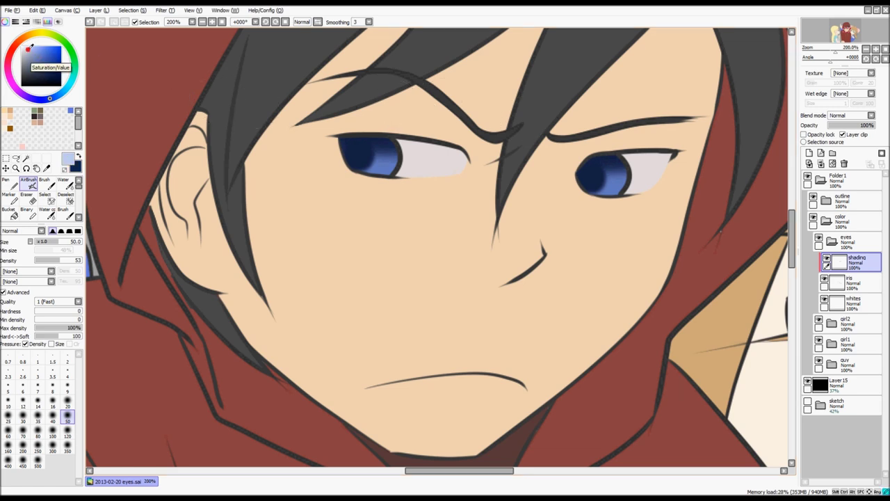
{"action": "key", "text": "n"}
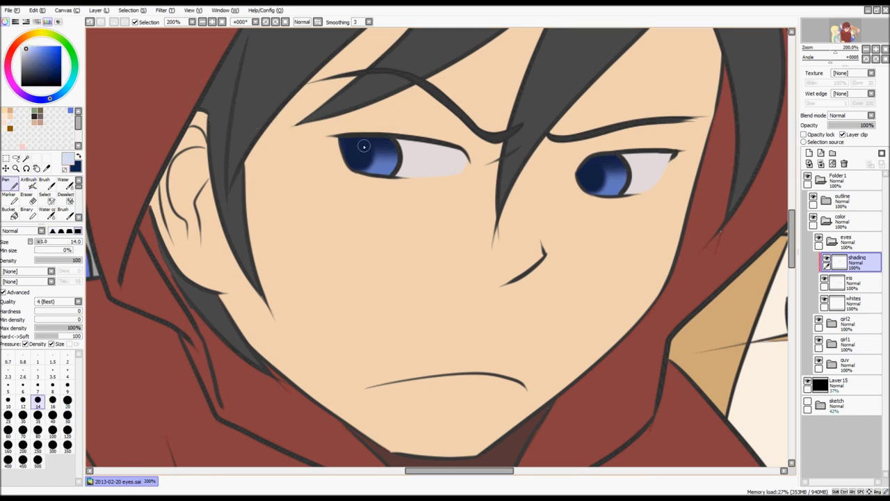
{"action": "left_click_drag", "start_coordinate": [353, 146], "coordinate": [370, 145]}
{"action": "key", "text": "ctrl+z"}
{"action": "left_click_drag", "start_coordinate": [588, 170], "coordinate": [608, 164]}
{"action": "key", "text": "ctrl+z"}
{"action": "key", "text": "ctrl+z"}
{"action": "key", "text": "ctrl+z"}
Airbrush a lighter blue glow along the lower inner part of both of the guy's irises at size 21
{"action": "scroll", "coordinate": [609, 170], "scroll_direction": "down", "scroll_amount": 5}
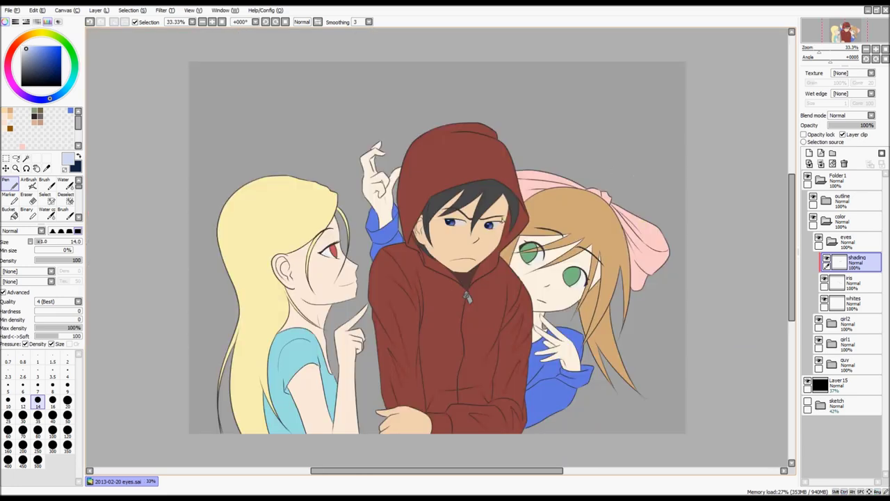
{"action": "scroll", "coordinate": [462, 223], "scroll_direction": "up", "scroll_amount": 4}
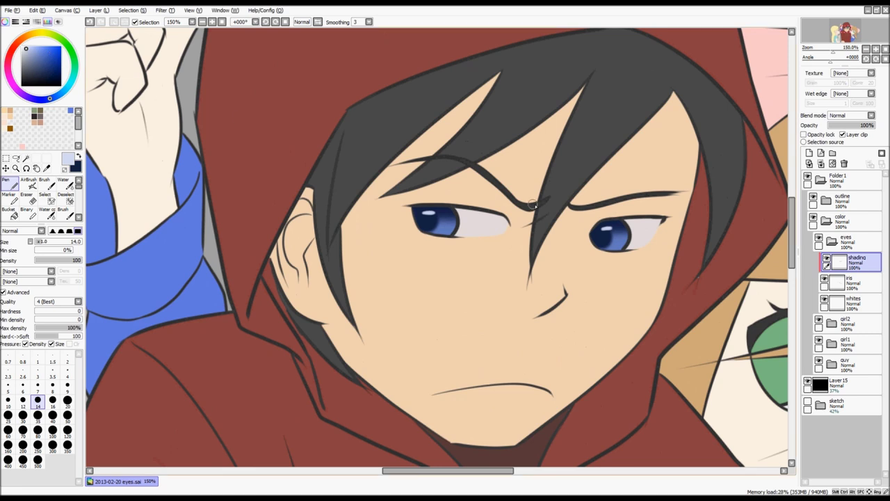
{"action": "left_click", "coordinate": [827, 259]}
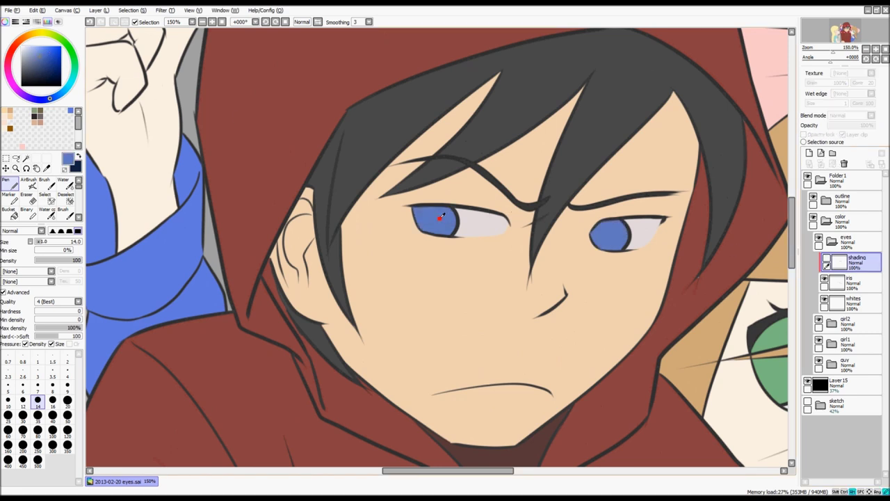
{"action": "left_click", "coordinate": [826, 260]}
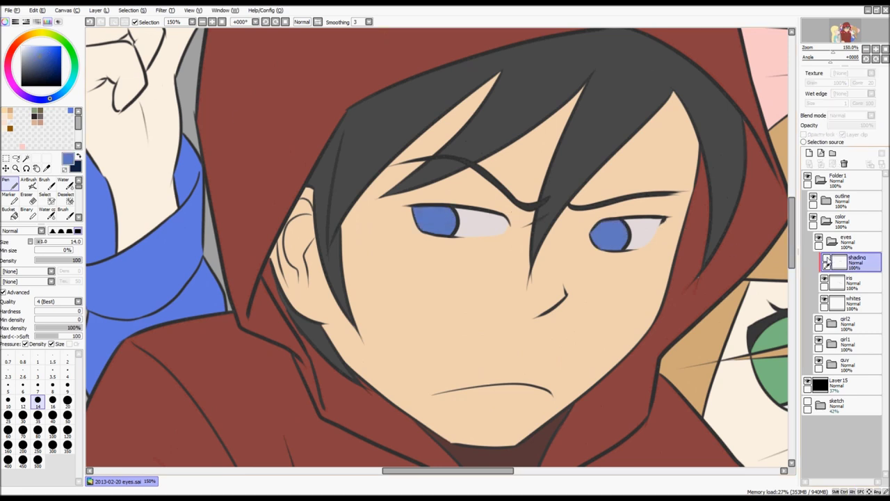
{"action": "left_click", "coordinate": [33, 51]}
{"action": "left_click", "coordinate": [28, 184]}
{"action": "mouse_move", "coordinate": [448, 231]}
{"action": "left_mouse_down"}
{"action": "mouse_move", "coordinate": [442, 235]}
{"action": "mouse_move", "coordinate": [452, 216]}
{"action": "mouse_move", "coordinate": [437, 240]}
{"action": "mouse_move", "coordinate": [451, 216]}
{"action": "left_mouse_up"}
{"action": "key", "text": "ctrl+z"}
{"action": "key", "text": "ctrl+z"}
{"action": "key", "text": "ctrl+z"}
{"action": "key", "text": "ctrl+z"}
{"action": "mouse_move", "coordinate": [611, 251]}
{"action": "left_mouse_down"}
{"action": "mouse_move", "coordinate": [619, 230]}
{"action": "mouse_move", "coordinate": [609, 252]}
{"action": "left_mouse_up"}
{"action": "key", "text": "ctrl+z"}
{"action": "key", "text": "ctrl+z"}
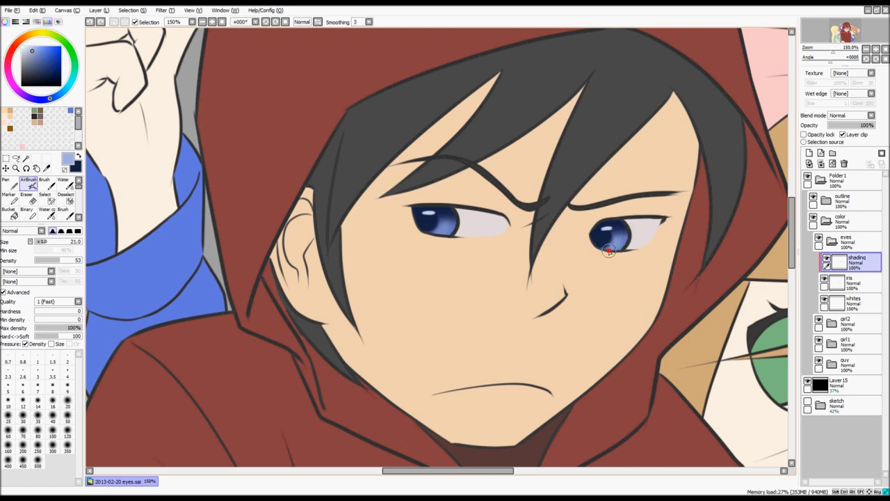
Darken the edges of both of the guy's irises beside the eye whites with navy, using the AirBrush at size 34
{"action": "scroll", "coordinate": [475, 226], "scroll_direction": "up", "scroll_amount": 3}
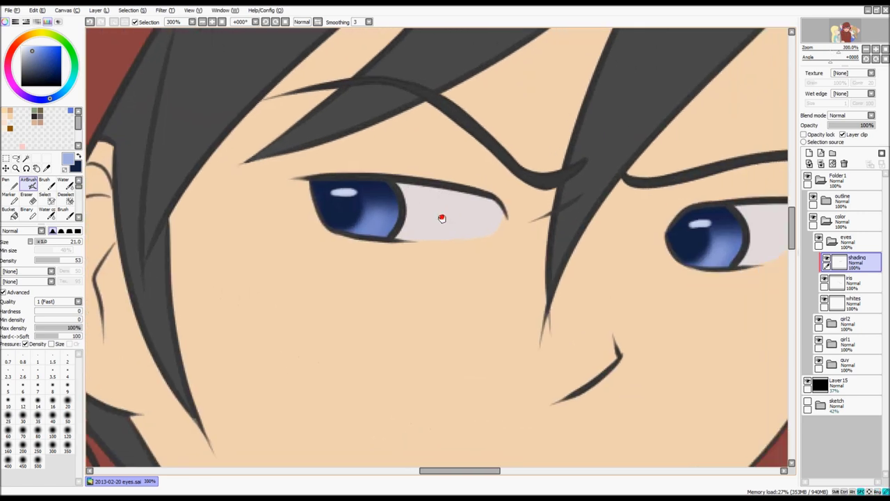
{"action": "left_click_drag", "start_coordinate": [441, 218], "coordinate": [393, 224]}
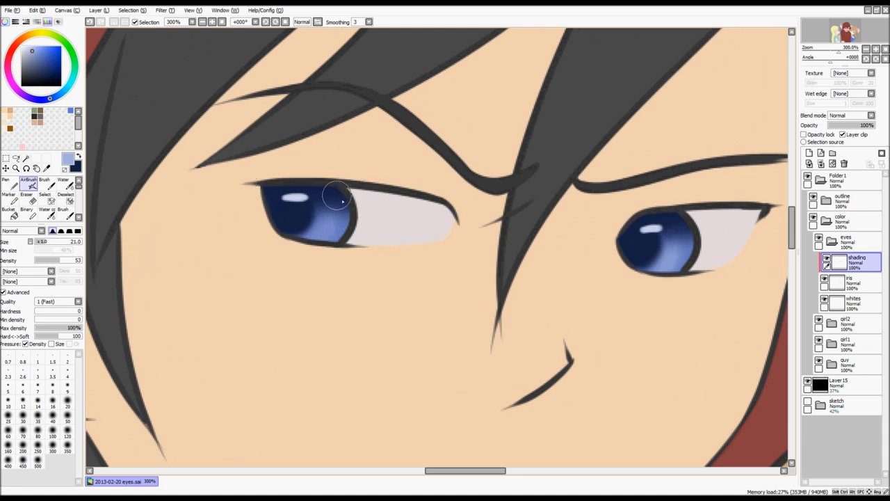
{"action": "key", "text": "x"}
{"action": "mouse_move", "coordinate": [354, 199]}
{"action": "left_mouse_down"}
{"action": "mouse_move", "coordinate": [369, 237]}
{"action": "mouse_move", "coordinate": [366, 228]}
{"action": "left_mouse_up"}
{"action": "mouse_move", "coordinate": [363, 203]}
{"action": "left_mouse_down"}
{"action": "mouse_move", "coordinate": [359, 225]}
{"action": "mouse_move", "coordinate": [334, 252]}
{"action": "mouse_move", "coordinate": [360, 203]}
{"action": "left_mouse_up"}
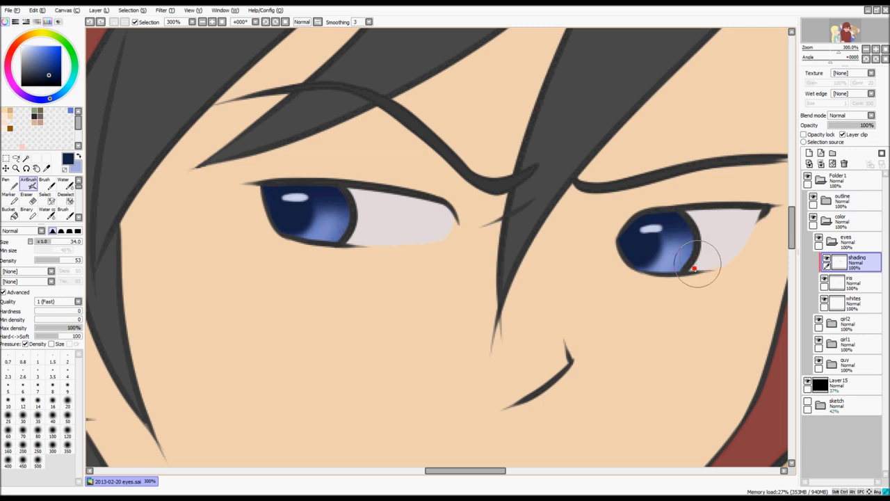
{"action": "left_click_drag", "start_coordinate": [704, 255], "coordinate": [701, 222]}
{"action": "key", "text": "ctrl+z"}
{"action": "left_click_drag", "start_coordinate": [704, 258], "coordinate": [681, 286]}
{"action": "left_click_drag", "start_coordinate": [702, 232], "coordinate": [687, 274]}
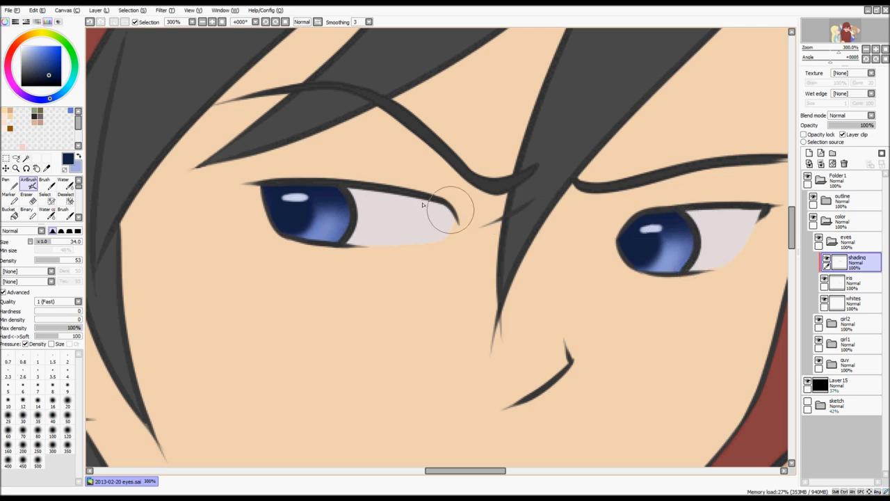
Paint a dark red pupil in the blonde girl's red iris on the shading layer, using the AirBrush at size 12
{"action": "scroll", "coordinate": [351, 189], "scroll_direction": "up", "scroll_amount": 2}
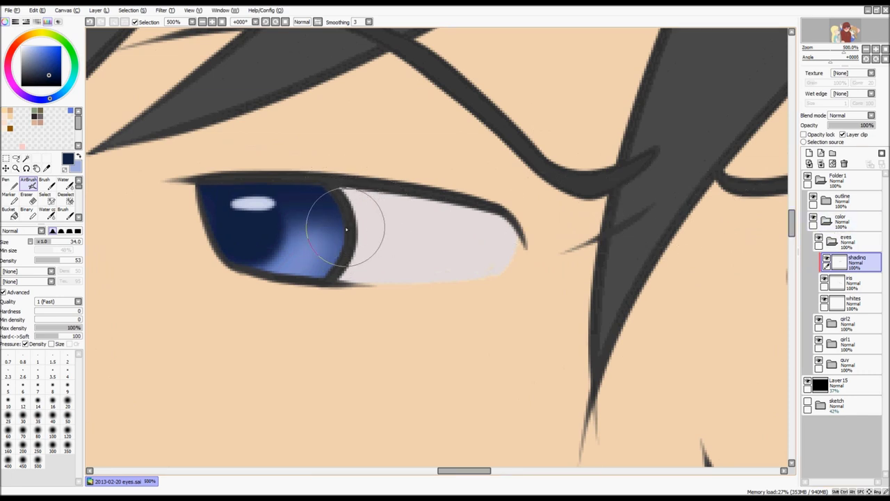
{"action": "key", "text": "ctrl+0"}
{"action": "scroll", "coordinate": [354, 242], "scroll_direction": "up", "scroll_amount": 1}
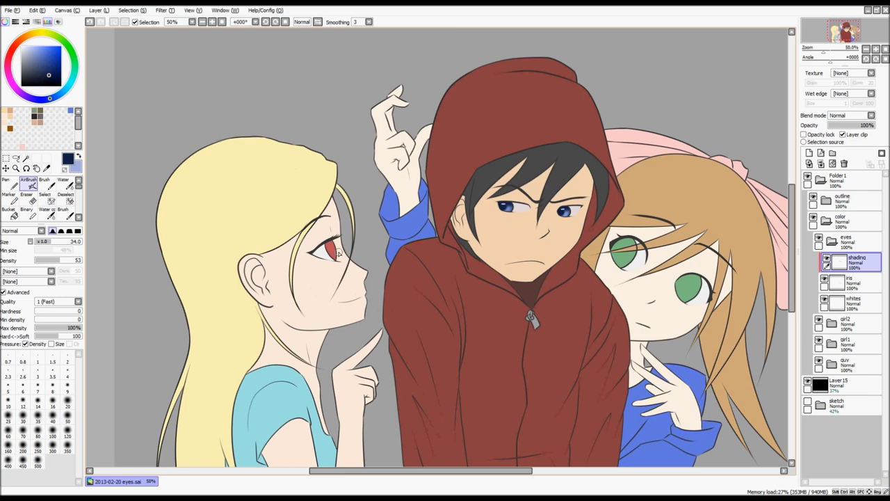
{"action": "scroll", "coordinate": [338, 253], "scroll_direction": "up", "scroll_amount": 1}
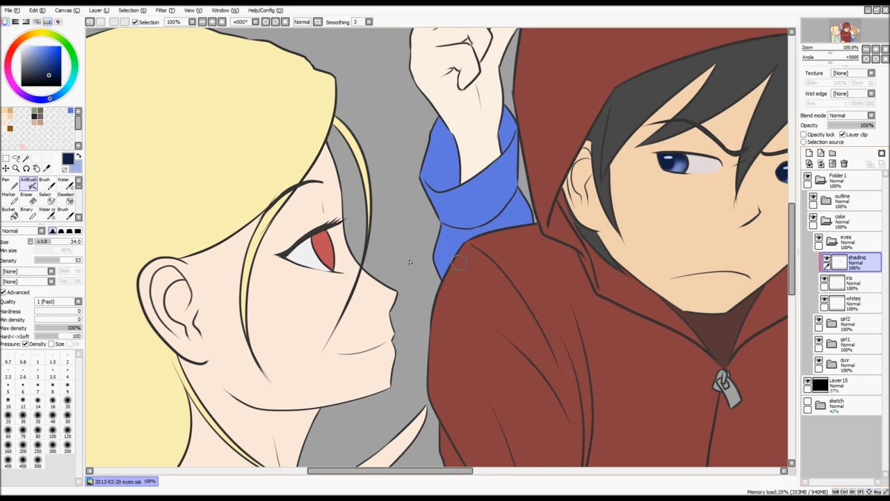
{"action": "scroll", "coordinate": [335, 252], "scroll_direction": "up", "scroll_amount": 1}
{"action": "left_click", "coordinate": [318, 242], "text": "alt"}
{"action": "key", "text": "x"}
{"action": "key", "text": "x"}
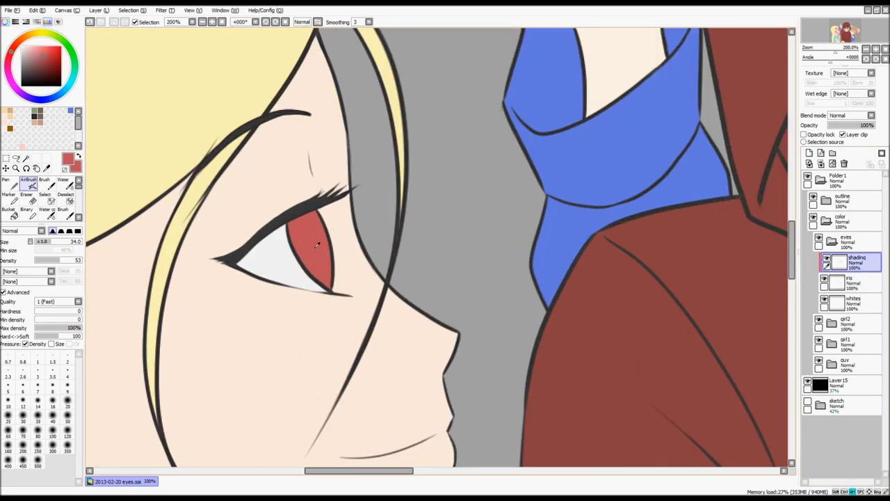
{"action": "left_click", "coordinate": [54, 71]}
{"action": "left_click", "coordinate": [22, 401]}
{"action": "scroll", "coordinate": [333, 243], "scroll_direction": "up", "scroll_amount": 1}
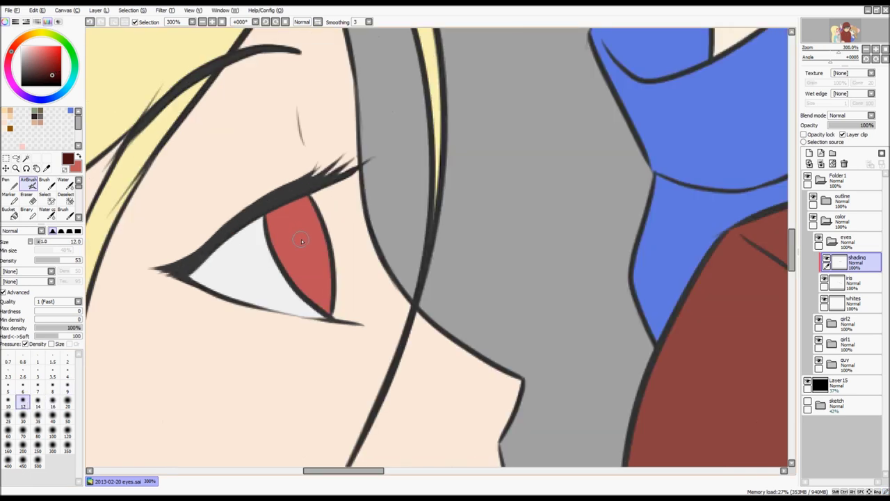
{"action": "mouse_move", "coordinate": [301, 233]}
{"action": "left_mouse_down"}
{"action": "mouse_move", "coordinate": [318, 275]}
{"action": "mouse_move", "coordinate": [303, 223]}
{"action": "mouse_move", "coordinate": [319, 268]}
{"action": "mouse_move", "coordinate": [306, 221]}
{"action": "mouse_move", "coordinate": [319, 267]}
{"action": "mouse_move", "coordinate": [310, 234]}
{"action": "mouse_move", "coordinate": [308, 253]}
{"action": "mouse_move", "coordinate": [320, 249]}
{"action": "mouse_move", "coordinate": [316, 263]}
{"action": "mouse_move", "coordinate": [307, 220]}
{"action": "mouse_move", "coordinate": [319, 267]}
{"action": "mouse_move", "coordinate": [302, 217]}
{"action": "left_mouse_up"}
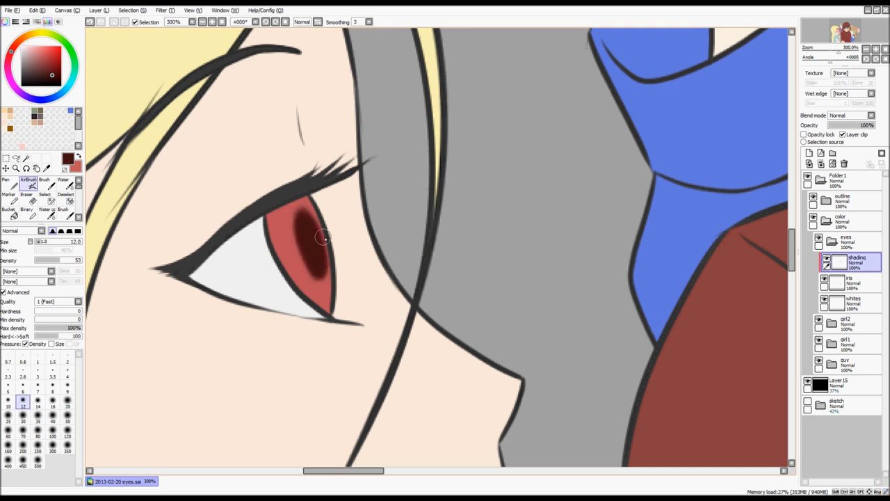
Refine the blonde girl's pupil with iris red and dark red at size 12, undoing the stray stroke below it
{"action": "left_click_drag", "start_coordinate": [292, 254], "coordinate": [322, 289]}
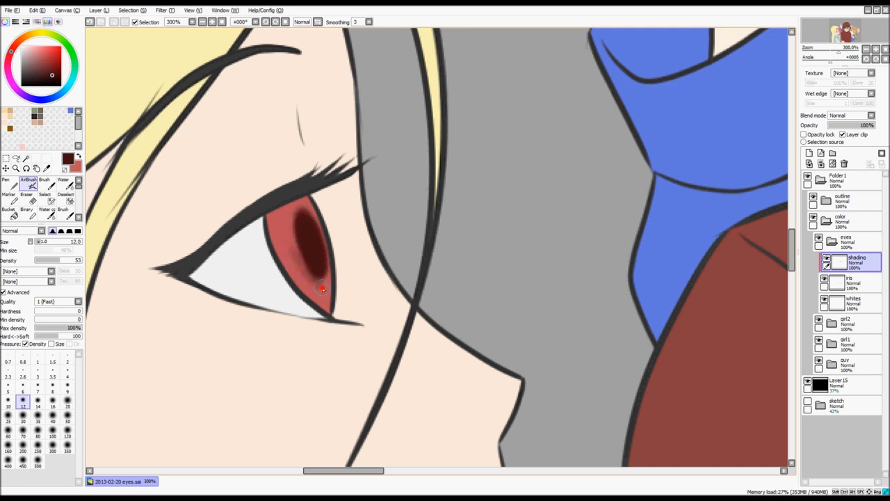
{"action": "key", "text": "ctrl+z"}
{"action": "key", "text": "x"}
{"action": "left_click_drag", "start_coordinate": [305, 262], "coordinate": [317, 280]}
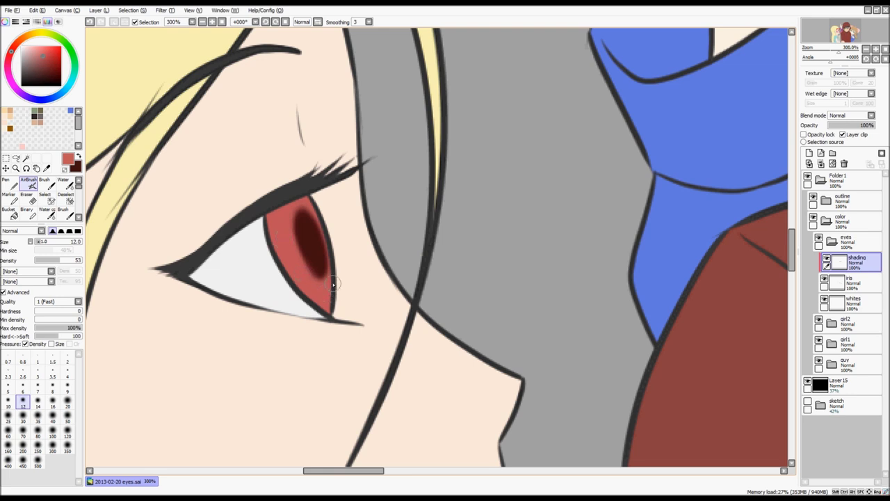
{"action": "key", "text": "x"}
{"action": "left_click_drag", "start_coordinate": [300, 239], "coordinate": [317, 270]}
{"action": "left_click_drag", "start_coordinate": [297, 218], "coordinate": [320, 273]}
{"action": "mouse_move", "coordinate": [299, 229]}
{"action": "left_mouse_down"}
{"action": "mouse_move", "coordinate": [303, 214]}
{"action": "mouse_move", "coordinate": [318, 271]}
{"action": "left_mouse_up"}
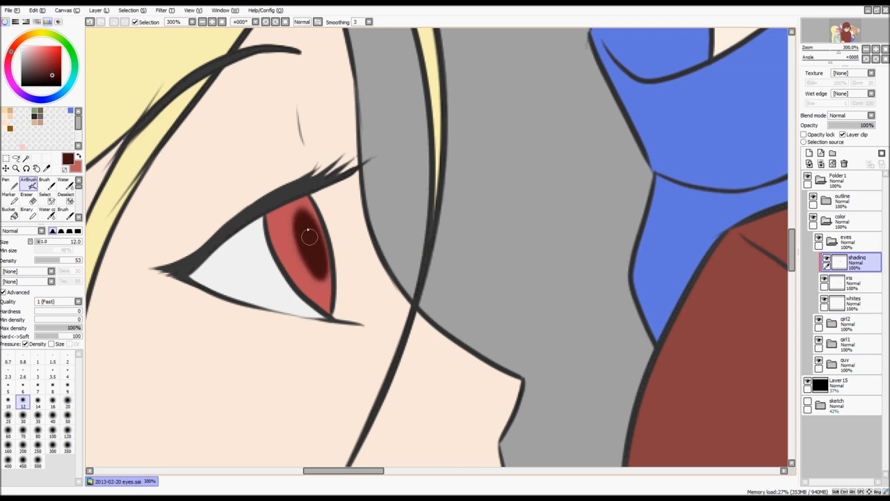
Airbrush dark red shading over the upper part and along the edges of the blonde girl's iris at size 38
{"action": "mouse_move", "coordinate": [320, 220]}
{"action": "left_mouse_down"}
{"action": "mouse_move", "coordinate": [324, 242]}
{"action": "mouse_move", "coordinate": [266, 209]}
{"action": "mouse_move", "coordinate": [300, 208]}
{"action": "mouse_move", "coordinate": [272, 212]}
{"action": "mouse_move", "coordinate": [307, 198]}
{"action": "mouse_move", "coordinate": [263, 220]}
{"action": "mouse_move", "coordinate": [349, 234]}
{"action": "mouse_move", "coordinate": [268, 218]}
{"action": "mouse_move", "coordinate": [272, 207]}
{"action": "mouse_move", "coordinate": [276, 263]}
{"action": "left_mouse_up"}
{"action": "mouse_move", "coordinate": [268, 214]}
{"action": "left_mouse_down"}
{"action": "mouse_move", "coordinate": [297, 313]}
{"action": "mouse_move", "coordinate": [327, 317]}
{"action": "left_mouse_up"}
{"action": "left_click_drag", "start_coordinate": [282, 289], "coordinate": [324, 329]}
{"action": "mouse_move", "coordinate": [259, 258]}
{"action": "left_mouse_down"}
{"action": "mouse_move", "coordinate": [273, 284]}
{"action": "mouse_move", "coordinate": [342, 332]}
{"action": "left_mouse_up"}
Airbrush a light orange glow along the lower part of the blonde girl's iris beside the pupil, undoing unwanted strokes
{"action": "key", "text": "x"}
{"action": "left_click", "coordinate": [21, 42]}
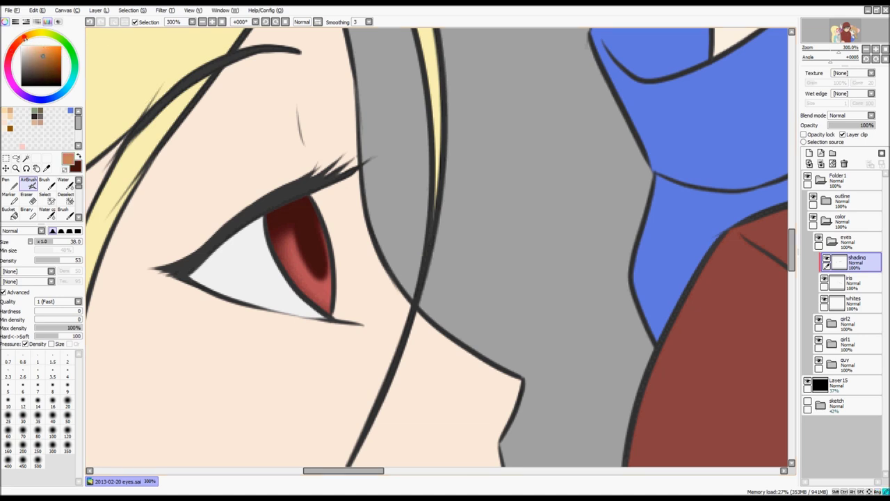
{"action": "left_click", "coordinate": [827, 261]}
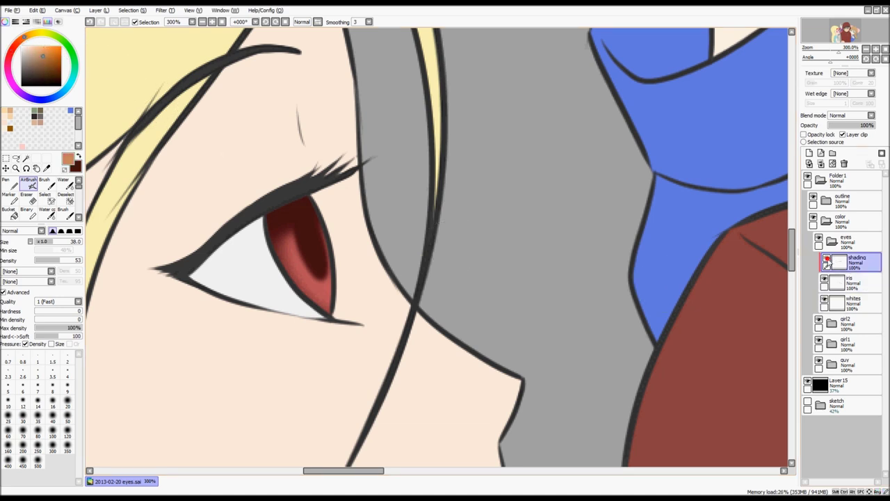
{"action": "left_click", "coordinate": [296, 238], "text": "alt"}
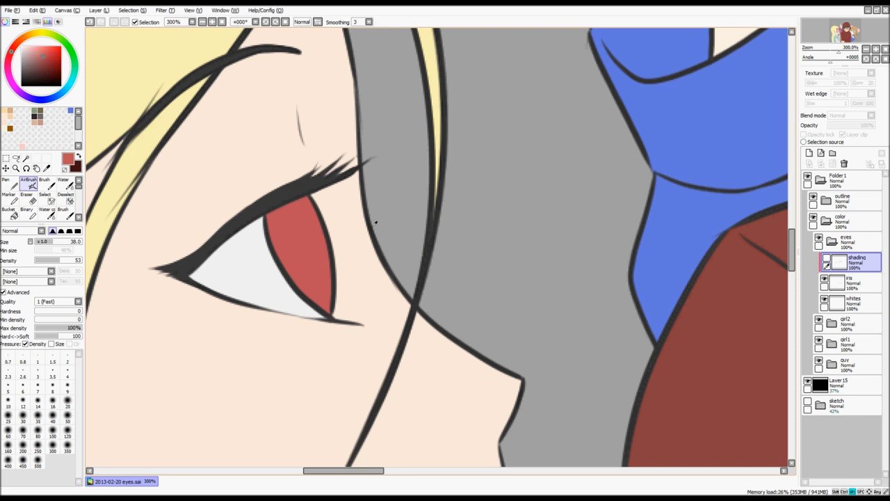
{"action": "left_click", "coordinate": [827, 260]}
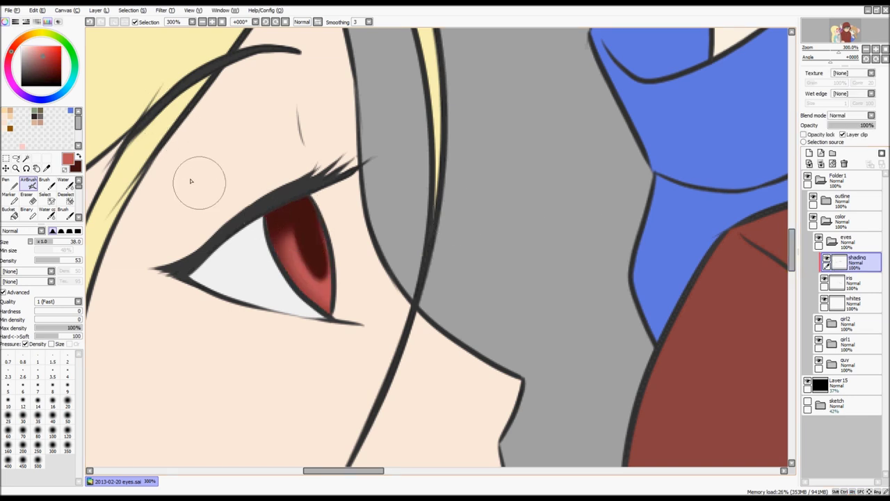
{"action": "mouse_move", "coordinate": [12, 52]}
{"action": "left_mouse_down"}
{"action": "mouse_move", "coordinate": [22, 37]}
{"action": "mouse_move", "coordinate": [41, 48]}
{"action": "left_mouse_up"}
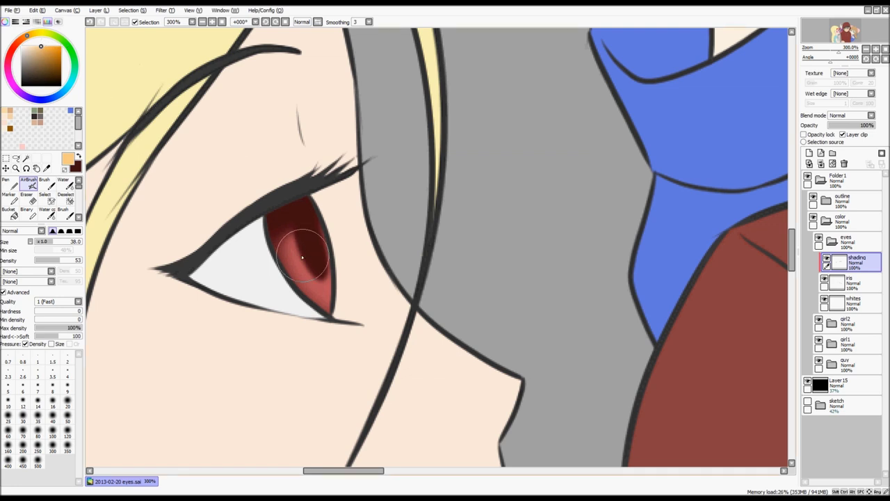
{"action": "mouse_move", "coordinate": [303, 260]}
{"action": "left_mouse_down"}
{"action": "mouse_move", "coordinate": [330, 288]}
{"action": "mouse_move", "coordinate": [314, 286]}
{"action": "mouse_move", "coordinate": [295, 252]}
{"action": "mouse_move", "coordinate": [319, 289]}
{"action": "mouse_move", "coordinate": [333, 289]}
{"action": "mouse_move", "coordinate": [298, 270]}
{"action": "mouse_move", "coordinate": [288, 247]}
{"action": "mouse_move", "coordinate": [323, 290]}
{"action": "mouse_move", "coordinate": [332, 281]}
{"action": "mouse_move", "coordinate": [328, 289]}
{"action": "mouse_move", "coordinate": [295, 242]}
{"action": "mouse_move", "coordinate": [338, 290]}
{"action": "left_mouse_up"}
{"action": "key", "text": "ctrl+z"}
{"action": "key", "text": "ctrl+z"}
{"action": "key", "text": "ctrl+z"}
{"action": "key", "text": "x"}
{"action": "key", "text": "x"}
Draw a large cream oval highlight and a small curved one below it in the blonde girl's iris with the Pen
{"action": "left_click", "coordinate": [27, 46]}
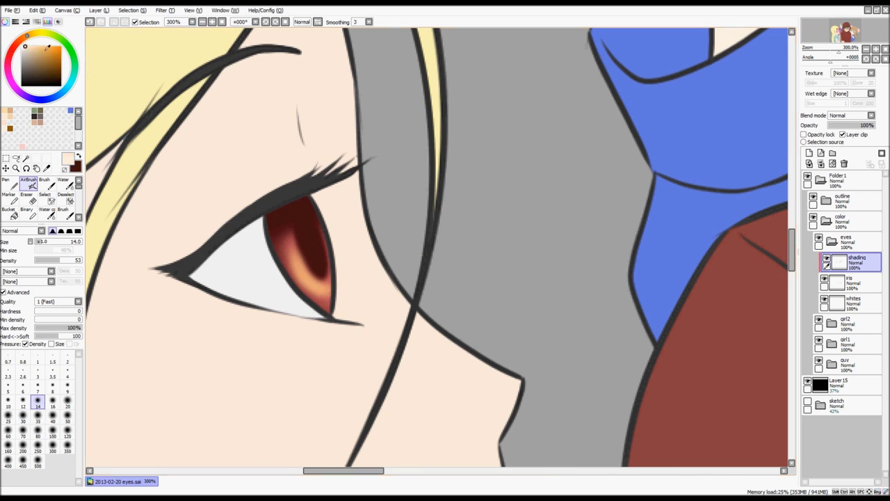
{"action": "key", "text": "n"}
{"action": "mouse_move", "coordinate": [293, 221]}
{"action": "left_mouse_down"}
{"action": "mouse_move", "coordinate": [290, 212]}
{"action": "mouse_move", "coordinate": [288, 235]}
{"action": "mouse_move", "coordinate": [306, 217]}
{"action": "mouse_move", "coordinate": [290, 233]}
{"action": "mouse_move", "coordinate": [302, 221]}
{"action": "mouse_move", "coordinate": [292, 216]}
{"action": "mouse_move", "coordinate": [300, 219]}
{"action": "mouse_move", "coordinate": [284, 233]}
{"action": "mouse_move", "coordinate": [292, 240]}
{"action": "mouse_move", "coordinate": [302, 216]}
{"action": "left_mouse_up"}
{"action": "key", "text": "ctrl+z"}
{"action": "left_click_drag", "start_coordinate": [324, 255], "coordinate": [319, 257], "text": "ctrl+alt"}
{"action": "left_click_drag", "start_coordinate": [312, 286], "coordinate": [320, 259]}
{"action": "key", "text": "ctrl+z"}
{"action": "key", "text": "ctrl+z"}
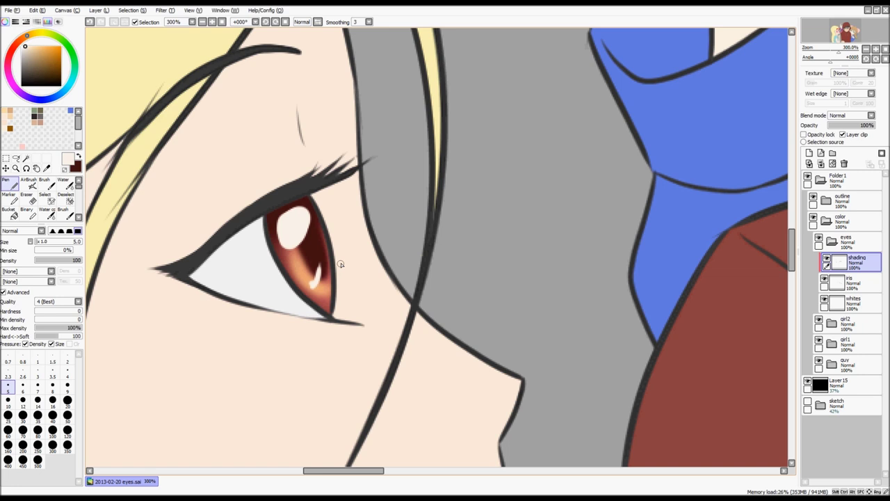
{"action": "key", "text": "ctrl+z"}
{"action": "left_click_drag", "start_coordinate": [320, 266], "coordinate": [310, 282]}
{"action": "scroll", "coordinate": [319, 261], "scroll_direction": "down", "scroll_amount": 1}
{"action": "scroll", "coordinate": [318, 270], "scroll_direction": "up", "scroll_amount": 1}
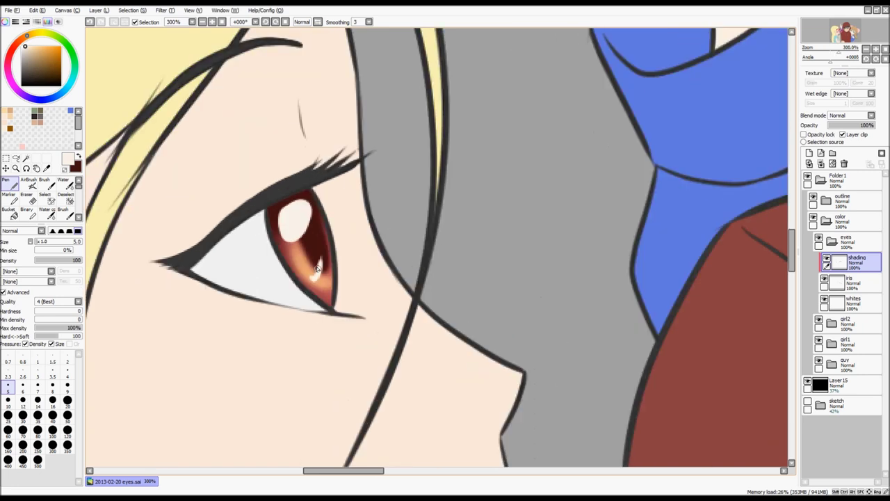
Try to streak the blonde girl's iris with the Fine_Flat Brush at color blending 100, and undo the strokes
{"action": "left_click", "coordinate": [45, 182]}
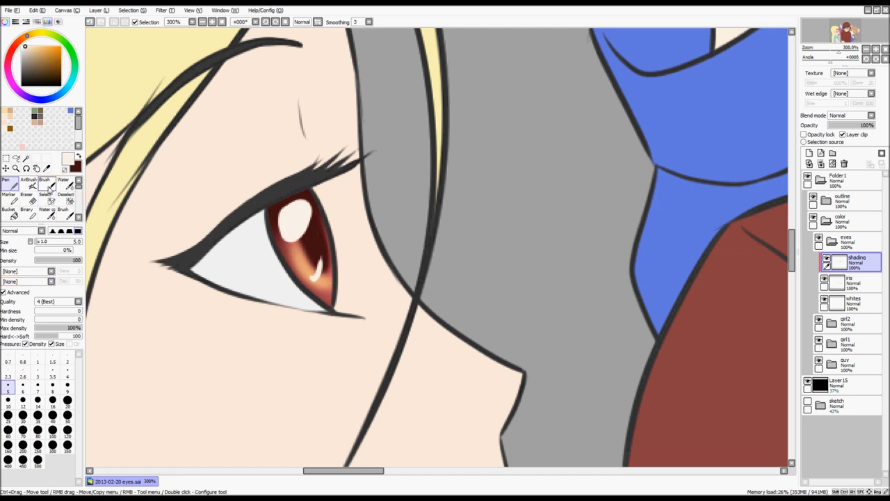
{"action": "left_click", "coordinate": [51, 271]}
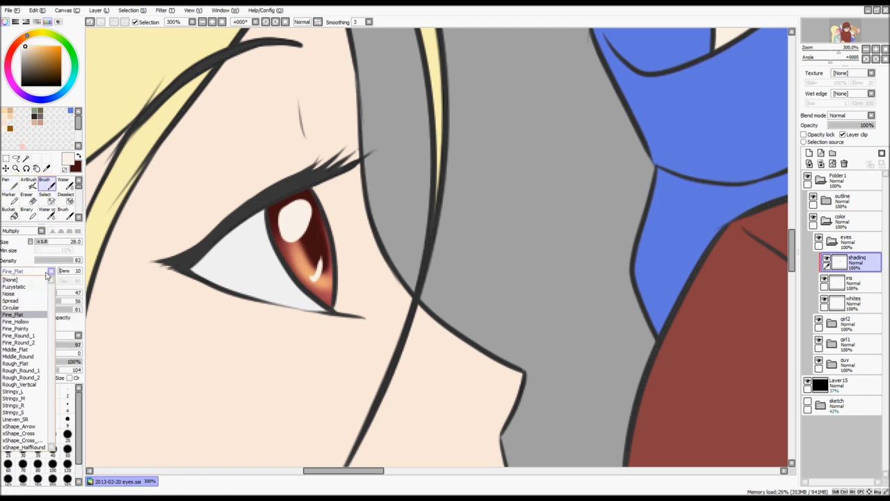
{"action": "left_click", "coordinate": [51, 273]}
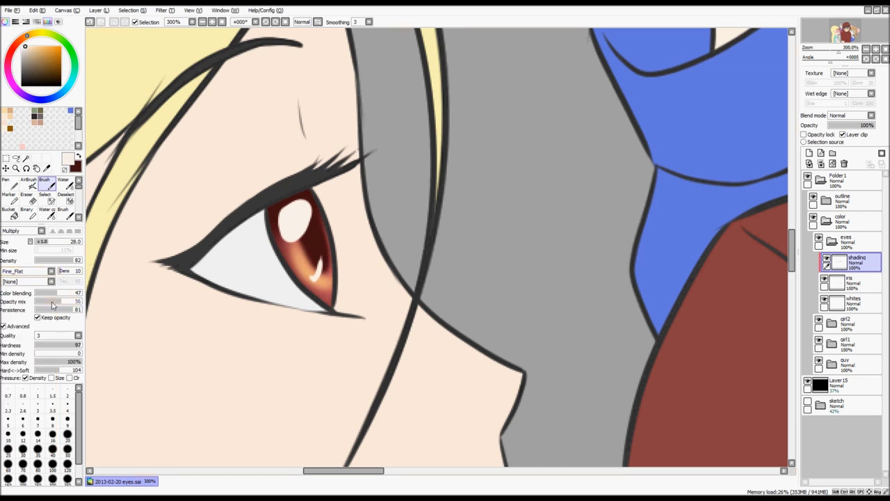
{"action": "left_click_drag", "start_coordinate": [61, 294], "coordinate": [80, 304]}
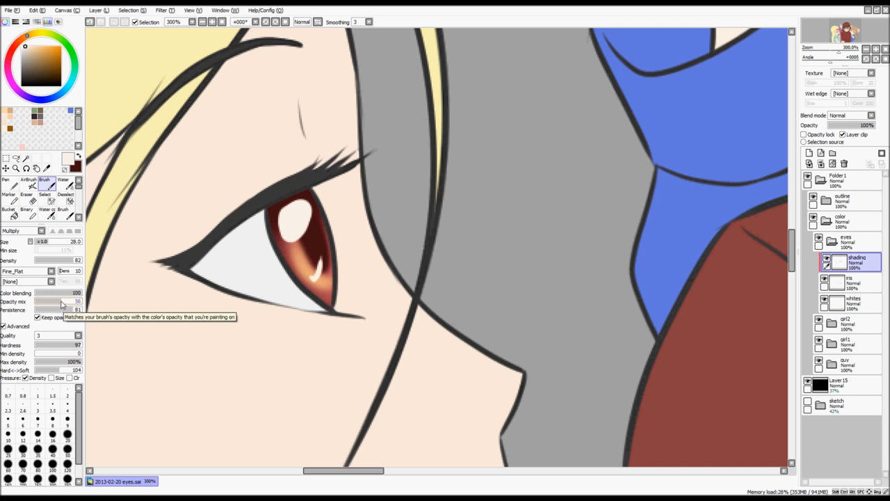
{"action": "mouse_move", "coordinate": [314, 254]}
{"action": "left_mouse_down"}
{"action": "mouse_move", "coordinate": [317, 264]}
{"action": "mouse_move", "coordinate": [313, 253]}
{"action": "mouse_move", "coordinate": [284, 258]}
{"action": "mouse_move", "coordinate": [321, 247]}
{"action": "left_mouse_up"}
{"action": "key", "text": "ctrl+z"}
{"action": "scroll", "coordinate": [309, 242], "scroll_direction": "up", "scroll_amount": 1}
{"action": "key", "text": "ctrl+z"}
{"action": "mouse_move", "coordinate": [313, 245]}
{"action": "left_mouse_down"}
{"action": "mouse_move", "coordinate": [303, 247]}
{"action": "mouse_move", "coordinate": [311, 272]}
{"action": "mouse_move", "coordinate": [321, 265]}
{"action": "mouse_move", "coordinate": [315, 287]}
{"action": "mouse_move", "coordinate": [325, 277]}
{"action": "mouse_move", "coordinate": [323, 286]}
{"action": "mouse_move", "coordinate": [306, 261]}
{"action": "mouse_move", "coordinate": [311, 241]}
{"action": "mouse_move", "coordinate": [316, 252]}
{"action": "mouse_move", "coordinate": [298, 244]}
{"action": "mouse_move", "coordinate": [313, 253]}
{"action": "mouse_move", "coordinate": [311, 243]}
{"action": "mouse_move", "coordinate": [302, 255]}
{"action": "mouse_move", "coordinate": [298, 249]}
{"action": "mouse_move", "coordinate": [312, 255]}
{"action": "mouse_move", "coordinate": [306, 277]}
{"action": "left_mouse_up"}
{"action": "key", "text": "ctrl+z"}
{"action": "key", "text": "ctrl+z"}
{"action": "key", "text": "ctrl+z"}
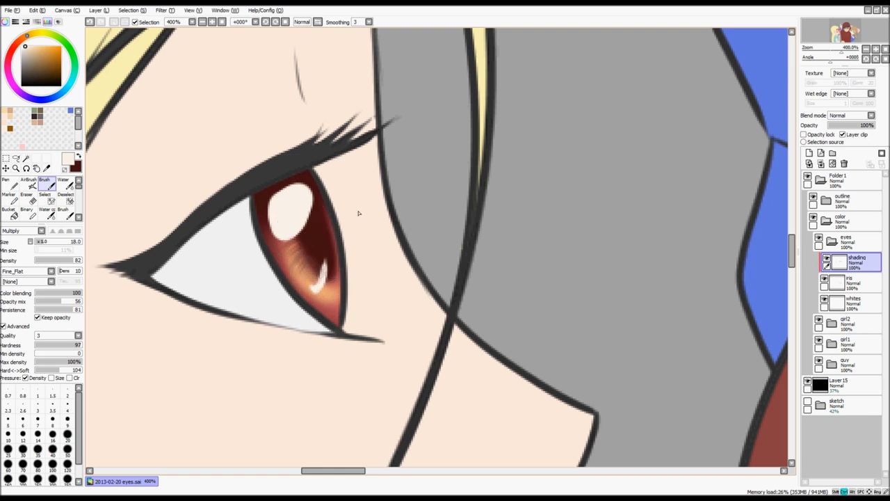
{"action": "key", "text": "ctrl+z"}
{"action": "key", "text": "ctrl+z"}
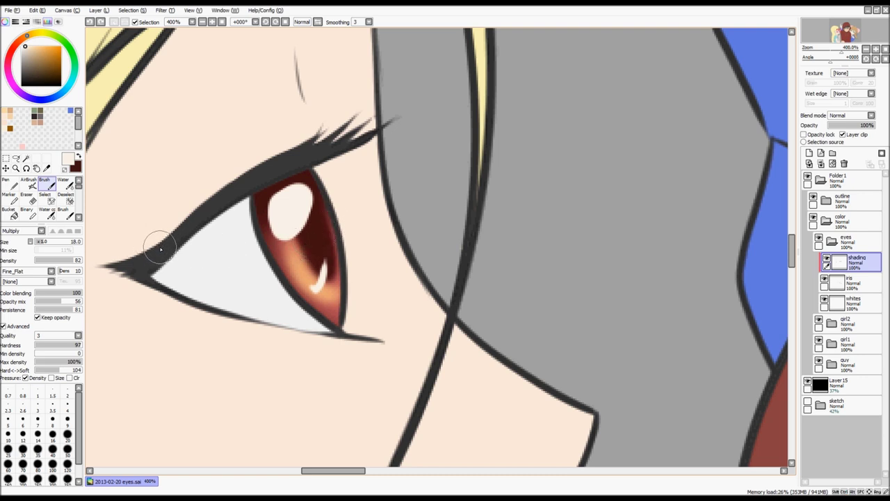
Try adding dark red streaks from the blonde girl's pupil into the orange glow with the Pen at size 5
{"action": "key", "text": "n"}
{"action": "left_click", "coordinate": [308, 239], "text": "alt"}
{"action": "key", "text": "ctrl+z"}
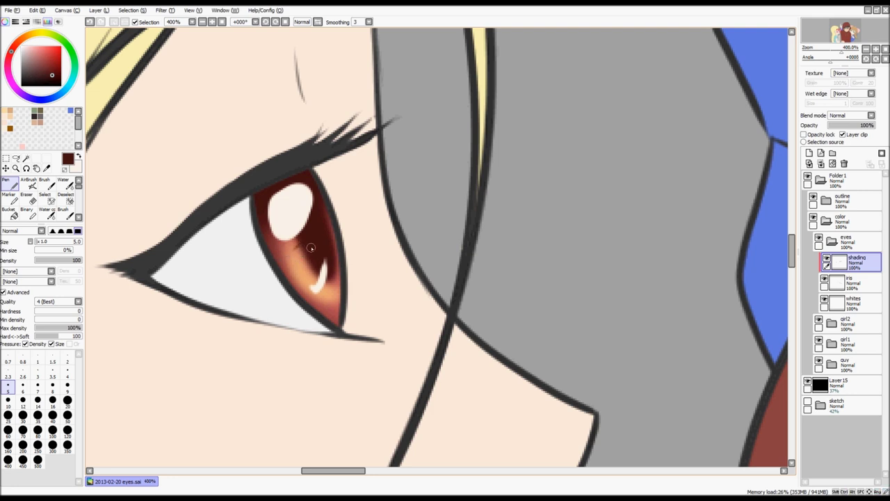
{"action": "left_click_drag", "start_coordinate": [320, 265], "coordinate": [303, 283]}
{"action": "key", "text": "ctrl+z"}
Darken the lower edge of the blonde girl's iris beside the eye white with dark red, using the AirBrush at size 25
{"action": "key", "text": "v"}
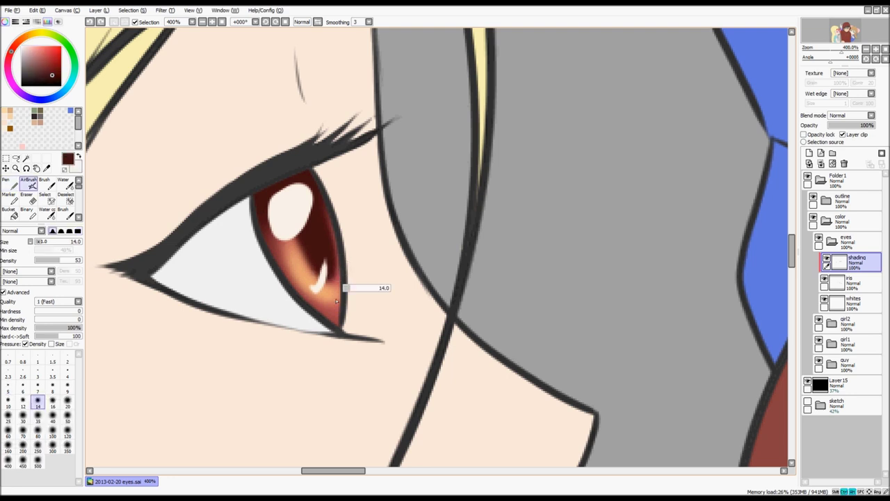
{"action": "mouse_move", "coordinate": [341, 332]}
{"action": "left_mouse_down"}
{"action": "mouse_move", "coordinate": [306, 312]}
{"action": "mouse_move", "coordinate": [361, 323]}
{"action": "mouse_move", "coordinate": [341, 322]}
{"action": "mouse_move", "coordinate": [356, 332]}
{"action": "mouse_move", "coordinate": [273, 298]}
{"action": "mouse_move", "coordinate": [355, 332]}
{"action": "left_mouse_up"}
{"action": "key", "text": "ctrl+z"}
{"action": "mouse_move", "coordinate": [262, 257]}
{"action": "left_mouse_down"}
{"action": "mouse_move", "coordinate": [340, 329]}
{"action": "mouse_move", "coordinate": [320, 324]}
{"action": "left_mouse_up"}
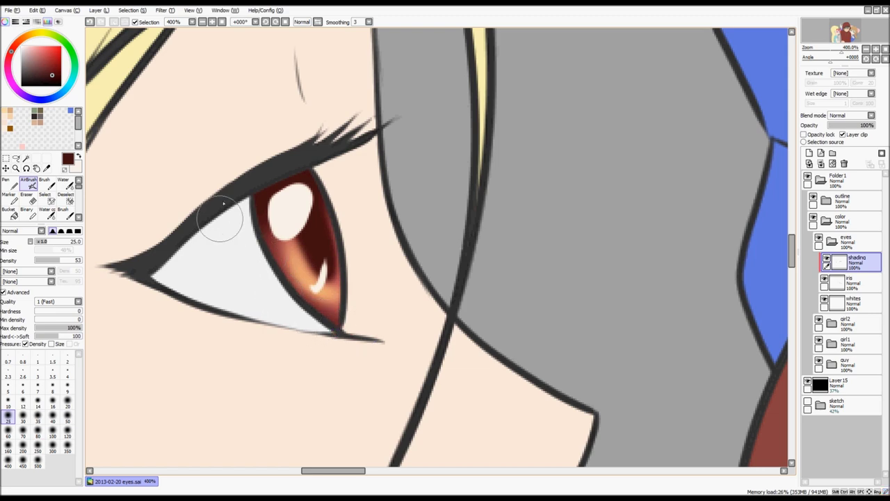
Airbrush dark green pupils into both irises of the brown-haired girl, starting at size 14 and building them up at size 25
{"action": "key", "text": "ctrl+0"}
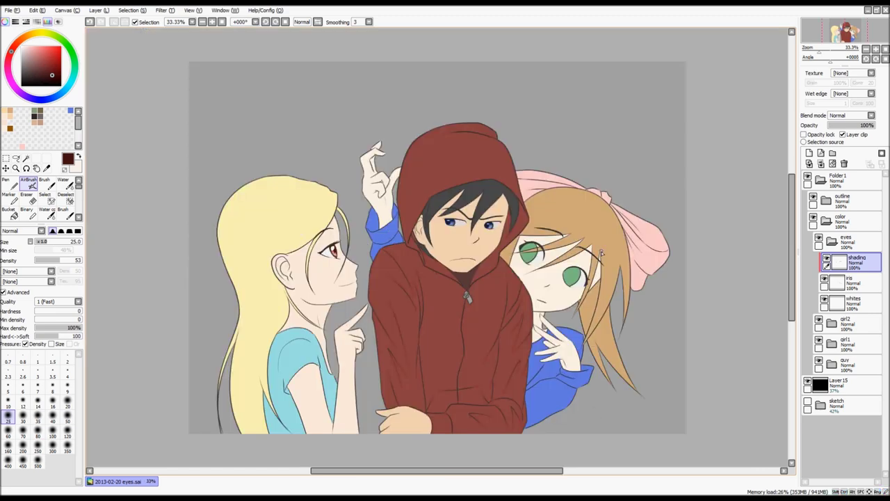
{"action": "scroll", "coordinate": [601, 253], "scroll_direction": "up", "scroll_amount": 3}
{"action": "left_click", "coordinate": [398, 247], "text": "alt"}
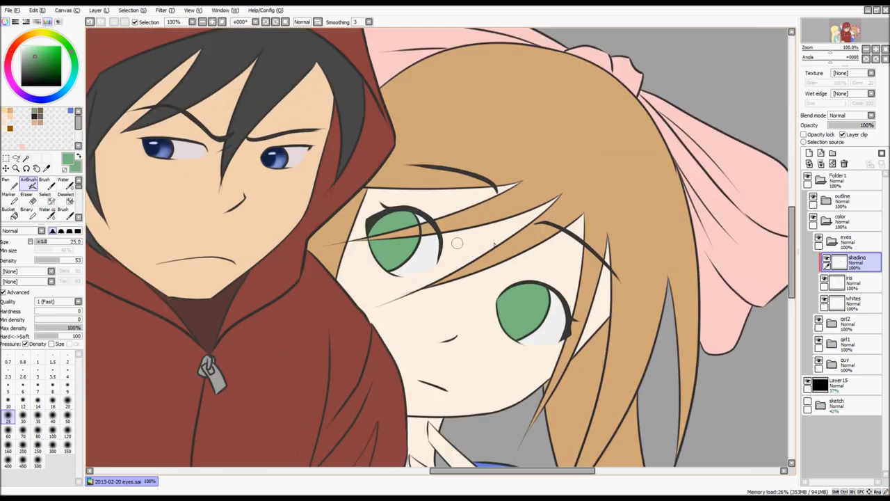
{"action": "left_click", "coordinate": [43, 72]}
{"action": "key", "text": "x"}
{"action": "key", "text": "x"}
{"action": "left_click", "coordinate": [37, 399]}
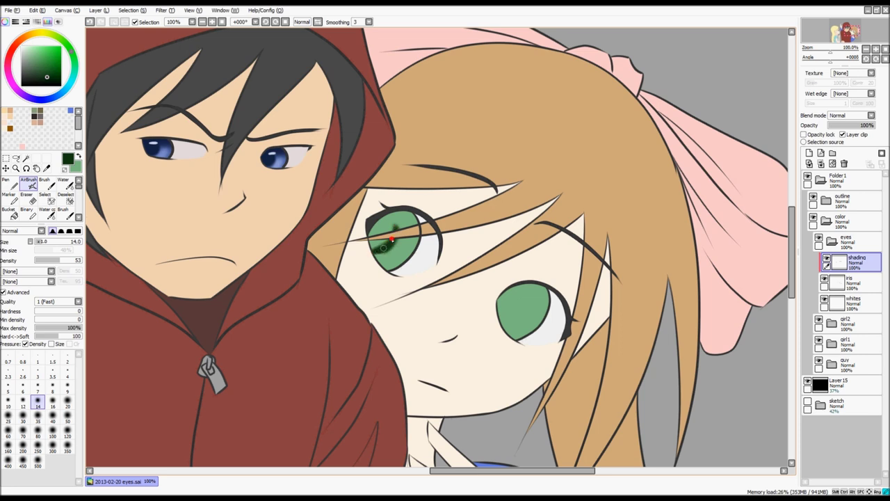
{"action": "left_click_drag", "start_coordinate": [389, 230], "coordinate": [383, 246]}
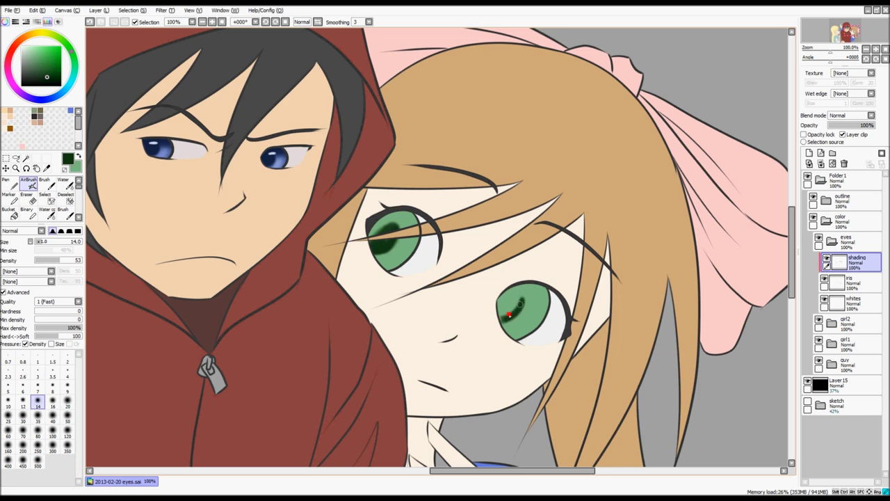
{"action": "left_click_drag", "start_coordinate": [514, 302], "coordinate": [523, 300]}
{"action": "mouse_move", "coordinate": [516, 305]}
{"action": "left_mouse_down"}
{"action": "mouse_move", "coordinate": [503, 316]}
{"action": "mouse_move", "coordinate": [522, 299]}
{"action": "mouse_move", "coordinate": [508, 305]}
{"action": "mouse_move", "coordinate": [501, 297]}
{"action": "mouse_move", "coordinate": [499, 316]}
{"action": "left_mouse_up"}
{"action": "mouse_move", "coordinate": [387, 227]}
{"action": "left_mouse_down"}
{"action": "mouse_move", "coordinate": [367, 234]}
{"action": "mouse_move", "coordinate": [402, 213]}
{"action": "left_mouse_up"}
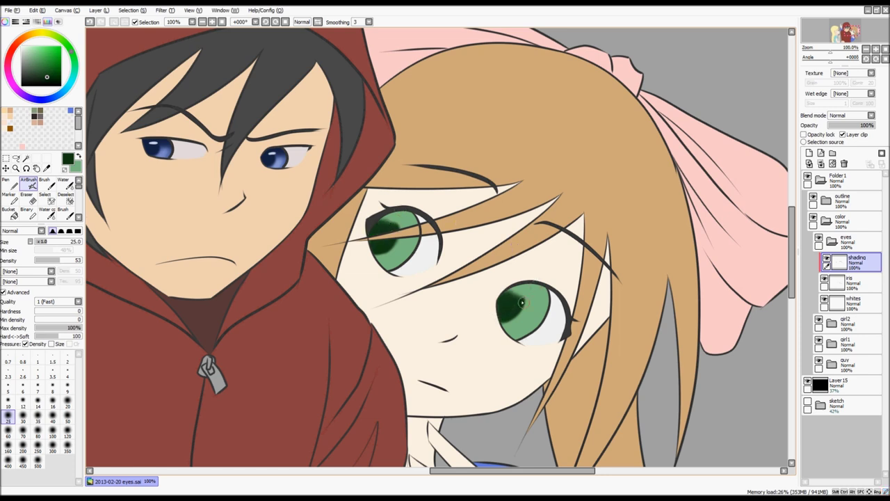
{"action": "left_click_drag", "start_coordinate": [521, 295], "coordinate": [505, 305]}
Shade the upper part and edges of both of the brown-haired girl's irises with dark green at size 119, touching up with lighter green
{"action": "mouse_move", "coordinate": [412, 209]}
{"action": "left_mouse_down"}
{"action": "mouse_move", "coordinate": [449, 212]}
{"action": "mouse_move", "coordinate": [468, 231]}
{"action": "mouse_move", "coordinate": [492, 203]}
{"action": "mouse_move", "coordinate": [423, 201]}
{"action": "mouse_move", "coordinate": [460, 198]}
{"action": "mouse_move", "coordinate": [429, 199]}
{"action": "mouse_move", "coordinate": [473, 224]}
{"action": "left_mouse_up"}
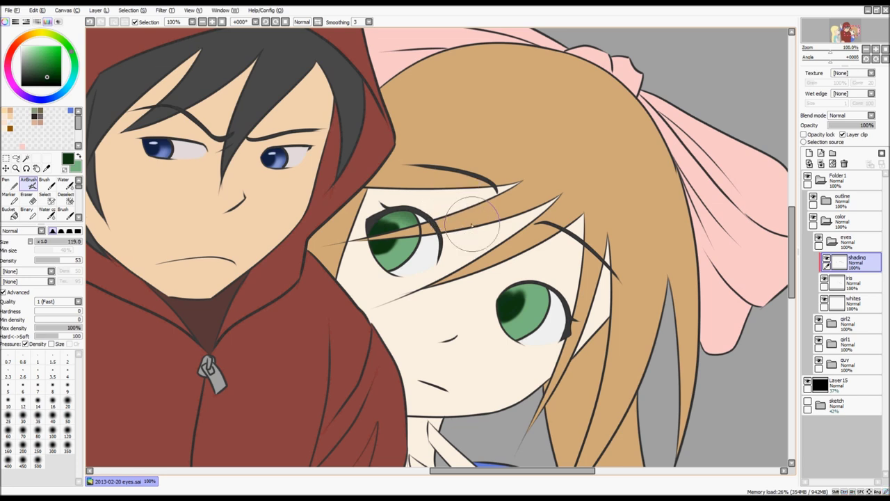
{"action": "mouse_move", "coordinate": [378, 218]}
{"action": "left_mouse_down"}
{"action": "mouse_move", "coordinate": [432, 224]}
{"action": "mouse_move", "coordinate": [370, 219]}
{"action": "mouse_move", "coordinate": [393, 210]}
{"action": "mouse_move", "coordinate": [424, 233]}
{"action": "mouse_move", "coordinate": [432, 253]}
{"action": "mouse_move", "coordinate": [421, 280]}
{"action": "left_mouse_up"}
{"action": "left_click_drag", "start_coordinate": [429, 238], "coordinate": [426, 261]}
{"action": "mouse_move", "coordinate": [503, 291]}
{"action": "left_mouse_down"}
{"action": "mouse_move", "coordinate": [561, 290]}
{"action": "mouse_move", "coordinate": [508, 292]}
{"action": "mouse_move", "coordinate": [535, 285]}
{"action": "mouse_move", "coordinate": [499, 285]}
{"action": "mouse_move", "coordinate": [562, 283]}
{"action": "mouse_move", "coordinate": [555, 272]}
{"action": "mouse_move", "coordinate": [543, 276]}
{"action": "mouse_move", "coordinate": [408, 222]}
{"action": "mouse_move", "coordinate": [549, 253]}
{"action": "mouse_move", "coordinate": [550, 300]}
{"action": "mouse_move", "coordinate": [540, 295]}
{"action": "mouse_move", "coordinate": [559, 314]}
{"action": "mouse_move", "coordinate": [565, 307]}
{"action": "mouse_move", "coordinate": [555, 336]}
{"action": "mouse_move", "coordinate": [567, 308]}
{"action": "mouse_move", "coordinate": [546, 351]}
{"action": "mouse_move", "coordinate": [567, 311]}
{"action": "mouse_move", "coordinate": [545, 346]}
{"action": "mouse_move", "coordinate": [554, 338]}
{"action": "mouse_move", "coordinate": [508, 359]}
{"action": "mouse_move", "coordinate": [560, 328]}
{"action": "mouse_move", "coordinate": [523, 356]}
{"action": "mouse_move", "coordinate": [546, 346]}
{"action": "mouse_move", "coordinate": [570, 303]}
{"action": "mouse_move", "coordinate": [523, 361]}
{"action": "left_mouse_up"}
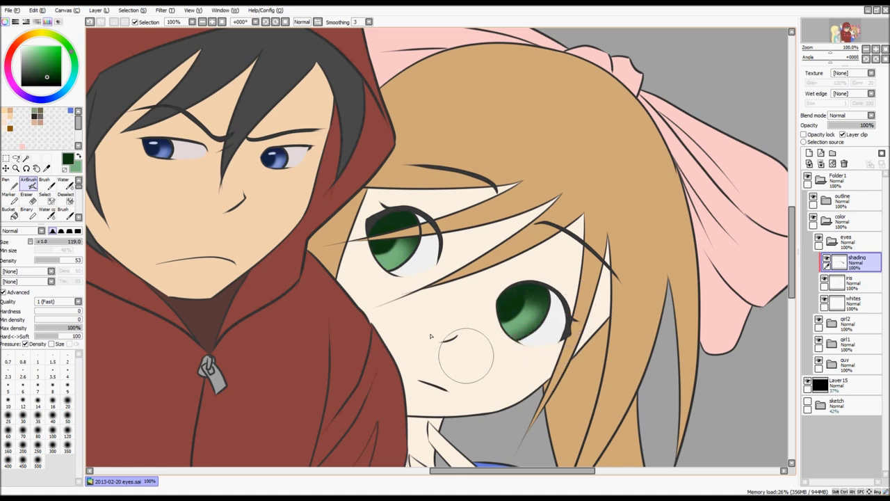
{"action": "mouse_move", "coordinate": [437, 253]}
{"action": "left_mouse_down"}
{"action": "mouse_move", "coordinate": [417, 278]}
{"action": "mouse_move", "coordinate": [392, 291]}
{"action": "mouse_move", "coordinate": [428, 265]}
{"action": "mouse_move", "coordinate": [387, 289]}
{"action": "mouse_move", "coordinate": [422, 279]}
{"action": "mouse_move", "coordinate": [379, 289]}
{"action": "left_mouse_up"}
{"action": "key", "text": "x"}
{"action": "mouse_move", "coordinate": [546, 304]}
{"action": "left_mouse_down"}
{"action": "mouse_move", "coordinate": [530, 314]}
{"action": "mouse_move", "coordinate": [528, 299]}
{"action": "mouse_move", "coordinate": [521, 302]}
{"action": "left_mouse_up"}
{"action": "key", "text": "x"}
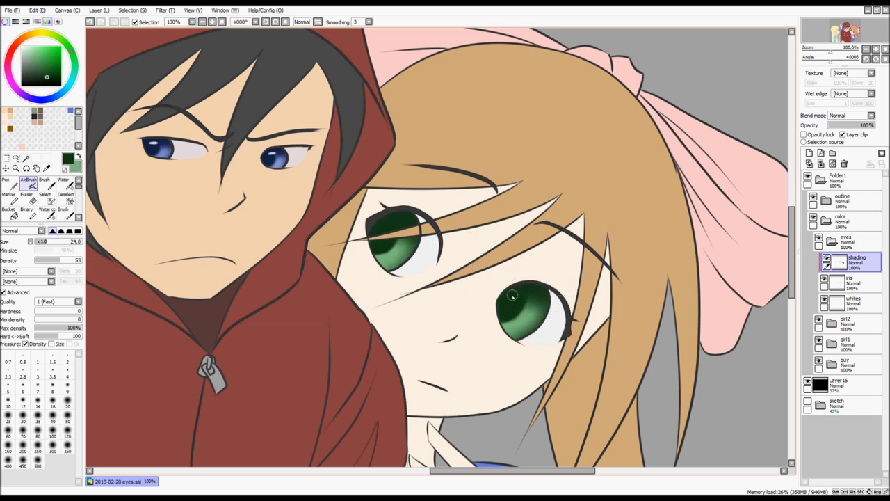
Deepen the dark green along the upper part and edge of the brown-haired girl's outer iris with the AirBrush at size 14
{"action": "key", "text": "bracketleft"}
{"action": "key", "text": "bracketleft"}
{"action": "key", "text": "bracketleft"}
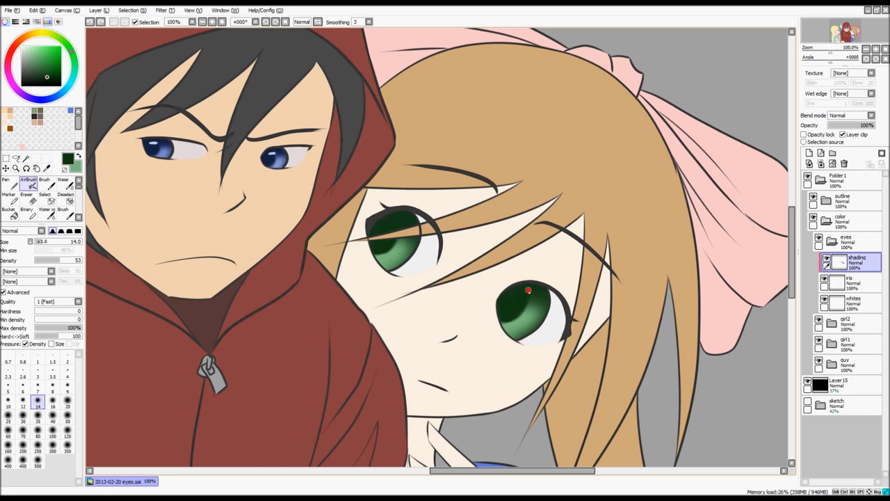
{"action": "mouse_move", "coordinate": [501, 319]}
{"action": "left_mouse_down"}
{"action": "mouse_move", "coordinate": [505, 328]}
{"action": "mouse_move", "coordinate": [547, 301]}
{"action": "mouse_move", "coordinate": [514, 293]}
{"action": "left_mouse_up"}
Airbrush a light yellow-green glow at size 28 into the lower part of both of the brown-haired girl's irises
{"action": "key", "text": "x"}
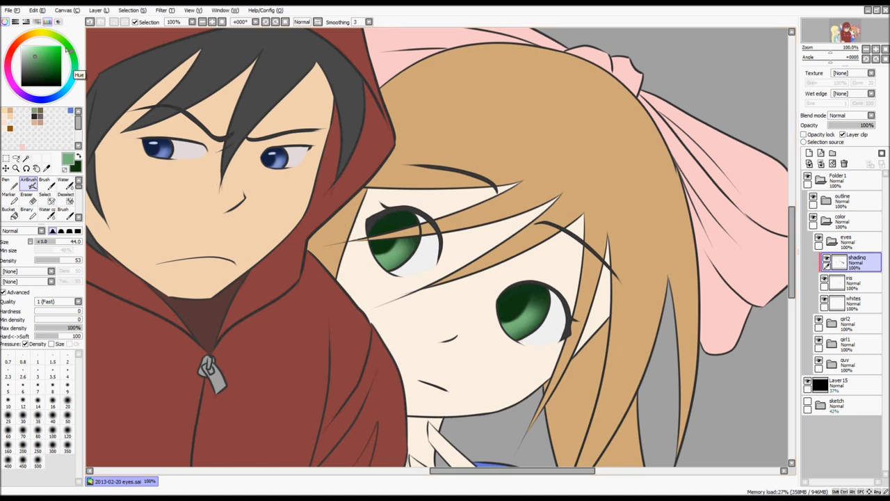
{"action": "left_click", "coordinate": [64, 42]}
{"action": "left_click_drag", "start_coordinate": [36, 56], "coordinate": [39, 47]}
{"action": "mouse_move", "coordinate": [436, 246]}
{"action": "left_mouse_down"}
{"action": "mouse_move", "coordinate": [381, 262]}
{"action": "mouse_move", "coordinate": [406, 237]}
{"action": "left_mouse_up"}
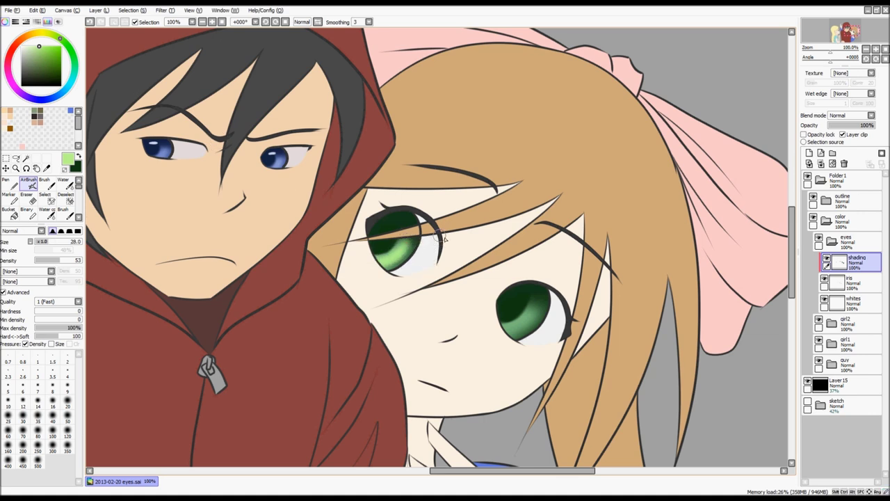
{"action": "mouse_move", "coordinate": [516, 335]}
{"action": "left_mouse_down"}
{"action": "mouse_move", "coordinate": [499, 326]}
{"action": "mouse_move", "coordinate": [534, 314]}
{"action": "mouse_move", "coordinate": [498, 328]}
{"action": "mouse_move", "coordinate": [538, 304]}
{"action": "left_mouse_up"}
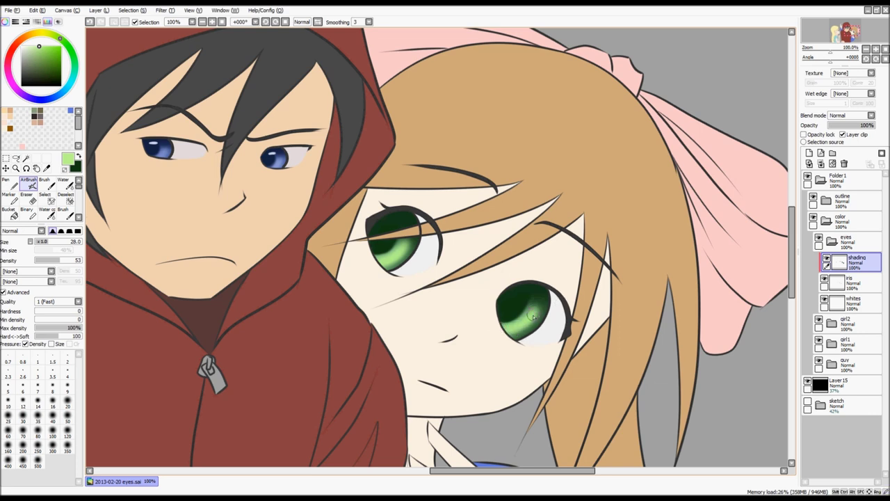
{"action": "mouse_move", "coordinate": [518, 334]}
{"action": "left_mouse_down"}
{"action": "mouse_move", "coordinate": [506, 328]}
{"action": "mouse_move", "coordinate": [532, 315]}
{"action": "left_mouse_up"}
Darken the outer edges of both of the brown-haired girl's irises around the glow with dark green at size 87
{"action": "key", "text": "x"}
{"action": "mouse_move", "coordinate": [379, 260]}
{"action": "left_mouse_down"}
{"action": "mouse_move", "coordinate": [407, 256]}
{"action": "mouse_move", "coordinate": [369, 259]}
{"action": "mouse_move", "coordinate": [379, 275]}
{"action": "left_mouse_up"}
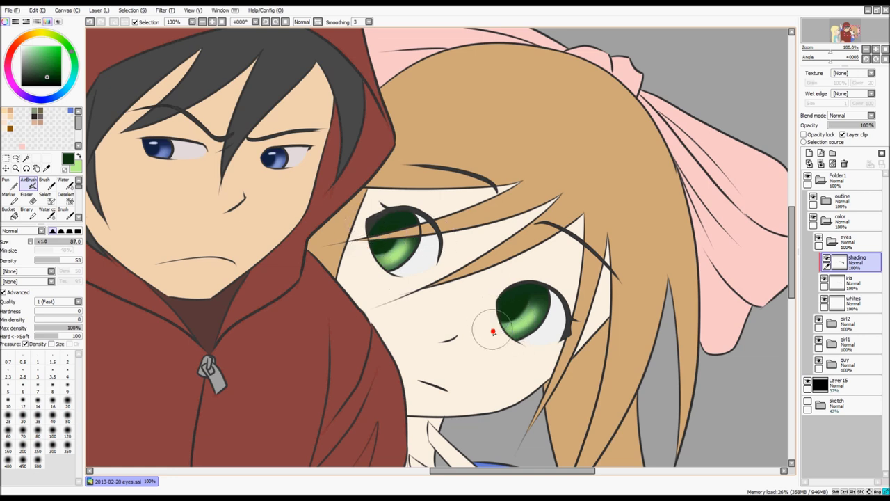
{"action": "mouse_move", "coordinate": [496, 298]}
{"action": "left_mouse_down"}
{"action": "mouse_move", "coordinate": [540, 272]}
{"action": "mouse_move", "coordinate": [521, 260]}
{"action": "left_mouse_up"}
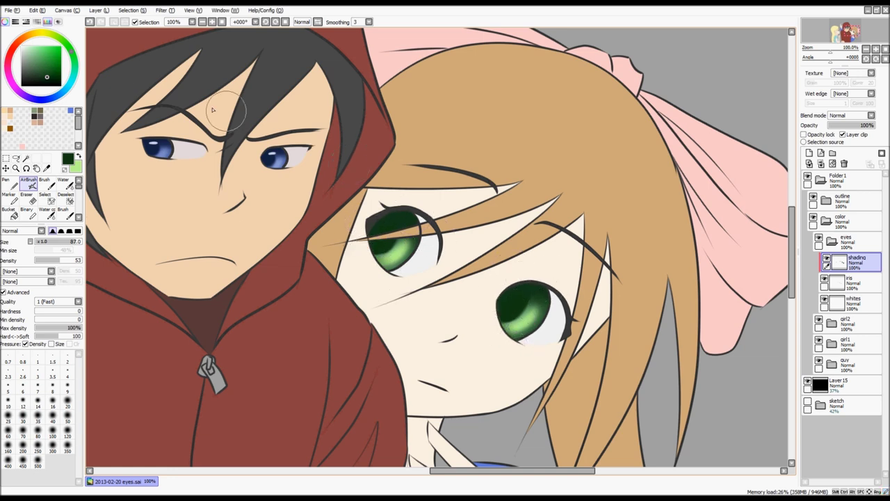
Paint pale green oval highlights on the upper part of the brown-haired girl's irises with the Pen at size 20
{"action": "key", "text": "x"}
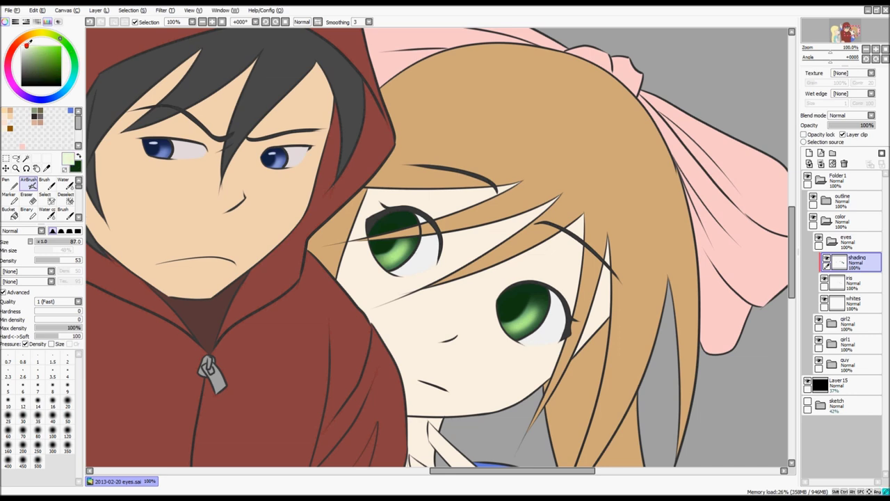
{"action": "key", "text": "n"}
{"action": "left_click_drag", "start_coordinate": [394, 230], "coordinate": [402, 221]}
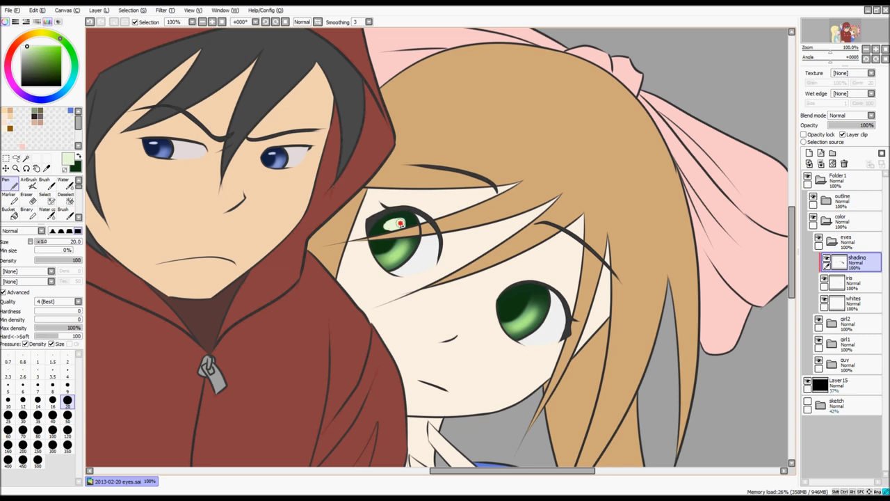
{"action": "key", "text": "ctrl+z"}
{"action": "key", "text": "ctrl+y"}
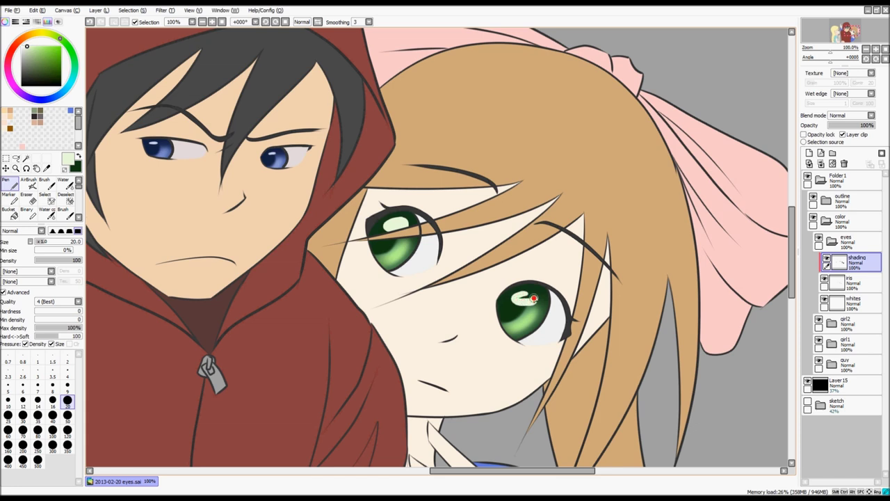
Add small pale green highlights in the lower glow of the brown-haired girl's irises with the Pen at size 12
{"action": "key", "text": "bracketleft"}
{"action": "key", "text": "bracketleft"}
{"action": "key", "text": "bracketleft"}
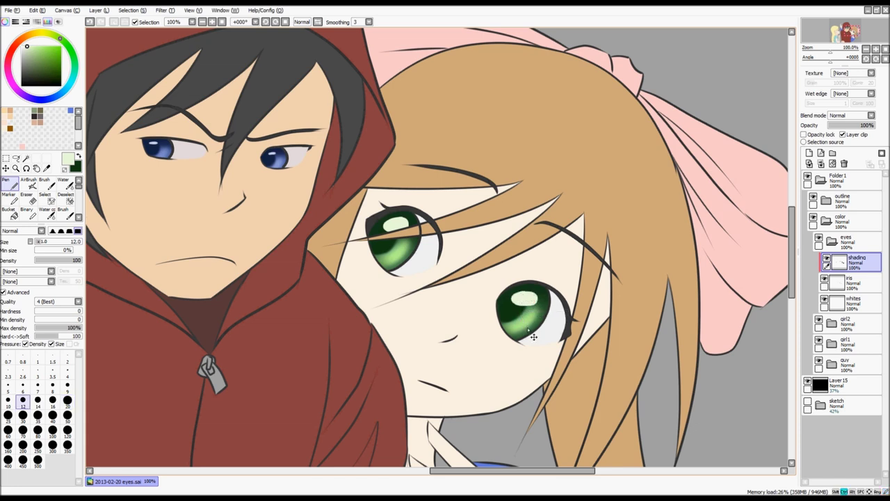
{"action": "left_click_drag", "start_coordinate": [528, 328], "coordinate": [525, 317]}
{"action": "key", "text": "ctrl+0"}
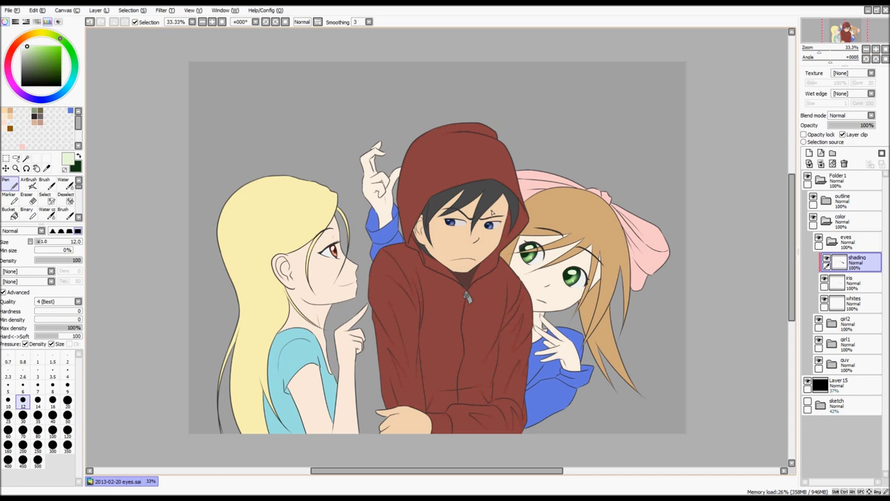
{"action": "scroll", "coordinate": [492, 213], "scroll_direction": "up", "scroll_amount": 1}
{"action": "scroll", "coordinate": [489, 232], "scroll_direction": "up", "scroll_amount": 2}
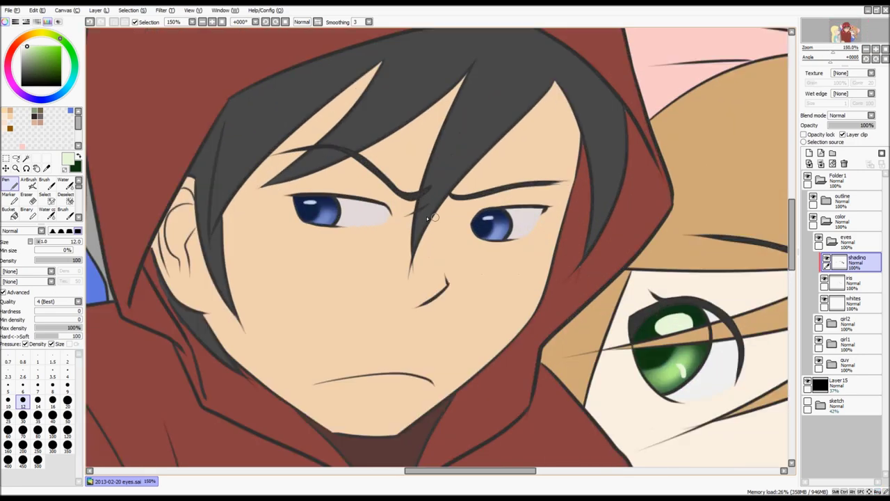
{"action": "key", "text": "minus"}
{"action": "key", "text": "minus"}
{"action": "key", "text": "minus"}
{"action": "key", "text": "minus"}
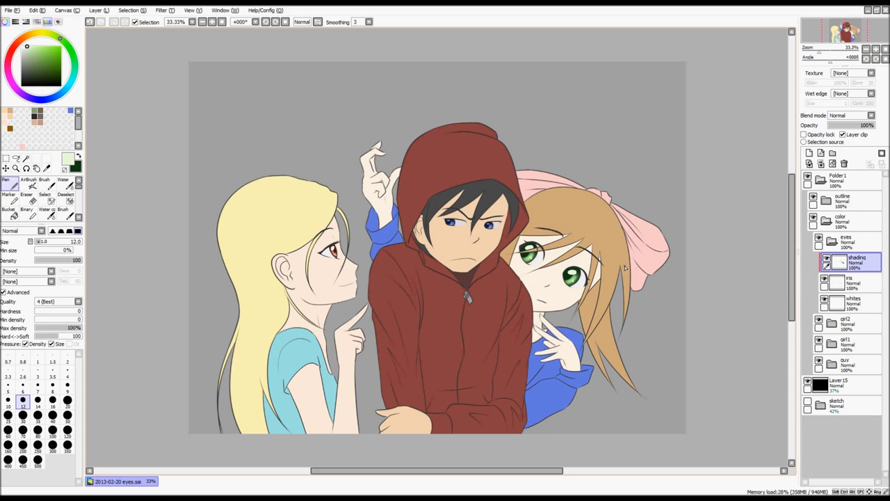
Sample the guy's eye white on the whites layer, choose a slightly darker grey and lock the layer's opacity
{"action": "left_click", "coordinate": [838, 282]}
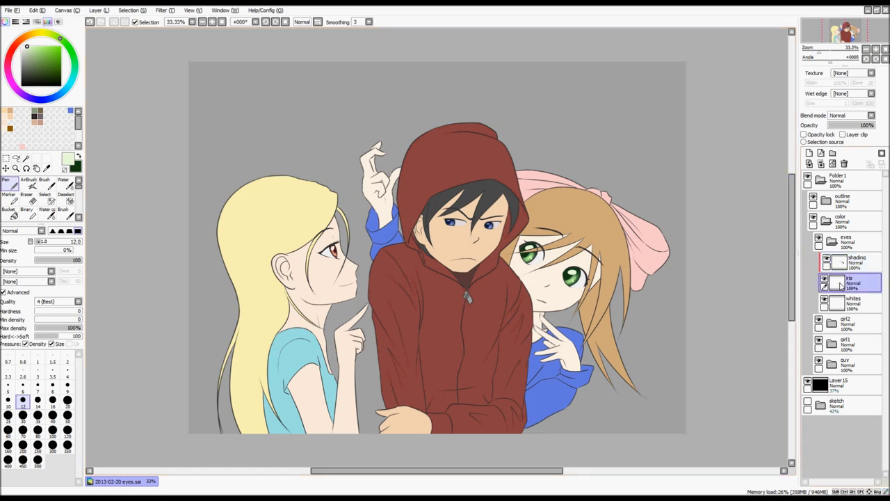
{"action": "left_click", "coordinate": [837, 303]}
{"action": "scroll", "coordinate": [467, 224], "scroll_direction": "up", "scroll_amount": 3}
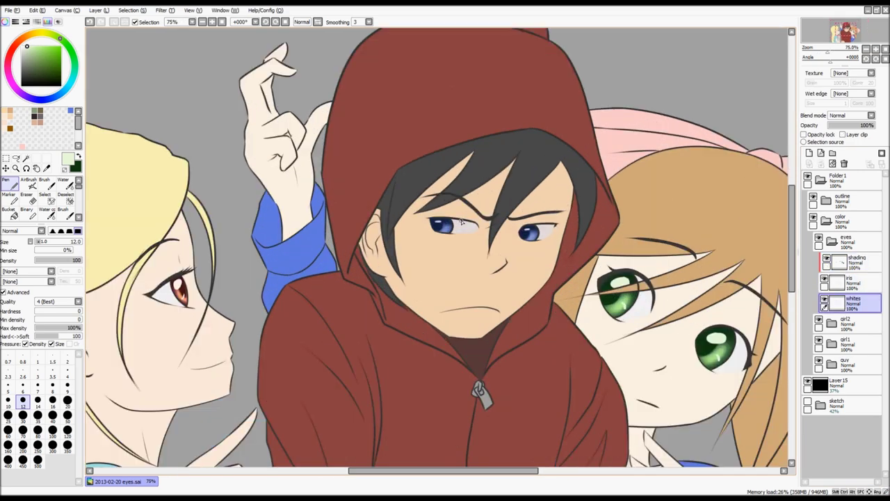
{"action": "left_click", "coordinate": [462, 226], "text": "alt"}
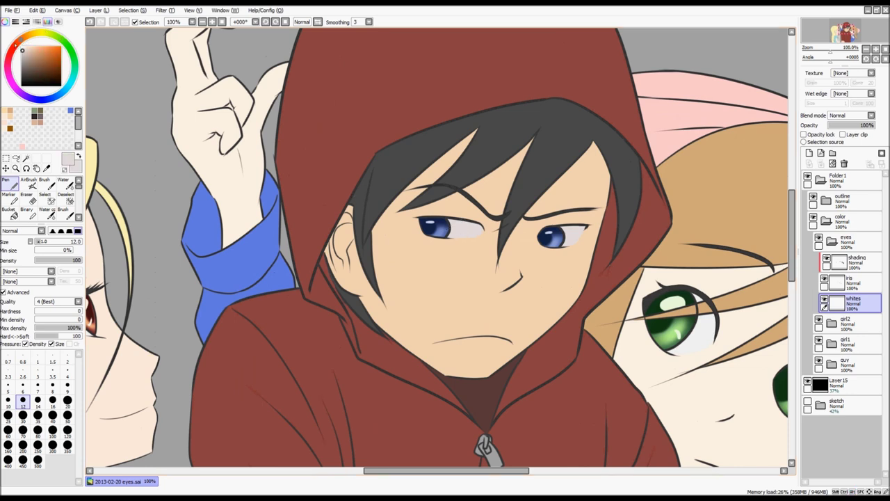
{"action": "left_click", "coordinate": [23, 54]}
{"action": "left_click_drag", "start_coordinate": [450, 216], "coordinate": [514, 228]}
{"action": "key", "text": "ctrl+z"}
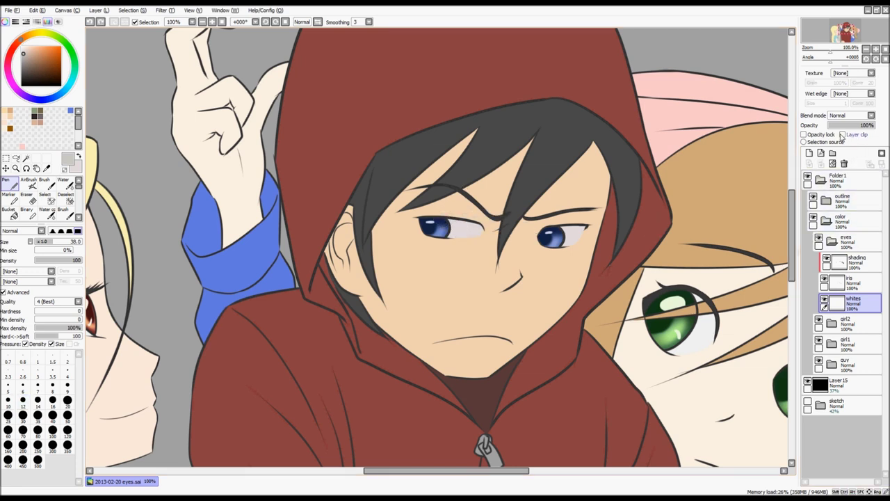
{"action": "left_click", "coordinate": [804, 135]}
Try shading the upper part of the guy's eye whites in grey with the Pen at size 38
{"action": "left_click_drag", "start_coordinate": [491, 223], "coordinate": [502, 225]}
{"action": "key", "text": "ctrl+z"}
{"action": "left_click_drag", "start_coordinate": [442, 220], "coordinate": [507, 224]}
{"action": "key", "text": "ctrl+z"}
{"action": "key", "text": "ctrl+z"}
{"action": "mouse_move", "coordinate": [436, 219]}
{"action": "left_mouse_down"}
{"action": "mouse_move", "coordinate": [522, 230]}
{"action": "mouse_move", "coordinate": [628, 224]}
{"action": "left_mouse_up"}
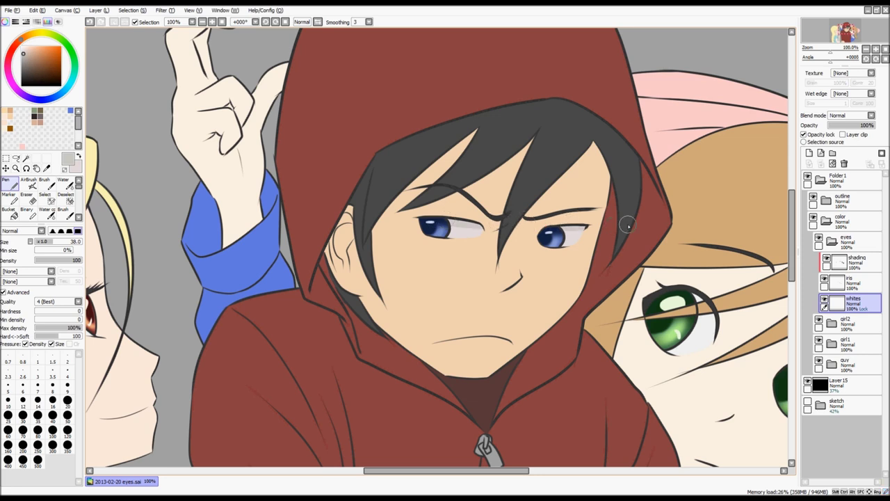
{"action": "left_click_drag", "start_coordinate": [440, 225], "coordinate": [545, 209]}
{"action": "key", "text": "ctrl+z"}
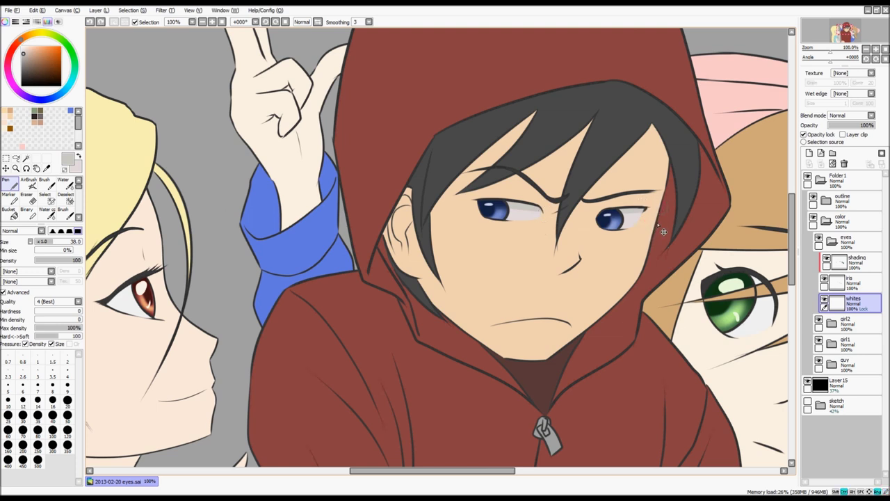
Airbrush soft grey shadows onto the eye whites of the guy and the blonde girl at size 50
{"action": "key", "text": "v"}
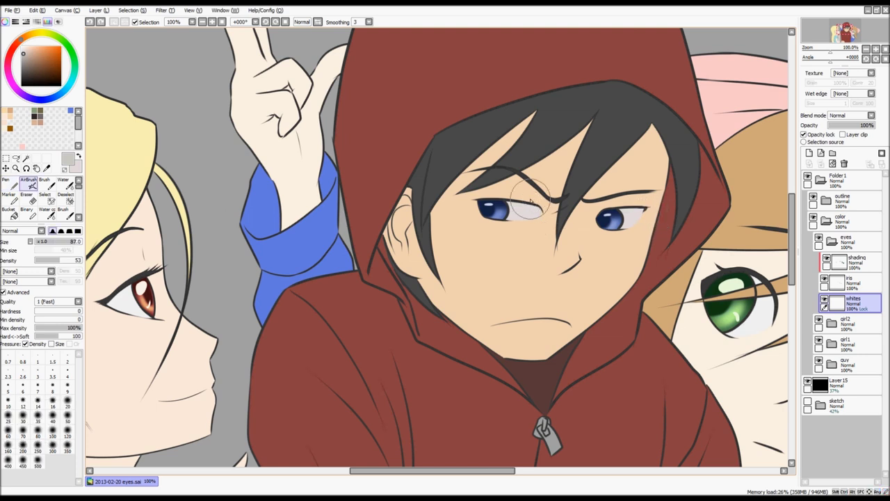
{"action": "key", "text": "bracketleft"}
{"action": "key", "text": "bracketleft"}
{"action": "key", "text": "bracketleft"}
{"action": "key", "text": "bracketleft"}
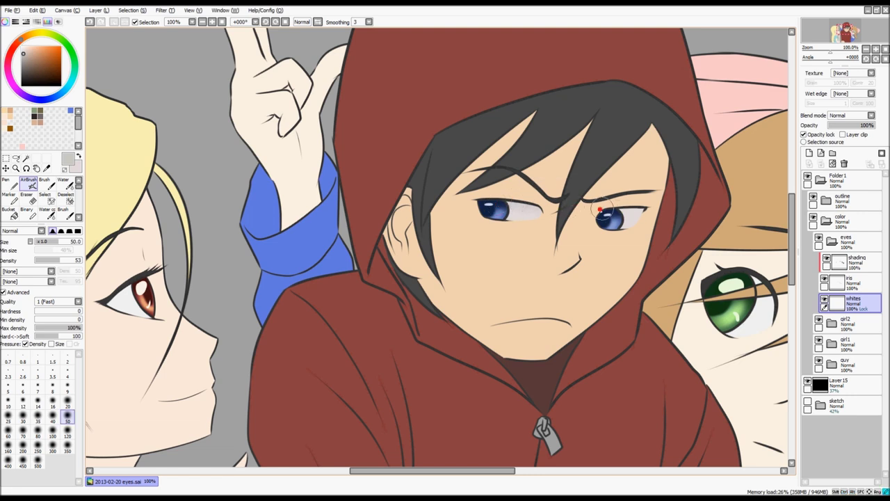
{"action": "left_click_drag", "start_coordinate": [356, 246], "coordinate": [515, 231]}
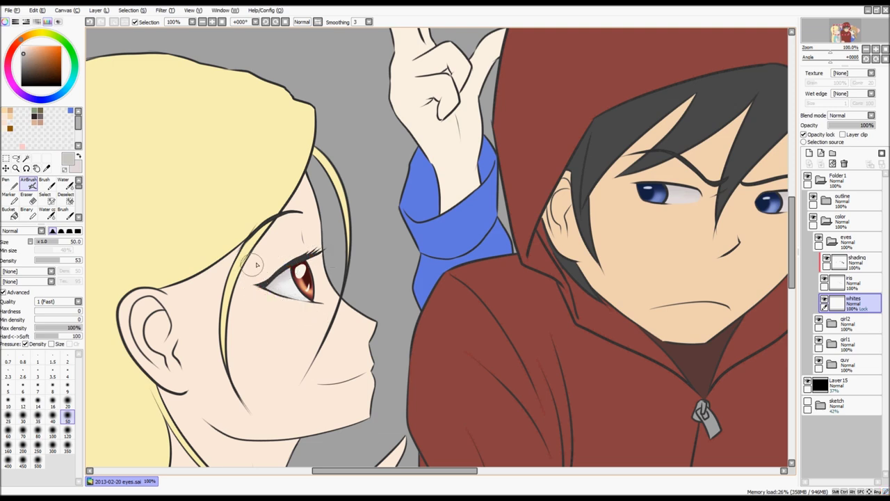
Airbrush soft grey shadows around the edges of both of the brown-haired girl's eye whites at size 50
{"action": "left_click_drag", "start_coordinate": [704, 236], "coordinate": [604, 231]}
{"action": "scroll", "coordinate": [603, 232], "scroll_direction": "right", "scroll_amount": 6}
{"action": "scroll", "coordinate": [603, 232], "scroll_direction": "down", "scroll_amount": 1}
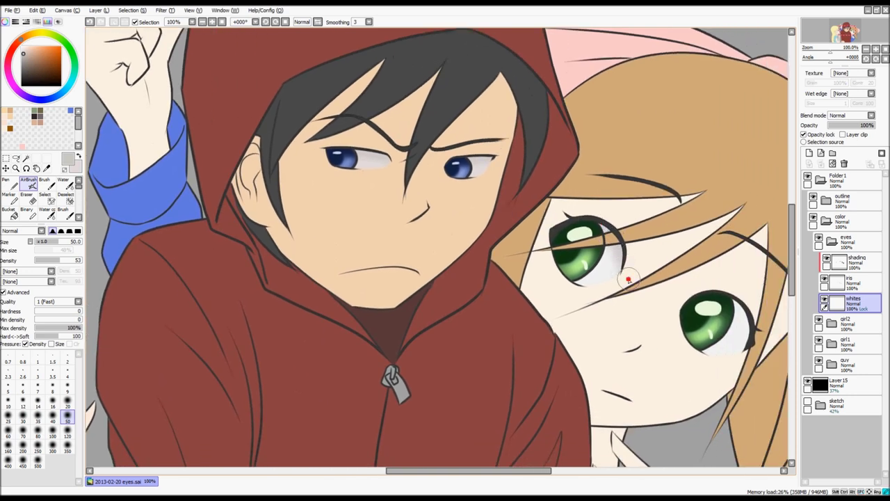
{"action": "mouse_move", "coordinate": [726, 298]}
{"action": "left_mouse_down"}
{"action": "mouse_move", "coordinate": [755, 347]}
{"action": "mouse_move", "coordinate": [742, 305]}
{"action": "mouse_move", "coordinate": [752, 346]}
{"action": "left_mouse_up"}
{"action": "left_click_drag", "start_coordinate": [731, 289], "coordinate": [752, 357]}
{"action": "mouse_move", "coordinate": [691, 347]}
{"action": "left_mouse_down"}
{"action": "mouse_move", "coordinate": [731, 363]}
{"action": "mouse_move", "coordinate": [711, 360]}
{"action": "left_mouse_up"}
{"action": "mouse_move", "coordinate": [584, 291]}
{"action": "left_mouse_down"}
{"action": "mouse_move", "coordinate": [539, 268]}
{"action": "mouse_move", "coordinate": [629, 271]}
{"action": "mouse_move", "coordinate": [644, 233]}
{"action": "left_mouse_up"}
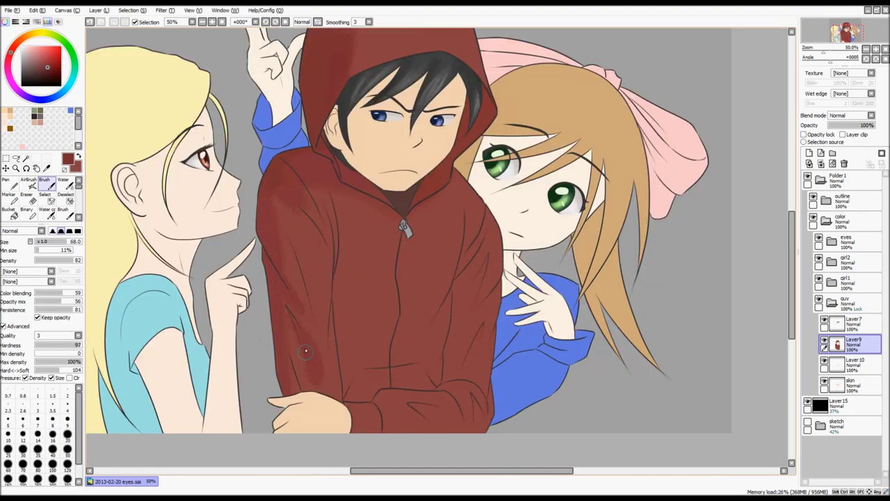
Paint dark red fold shadows and lighter red highlights over the guy's hoodie on Layer9 with the Brush
{"action": "left_click_drag", "start_coordinate": [305, 348], "coordinate": [473, 429]}
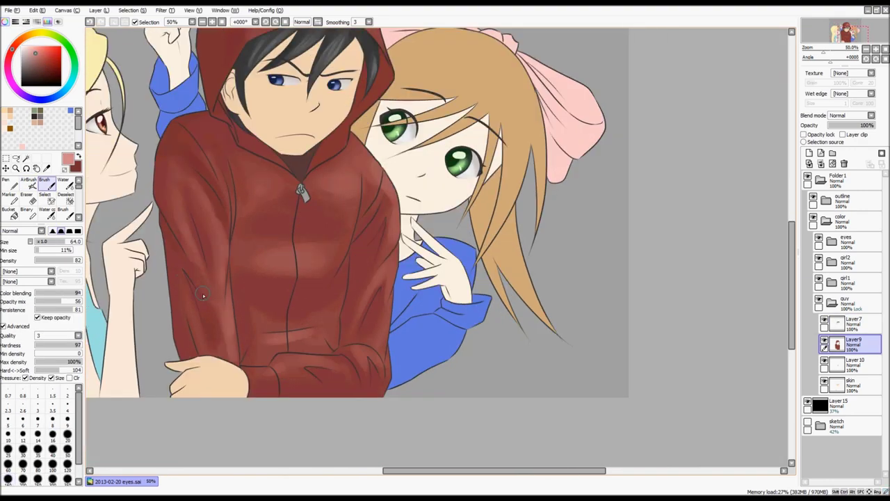